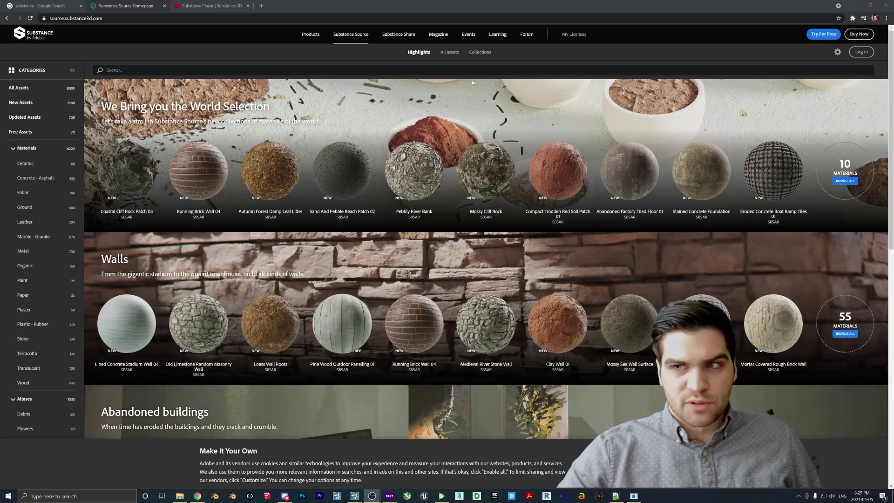
# Step: Search the Substance Source library for "building" and open the free Chamfered Concrete Building material
pyautogui.click(417, 71)
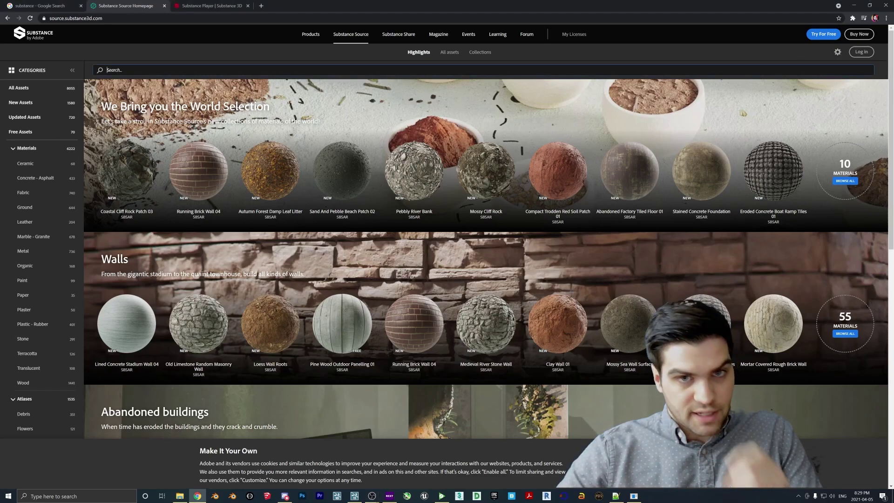
pyautogui.write('building')
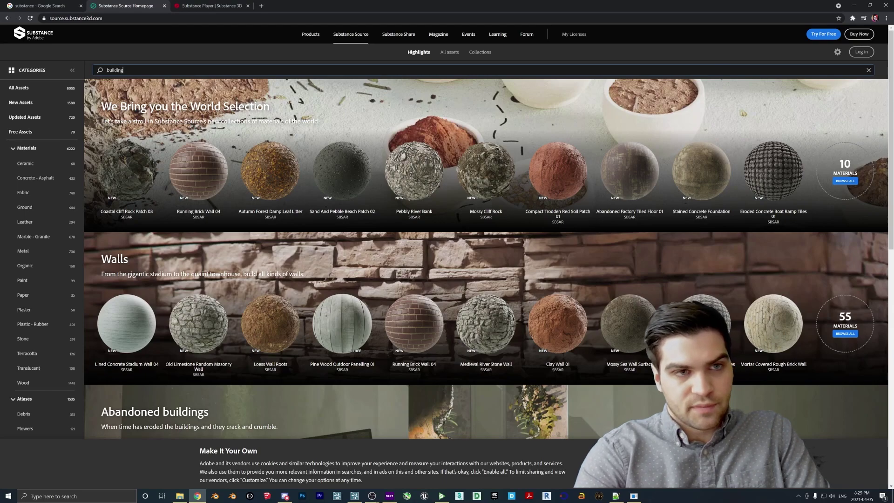
pyautogui.press('Return')
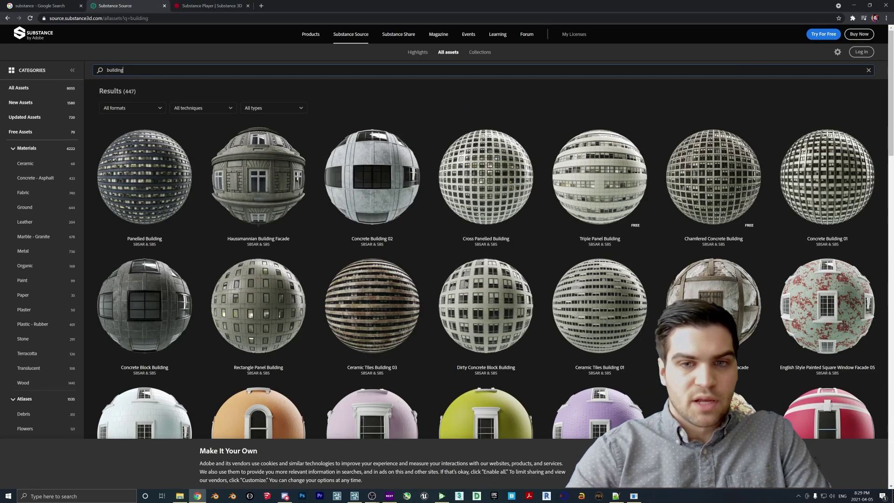
pyautogui.scroll(-1, 439, 116)
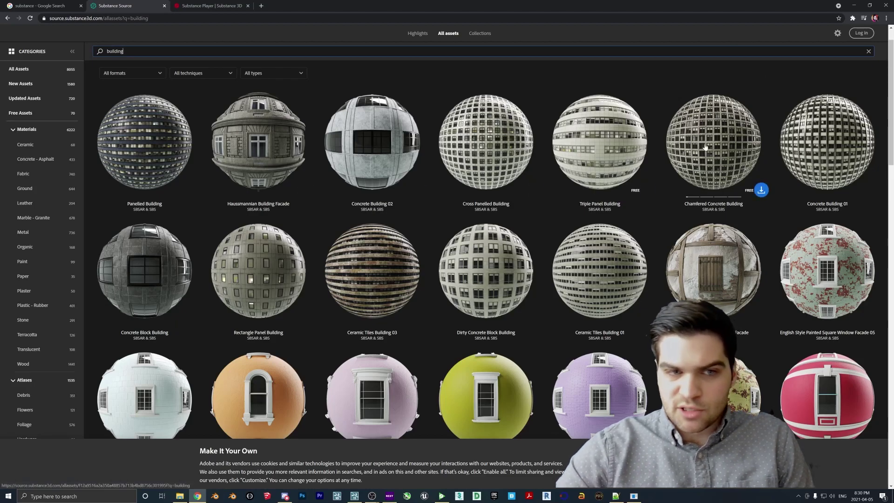
pyautogui.click(733, 164)
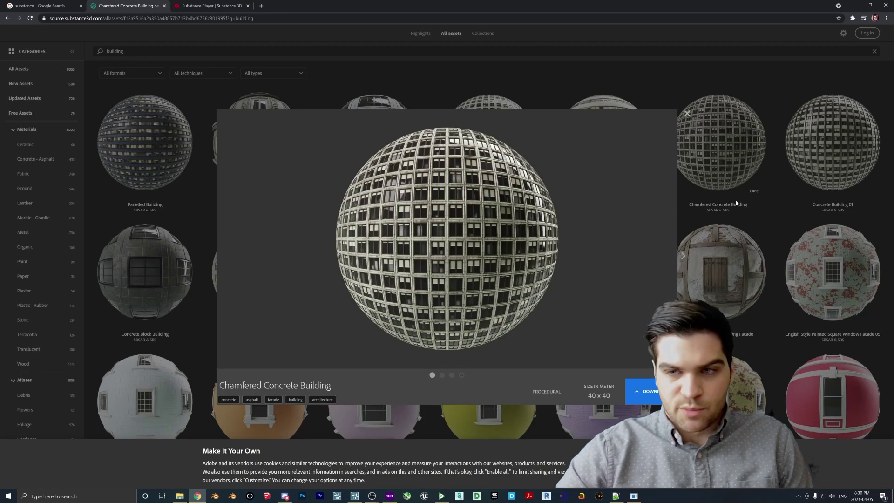
# Step: Look through the material's preview images and examine its interactive 3D preview
pyautogui.click(444, 375)
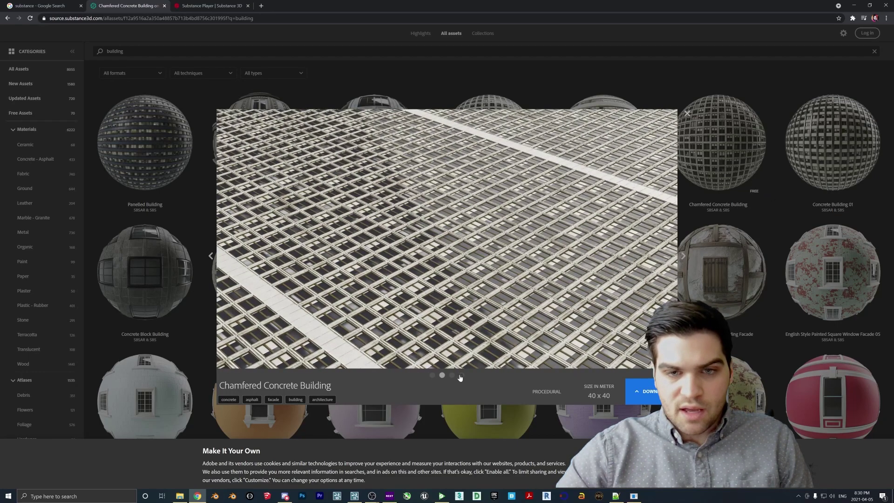
pyautogui.click(462, 375)
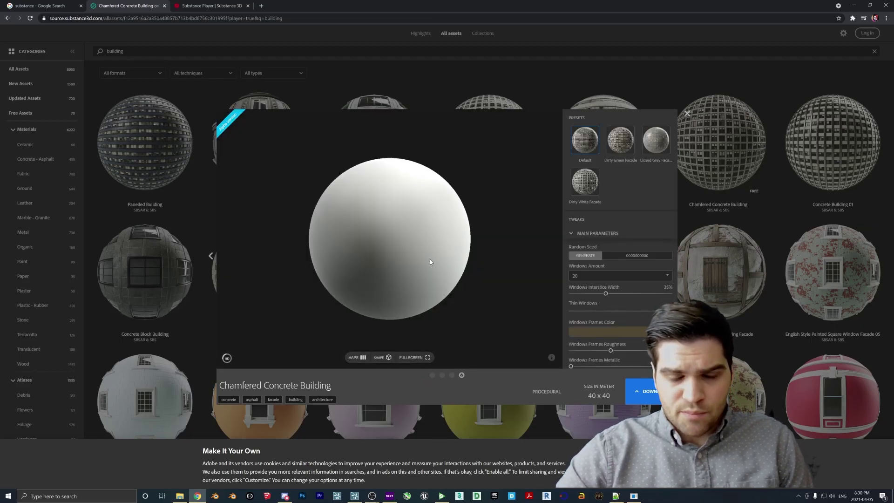
pyautogui.moveTo(396, 241); pyautogui.dragTo(452, 256)
# Step: Try Windows Amount values of 10, 30 and 20 in the online 3D preview, and close the material's preview
pyautogui.click(620, 276)
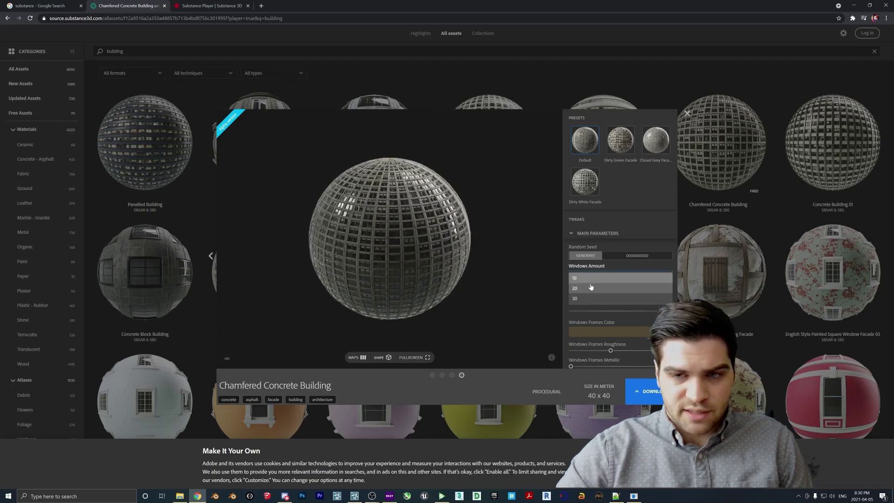
pyautogui.click(606, 283)
pyautogui.click(605, 276)
pyautogui.click(584, 300)
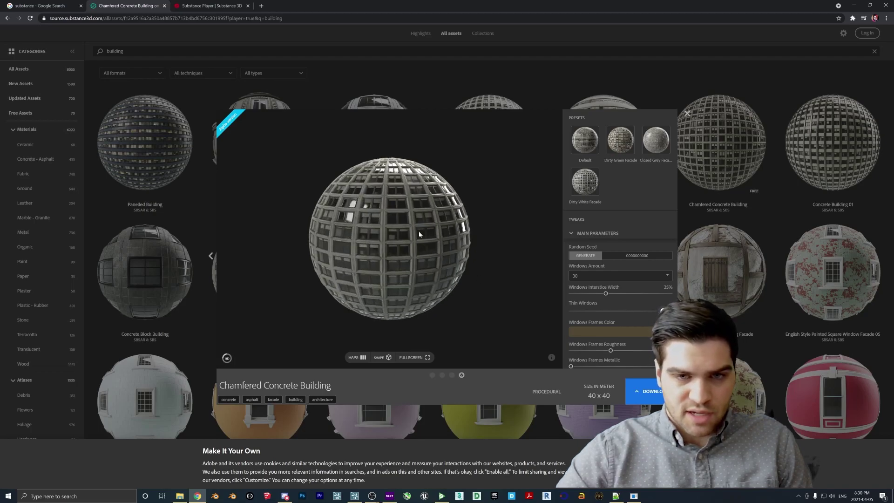
pyautogui.click(601, 275)
pyautogui.click(588, 291)
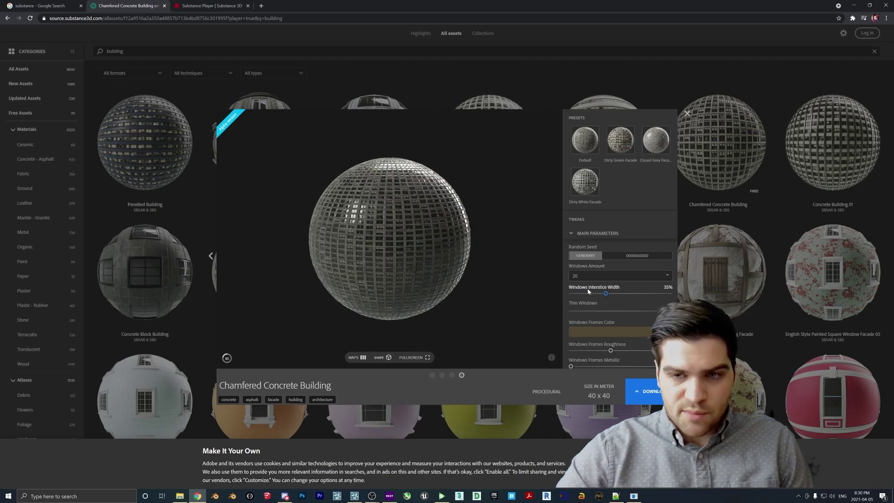
pyautogui.click(711, 204)
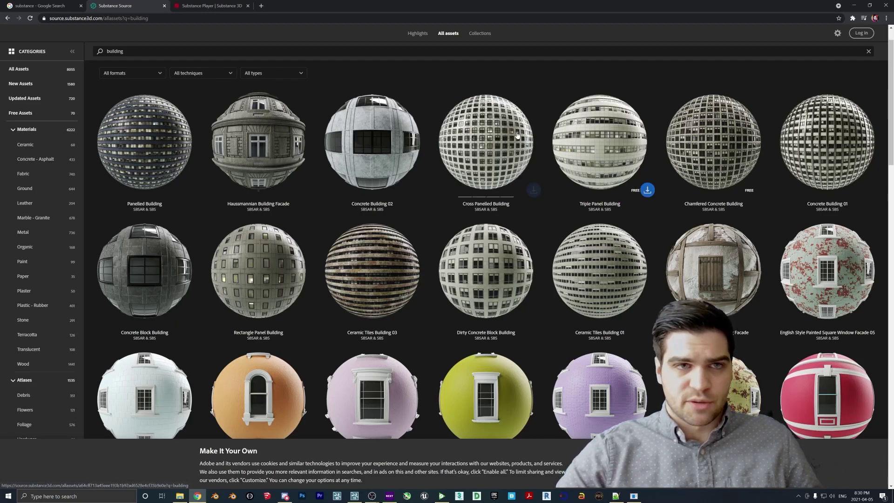
# Step: Switch to Substance Player and open the downloaded chamfered_concrete_building (1) archive
pyautogui.click(440, 496)
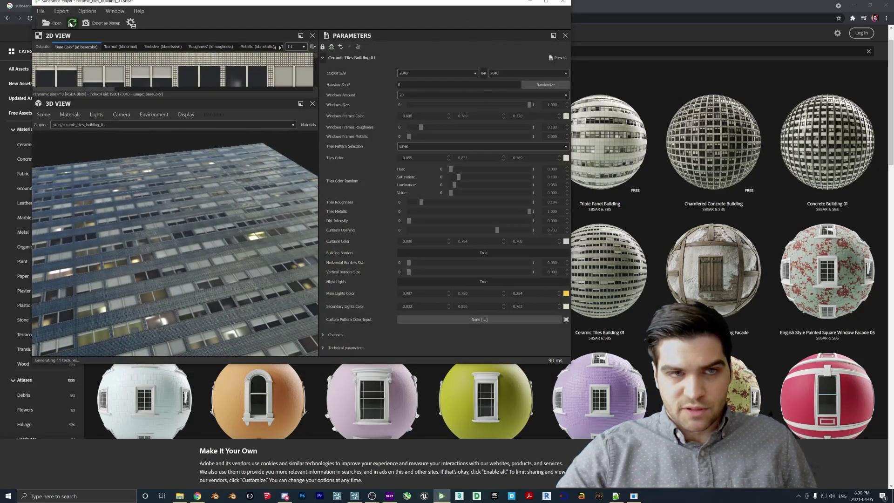
pyautogui.click(52, 23)
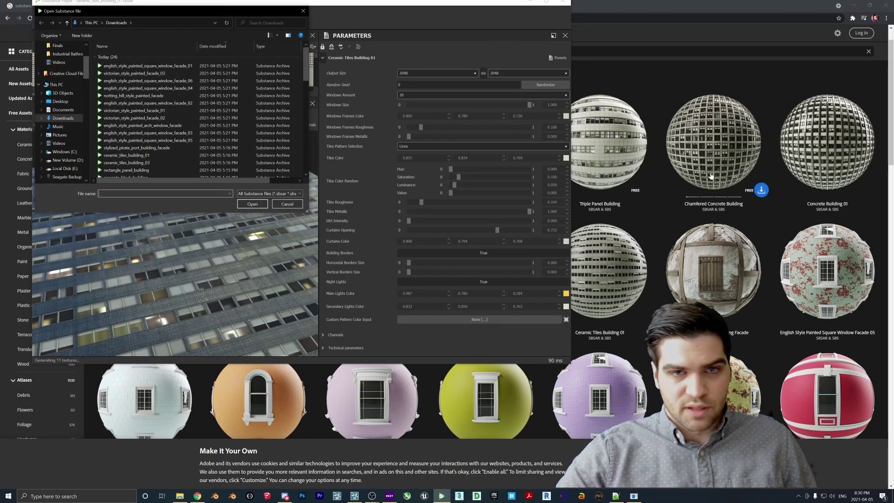
pyautogui.scroll(-2, 151, 122)
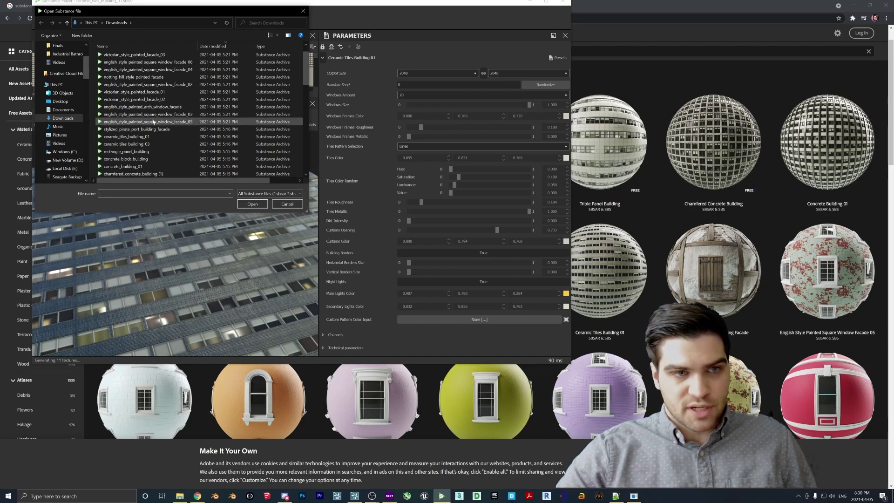
pyautogui.doubleClick(147, 152)
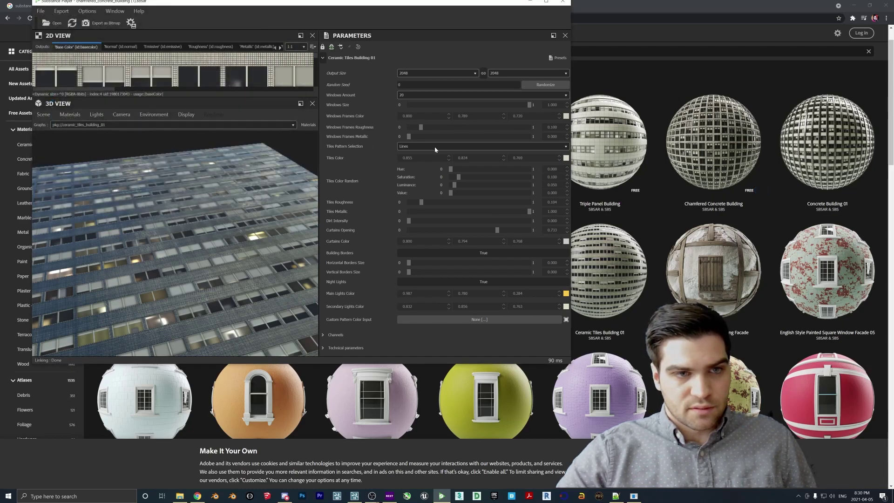
# Step: Set the material's Output Size to 2048 × 2048 and frame the facade in the 3D view
pyautogui.moveTo(219, 195)
pyautogui.mouseDown()
pyautogui.moveTo(198, 217)
pyautogui.moveTo(206, 229)
pyautogui.moveTo(214, 205)
pyautogui.mouseUp()
pyautogui.scroll(-4, 200, 220)
pyautogui.click(405, 73)
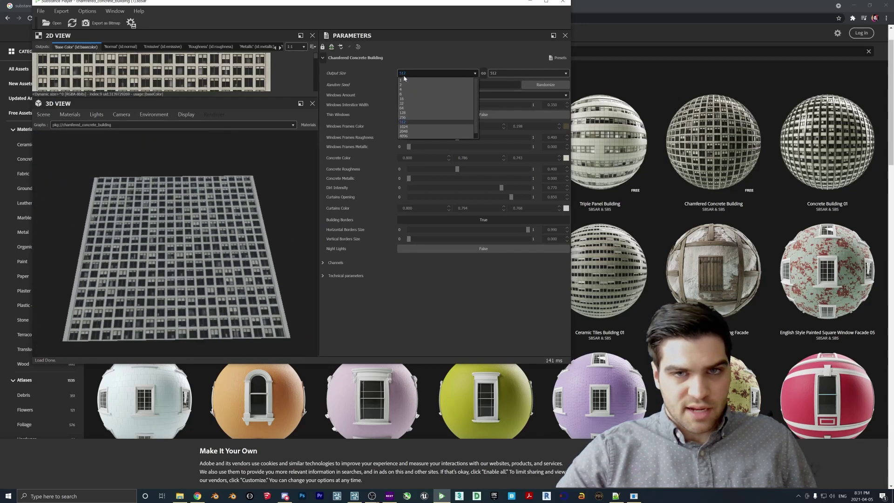
pyautogui.click(407, 130)
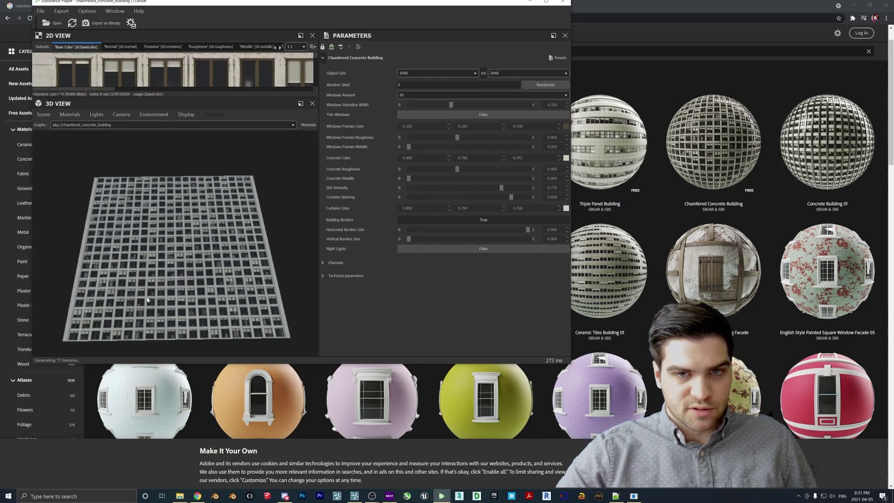
pyautogui.moveTo(190, 262); pyautogui.dragTo(187, 297)
pyautogui.scroll(1, 187, 285)
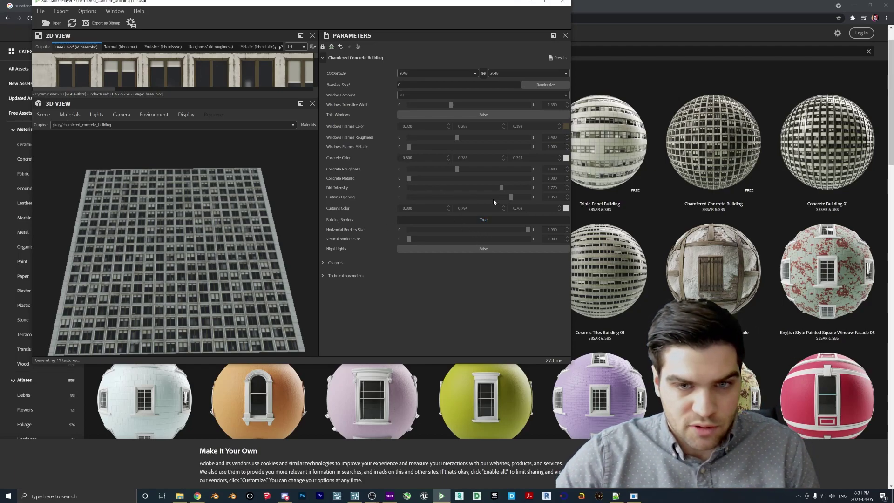
# Step: Try Curtains Opening values of 1, about 0.695 and about 0.72 on the facade
pyautogui.moveTo(499, 197); pyautogui.dragTo(561, 205)
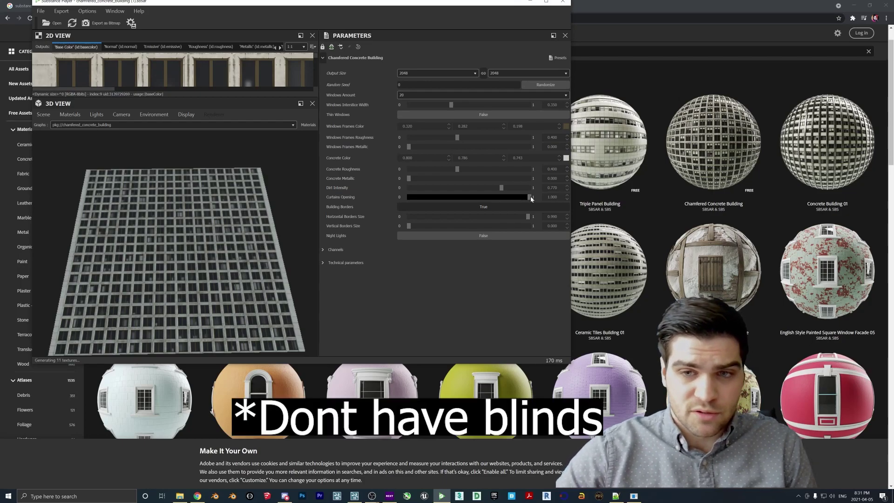
pyautogui.moveTo(528, 198); pyautogui.dragTo(493, 197)
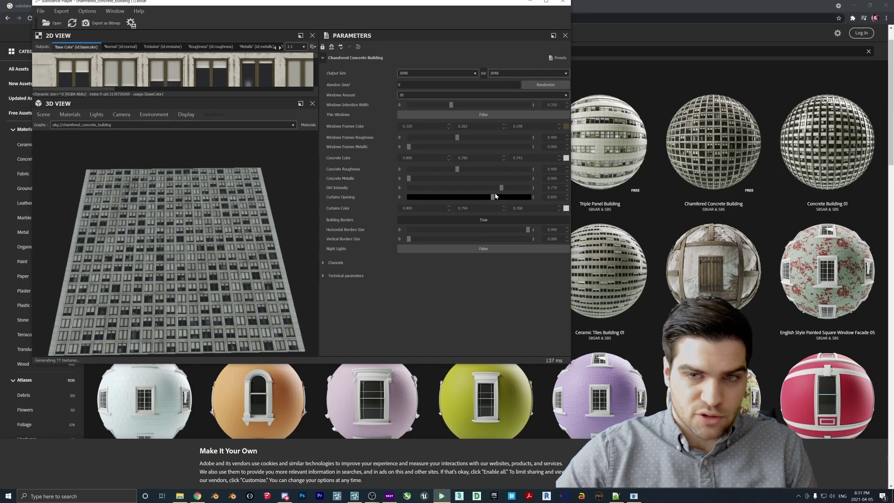
pyautogui.click(498, 196)
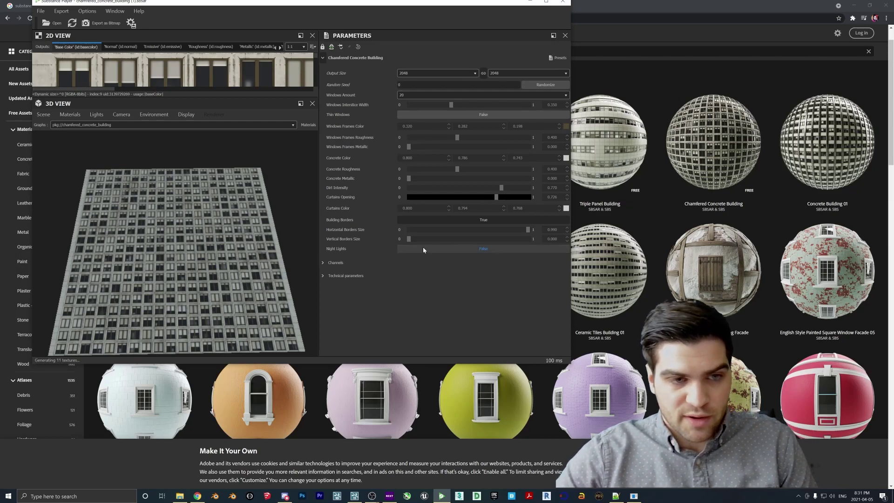
# Step: Set the Curtains Opening to about 0.961 and the Dirt Intensity to about 0.931
pyautogui.moveTo(501, 197); pyautogui.dragTo(421, 188)
pyautogui.scroll(10, 260, 274)
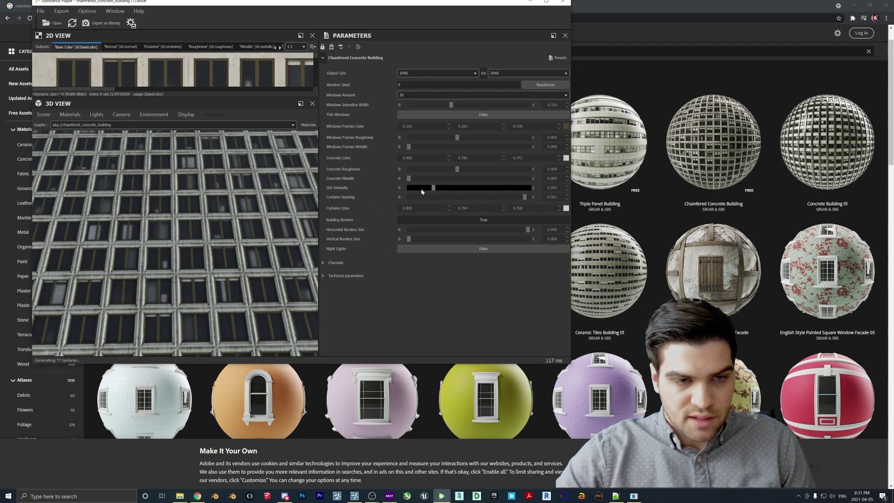
pyautogui.click(521, 189)
# Step: Set the Concrete Roughness to 0 and the Concrete Metallic to 1
pyautogui.click(458, 170)
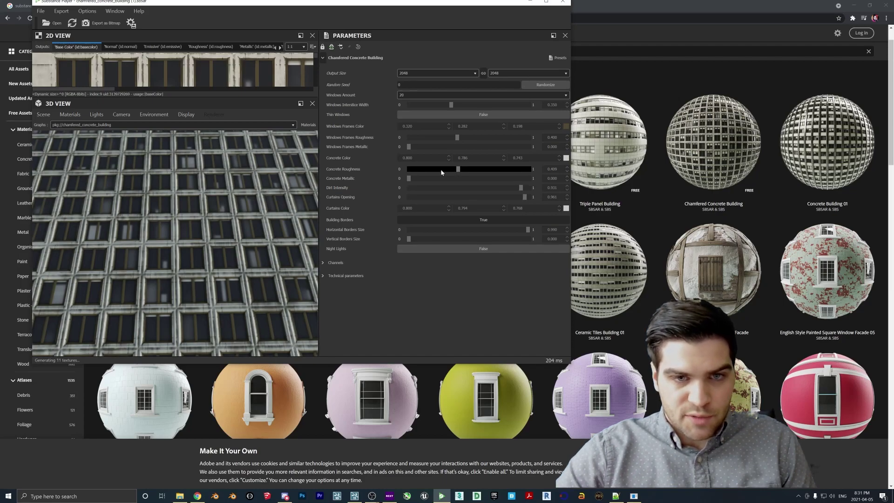
pyautogui.click(409, 180)
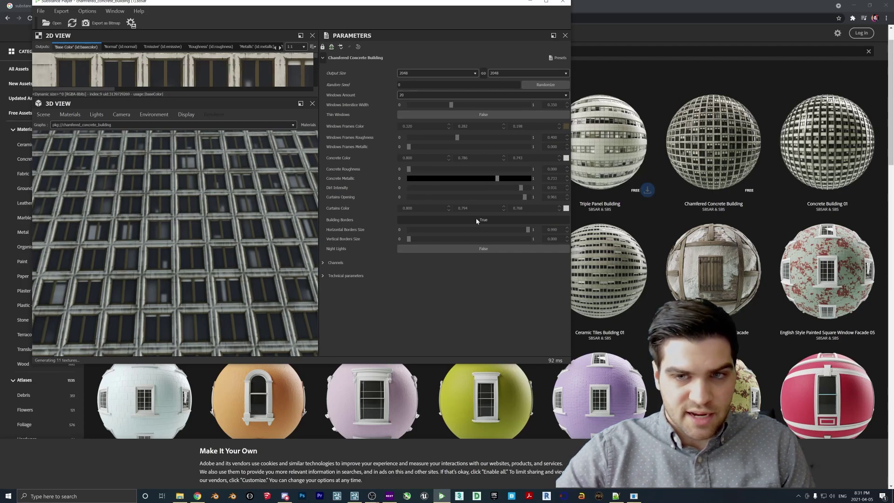
pyautogui.moveTo(247, 239); pyautogui.dragTo(223, 251)
# Step: Change the Windows Frames Color to pure black
pyautogui.click(567, 128)
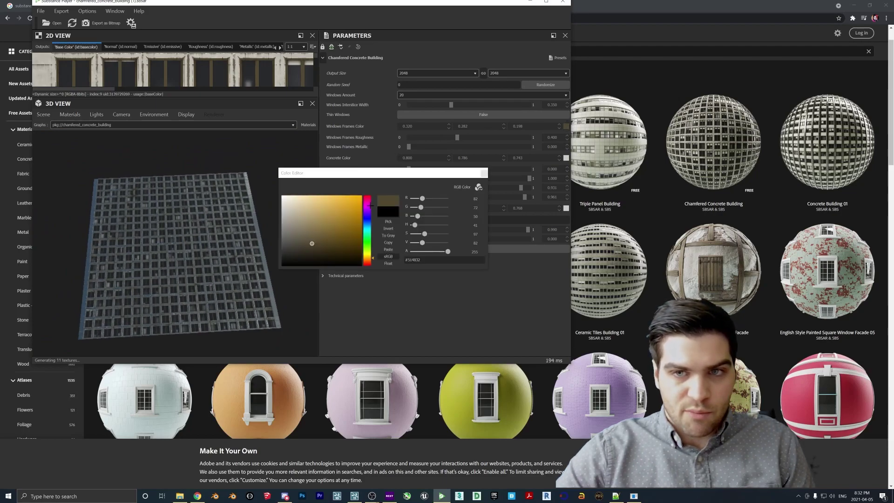
pyautogui.moveTo(311, 247); pyautogui.dragTo(280, 267)
pyautogui.click(483, 173)
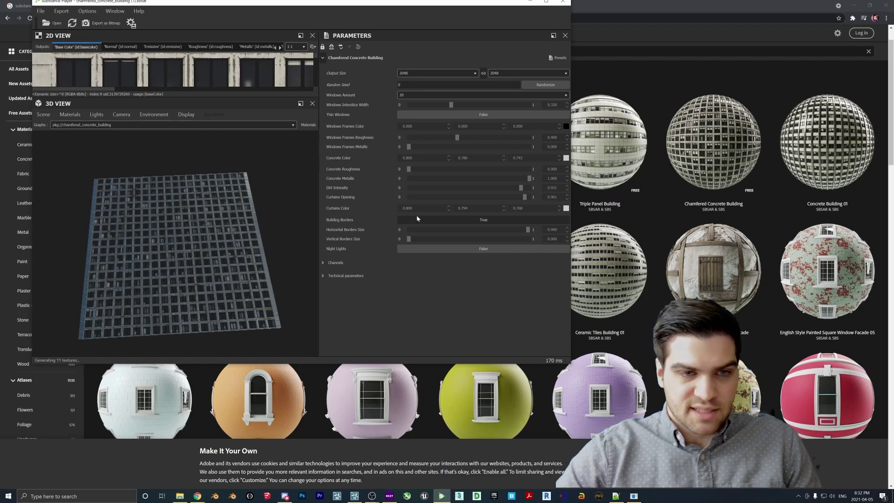
# Step: Set the Curtains Opening to about 0.88 and enable Night Lights, checking the lit windows from several angles
pyautogui.moveTo(525, 198); pyautogui.dragTo(515, 199)
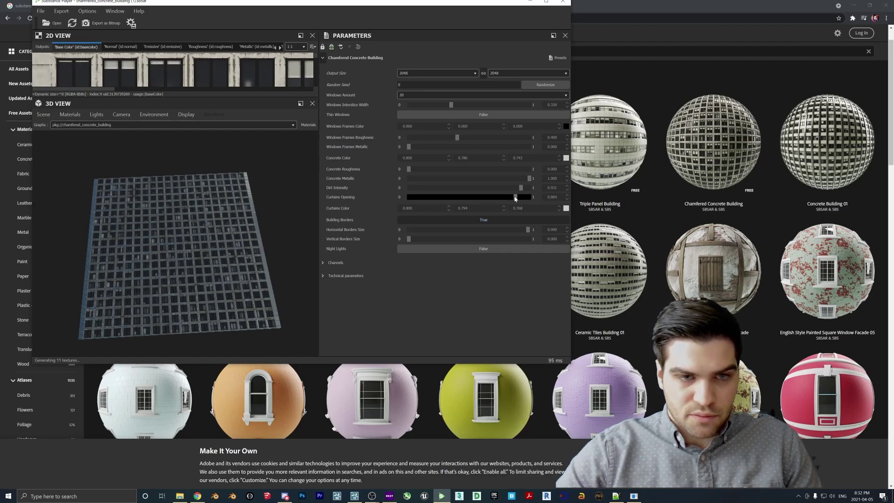
pyautogui.click(465, 250)
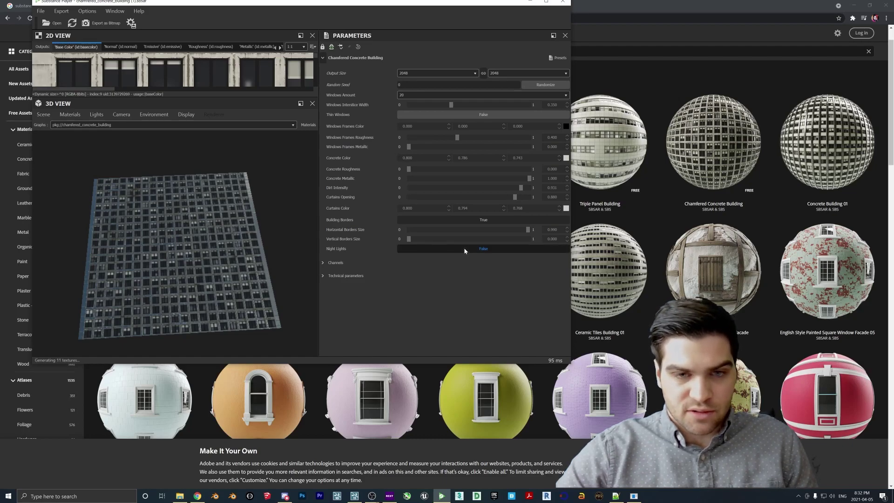
pyautogui.moveTo(191, 260)
pyautogui.mouseDown()
pyautogui.moveTo(215, 256)
pyautogui.moveTo(196, 256)
pyautogui.mouseUp()
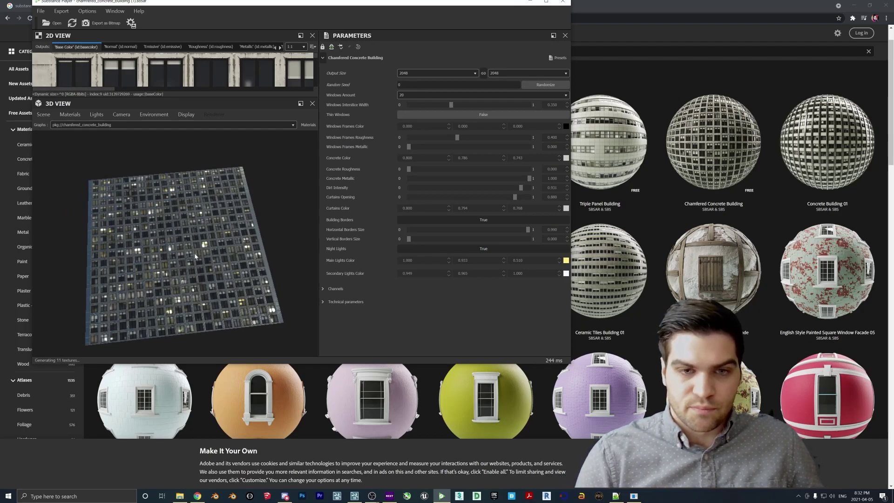
pyautogui.moveTo(195, 256); pyautogui.dragTo(210, 289)
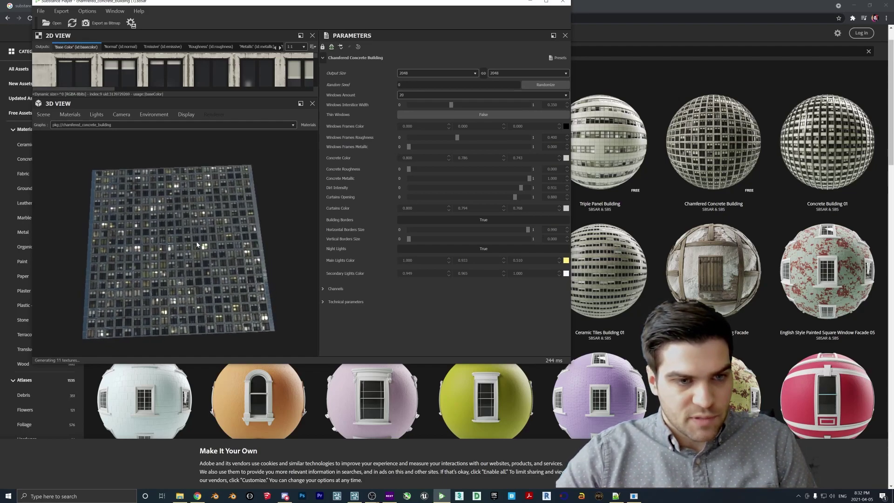
pyautogui.moveTo(210, 257); pyautogui.dragTo(205, 256)
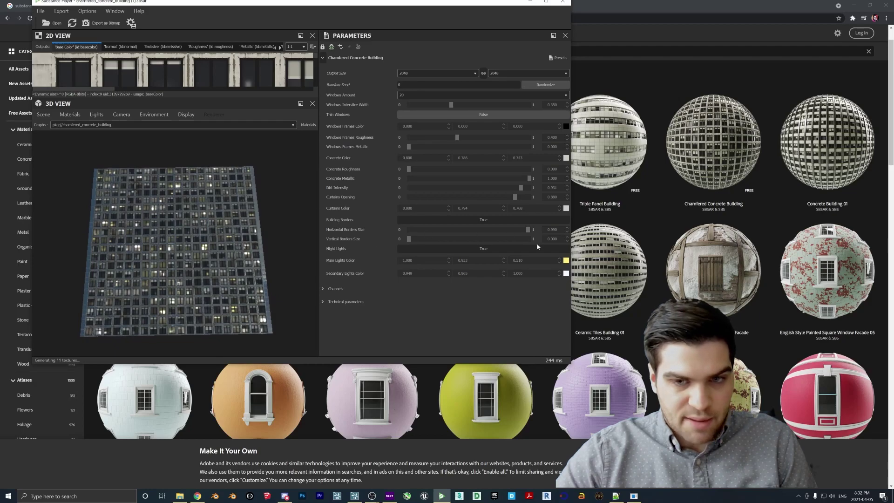
# Step: Try a green Main Lights Color, then settle on a muted yellow and check the lit windows from several angles
pyautogui.click(566, 260)
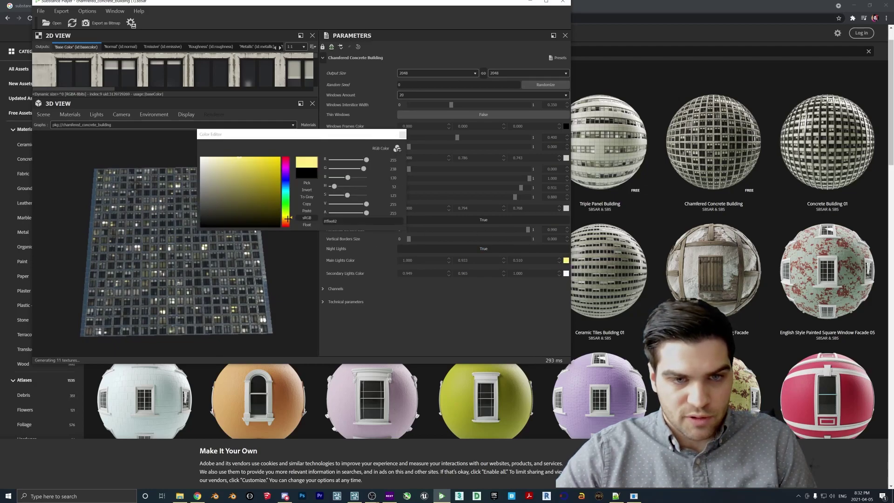
pyautogui.moveTo(289, 218); pyautogui.dragTo(289, 219)
pyautogui.moveTo(258, 157)
pyautogui.mouseDown()
pyautogui.moveTo(271, 178)
pyautogui.moveTo(251, 199)
pyautogui.moveTo(282, 154)
pyautogui.mouseUp()
pyautogui.click(286, 204)
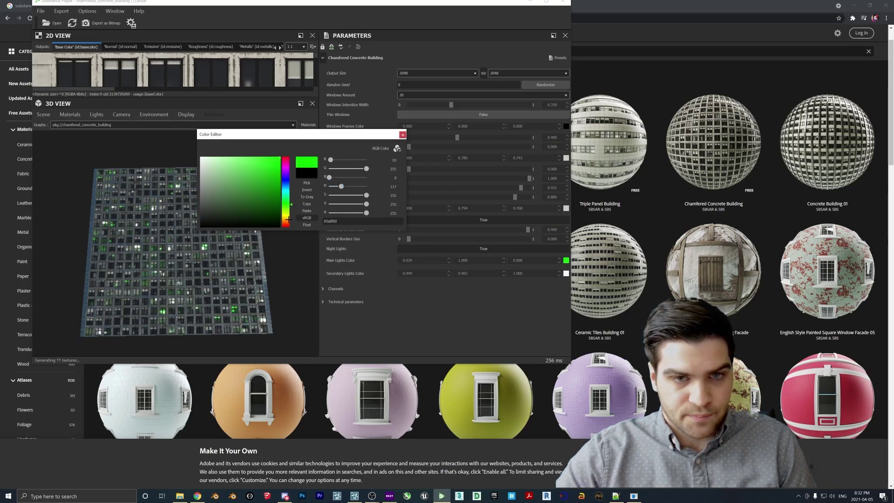
pyautogui.click(289, 218)
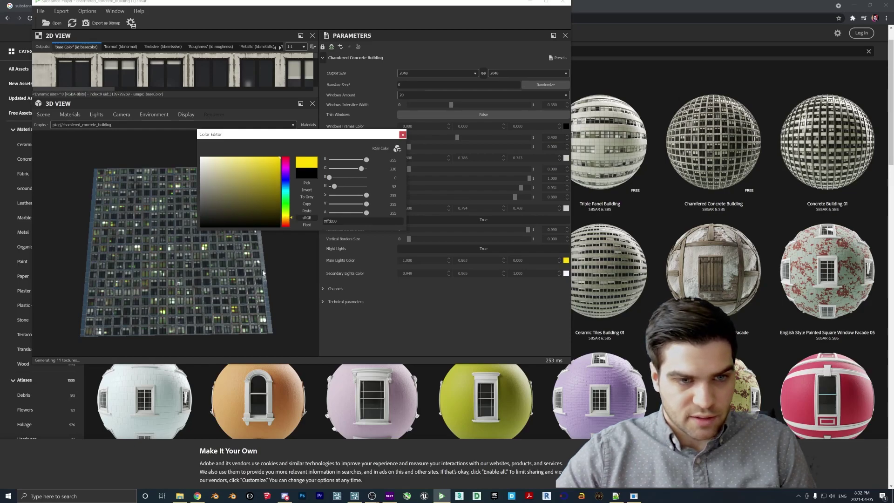
pyautogui.moveTo(278, 167); pyautogui.dragTo(272, 167)
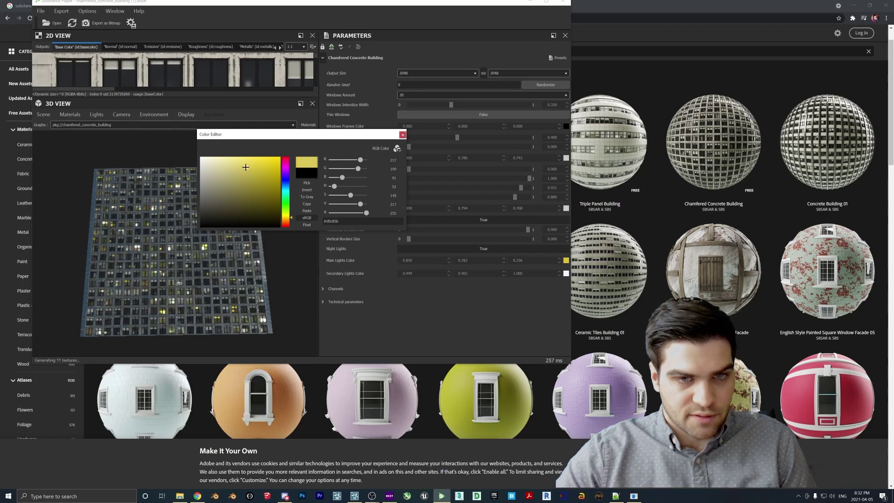
pyautogui.click(402, 135)
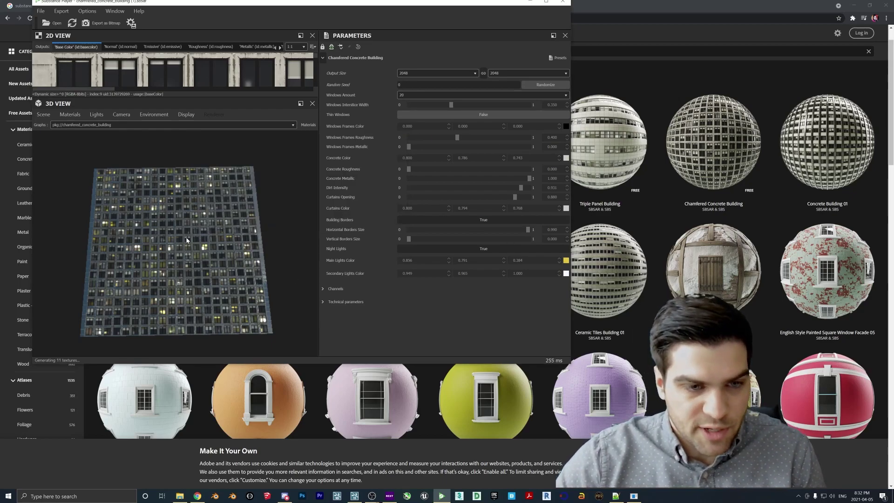
pyautogui.moveTo(279, 238); pyautogui.dragTo(191, 227)
pyautogui.moveTo(261, 216); pyautogui.dragTo(192, 246)
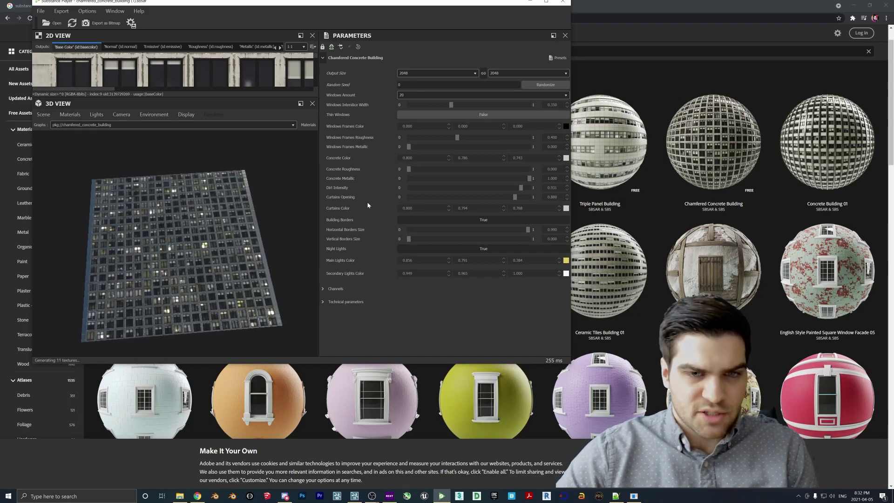
pyautogui.click(547, 1)
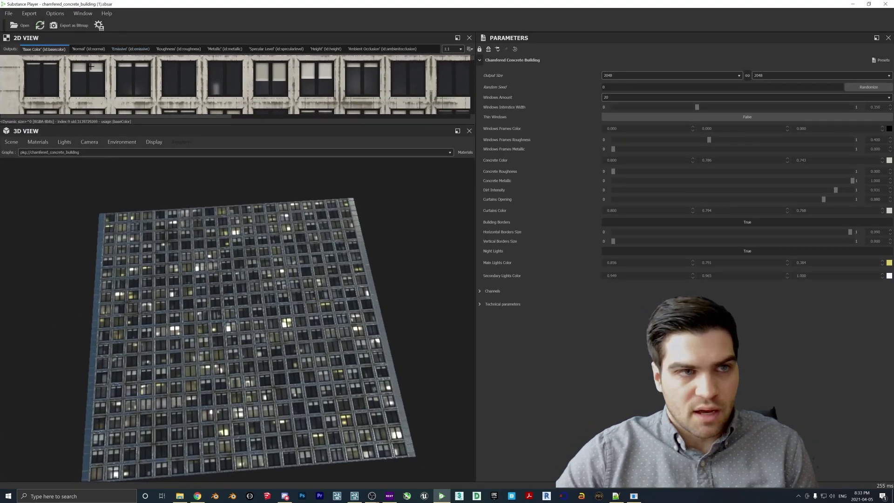
# Step: Create a new folder named BuildingOutput on the Desktop in File Explorer
pyautogui.click(181, 495)
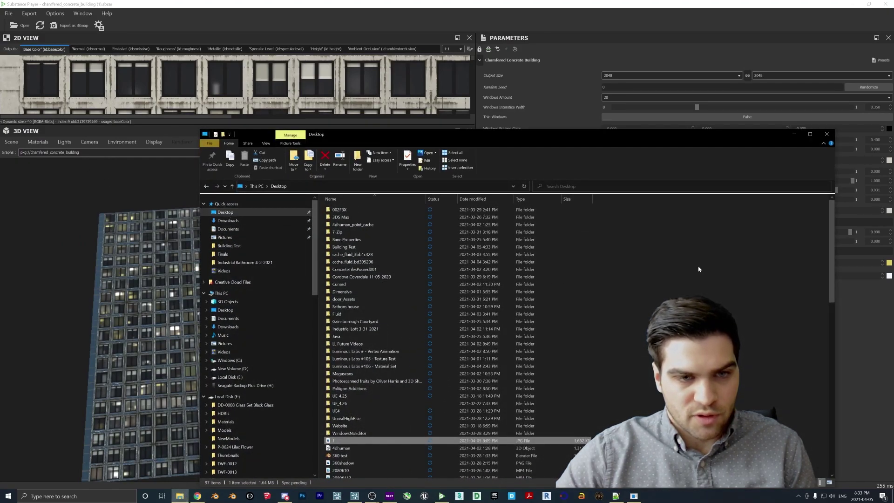
pyautogui.rightClick(712, 268)
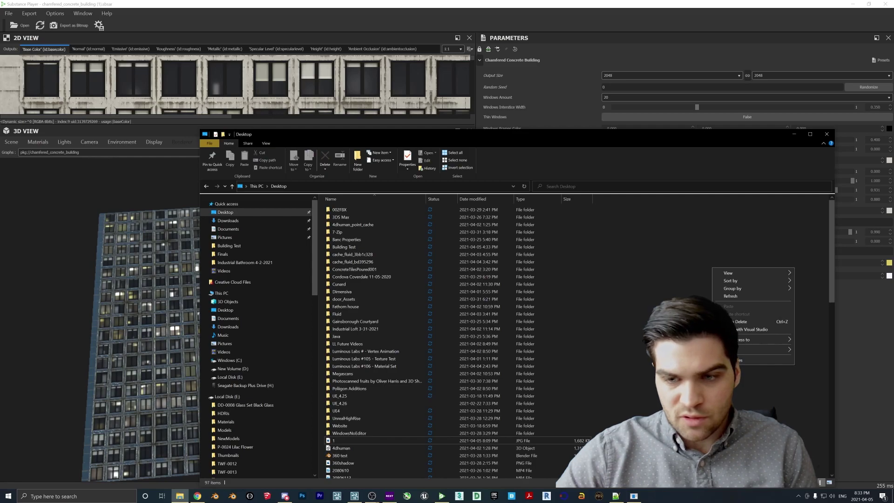
pyautogui.click(629, 351)
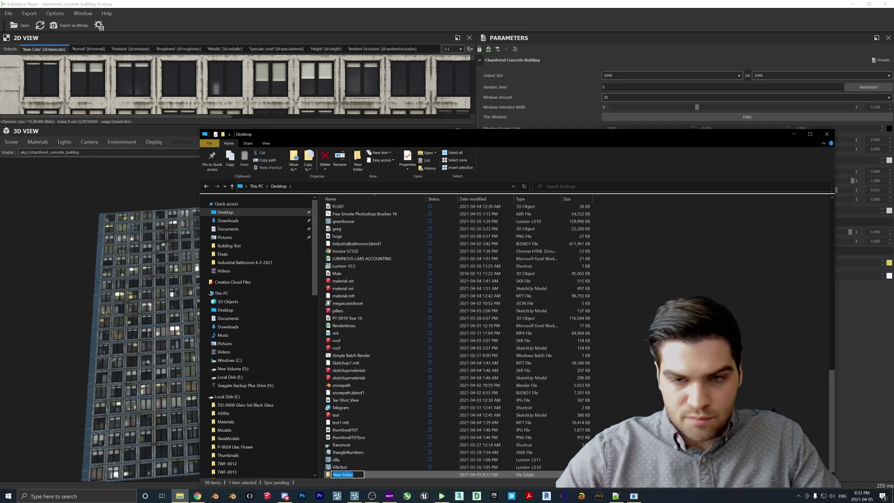
pyautogui.write('BuildingO')
pyautogui.write('ne')
pyautogui.click(689, 235)
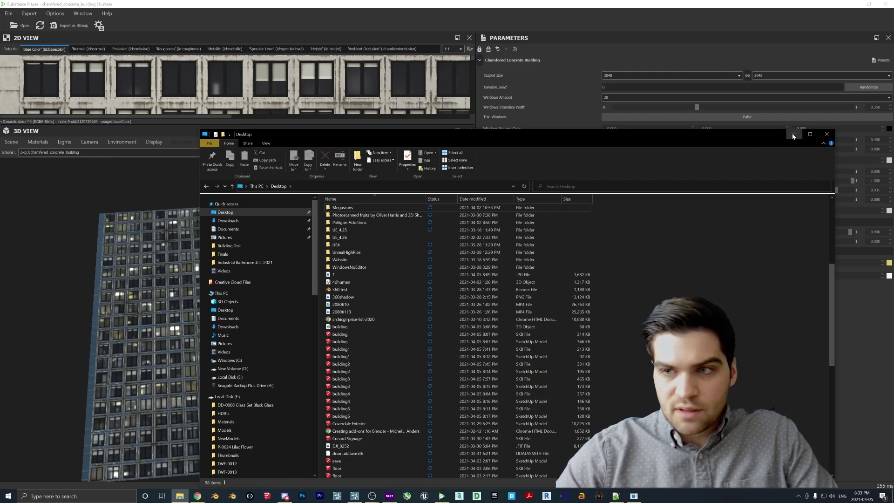
# Step: Back in Substance Player, start a bitmap export and choose the Desktop's BuildingOutput folder as its destination
pyautogui.click(441, 496)
pyautogui.moveTo(284, 260); pyautogui.dragTo(143, 187)
pyautogui.click(66, 26)
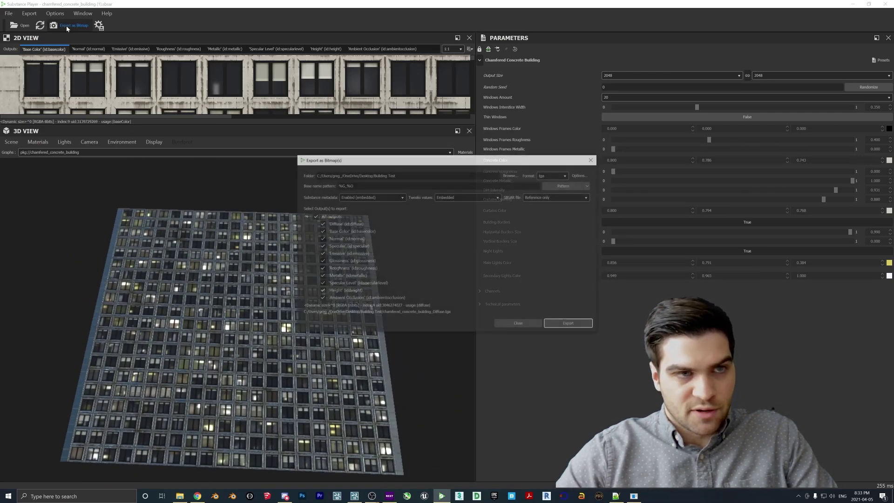
pyautogui.click(509, 177)
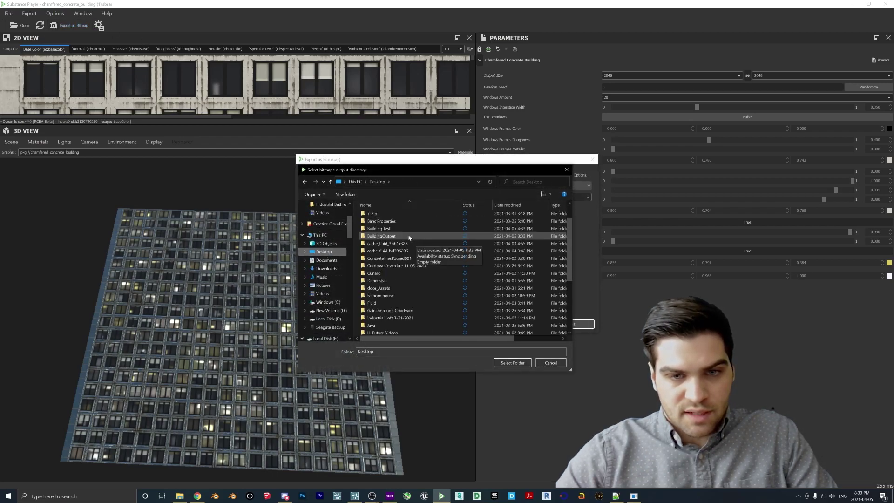
pyautogui.doubleClick(419, 260)
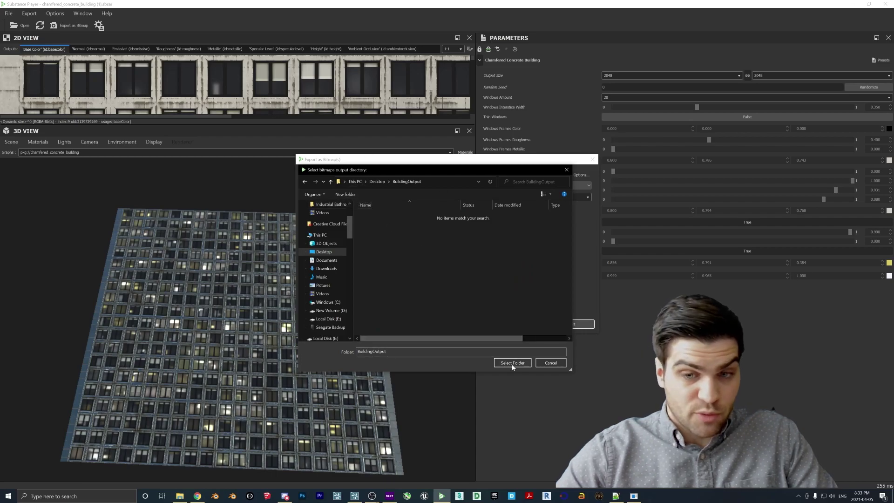
pyautogui.click(512, 363)
# Step: Exclude the Diffuse, Specular, Roughness, Metallic, Specular Level and Ambient Occlusion outputs from the export
pyautogui.click(321, 224)
pyautogui.click(322, 246)
pyautogui.click(321, 268)
pyautogui.click(321, 276)
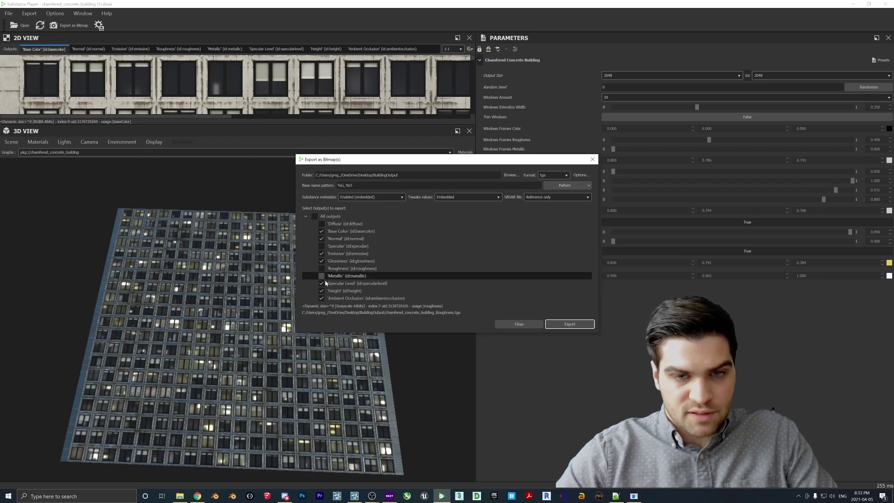
pyautogui.click(321, 298)
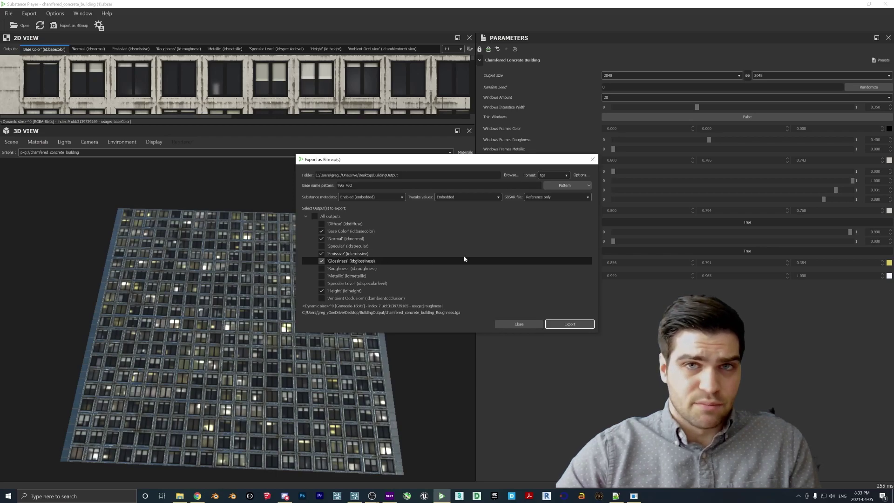
# Step: Set the export format to png, export the selected maps and close the export dialog
pyautogui.click(551, 176)
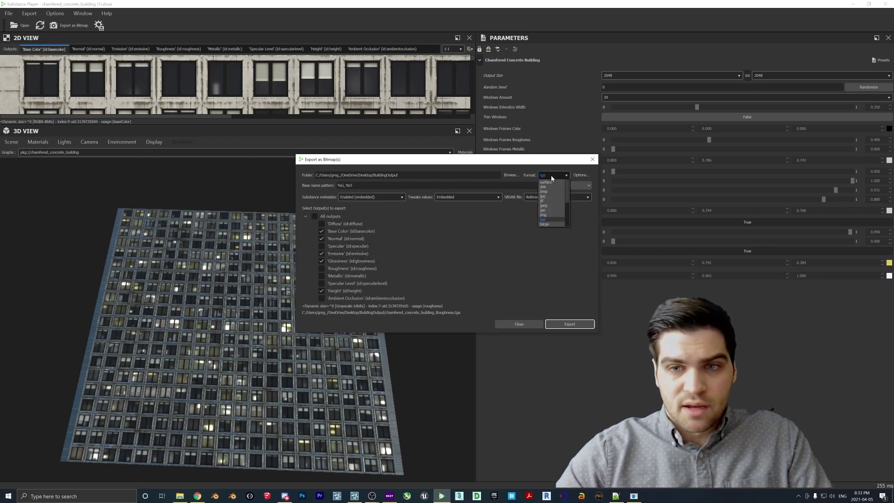
pyautogui.click(546, 215)
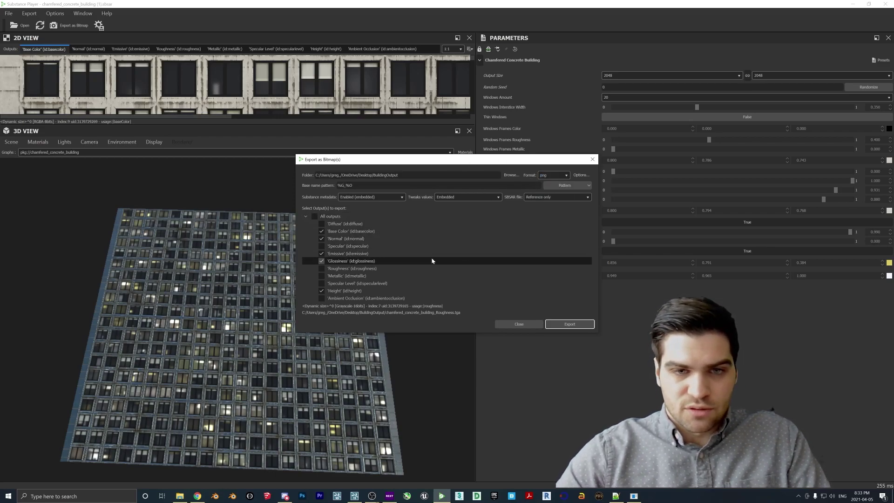
pyautogui.click(567, 325)
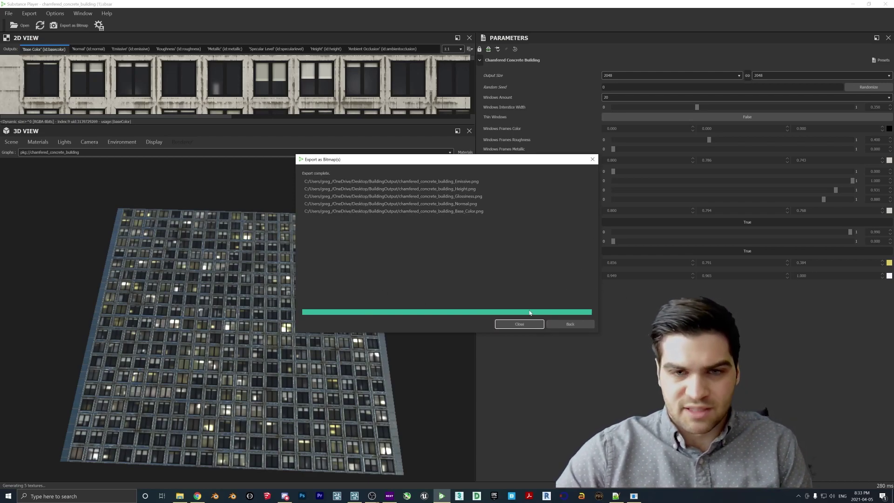
pyautogui.click(520, 325)
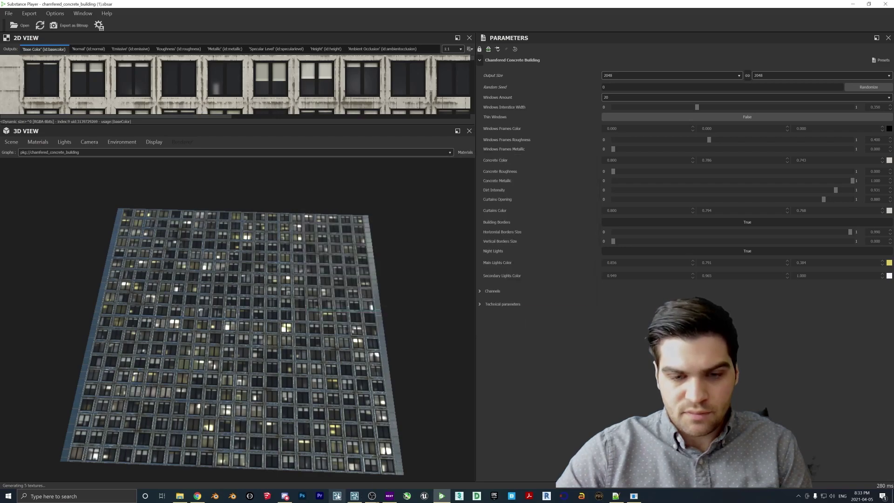
# Step: Launch Photoshop, and look over the downtown street scene in Lumion
pyautogui.click(302, 496)
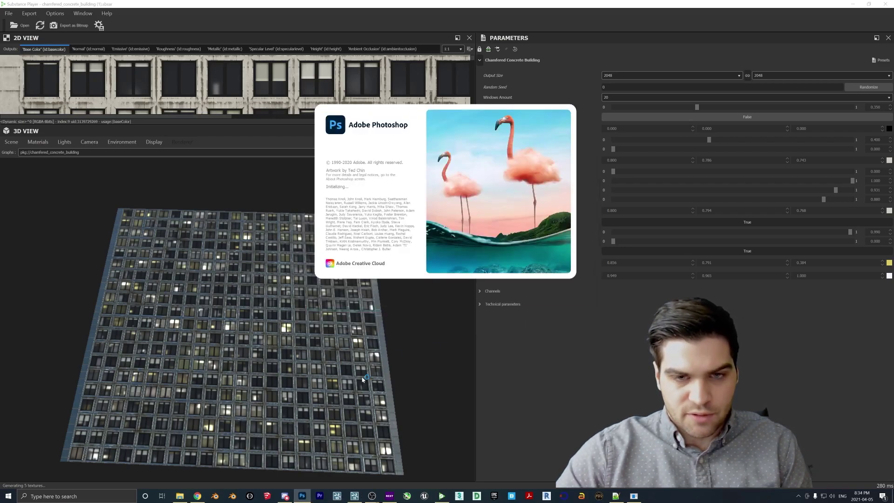
pyautogui.click(355, 495)
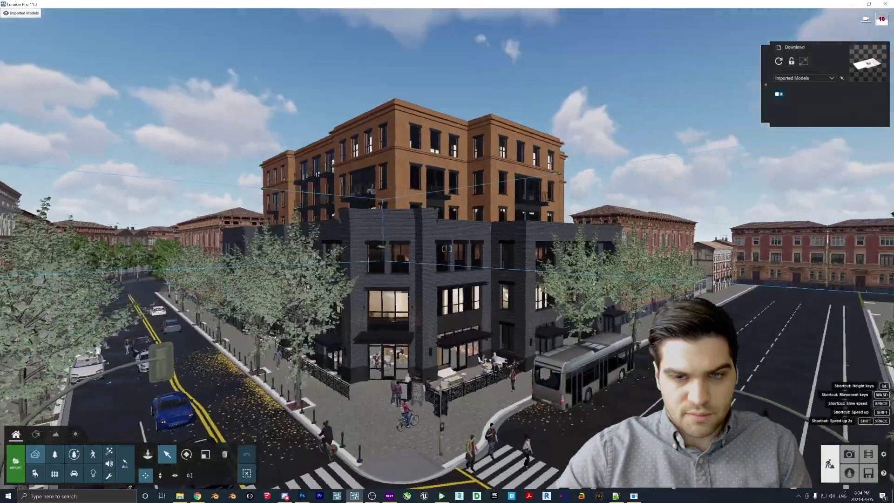
pyautogui.press('w')
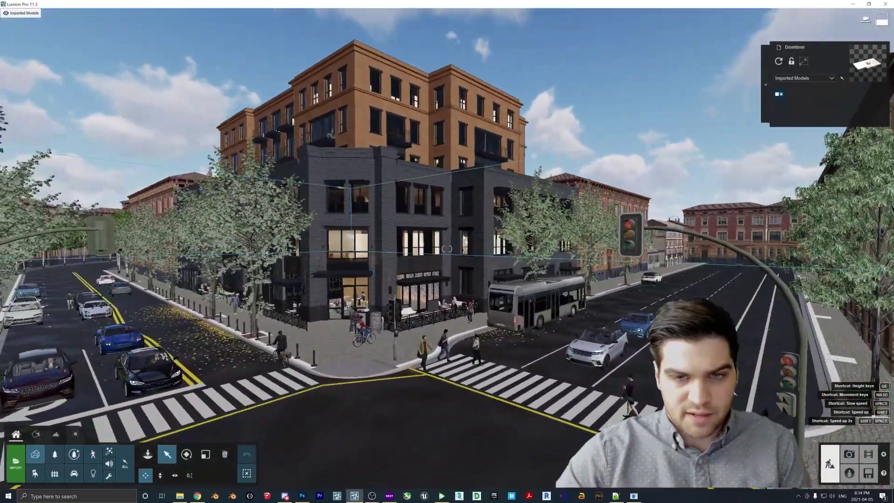
pyautogui.press('s')
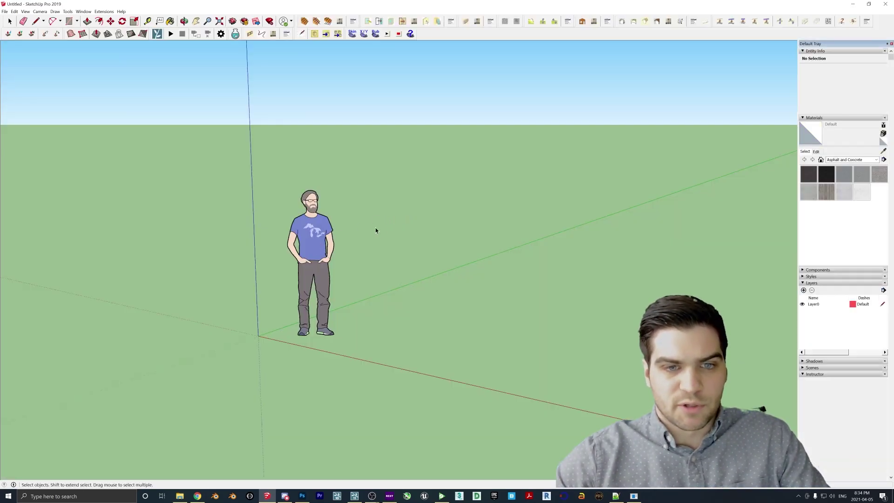
# Step: Clear the default contents from the new, untitled SketchUp model
pyautogui.hotkey('ctrl', 'a')
pyautogui.moveTo(375, 227); pyautogui.dragTo(400, 261, button='middle')
pyautogui.scroll(-2, 429, 252)
pyautogui.press('Delete')
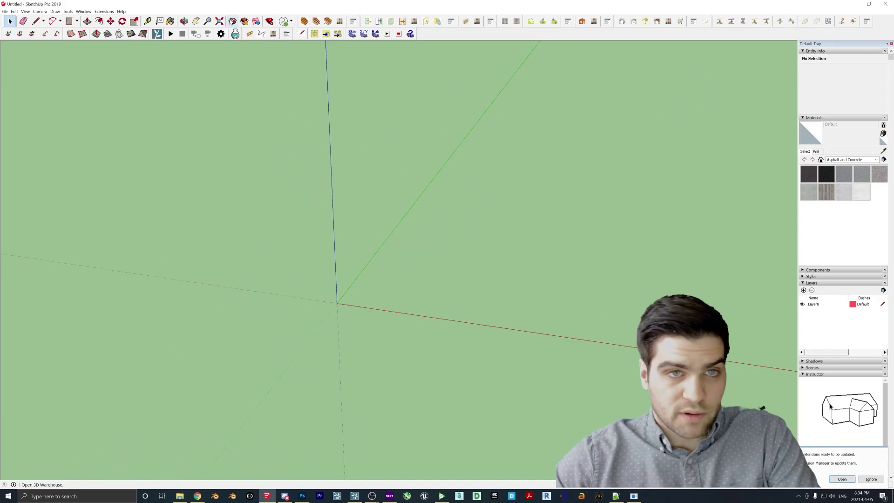
# Step: Open the 3D Warehouse and show the signed-in account's own uploaded models
pyautogui.click(233, 21)
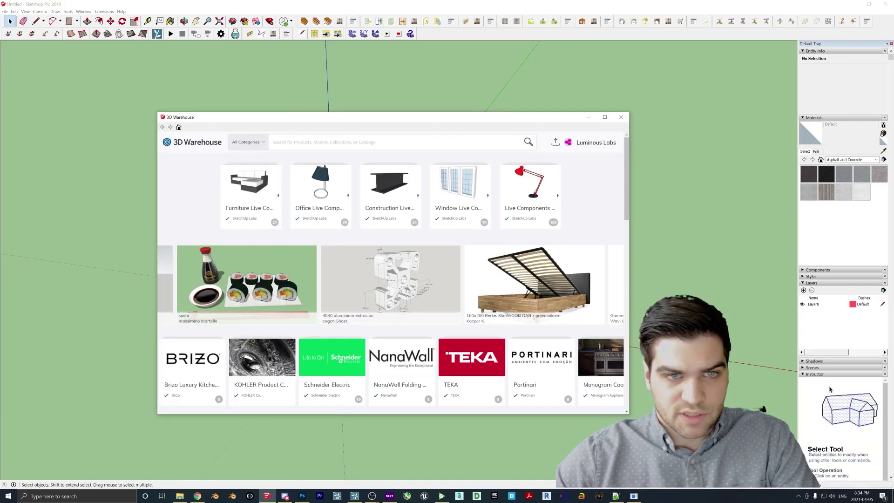
pyautogui.click(583, 142)
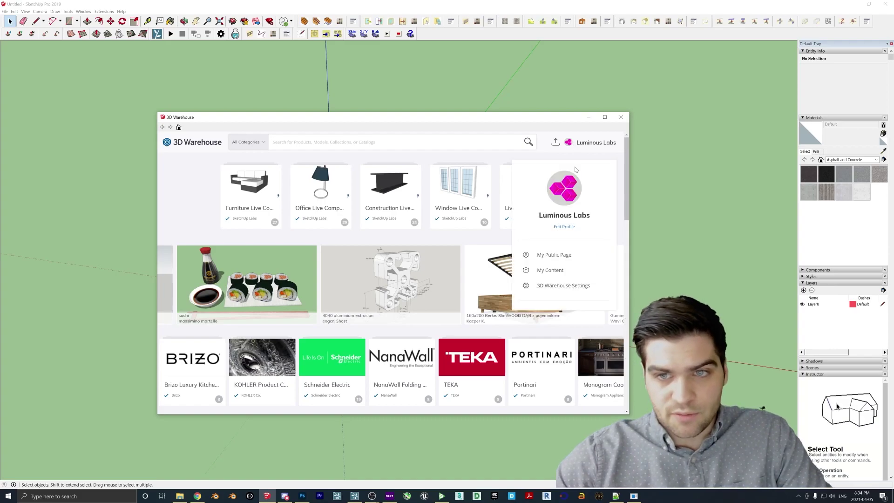
pyautogui.click(551, 271)
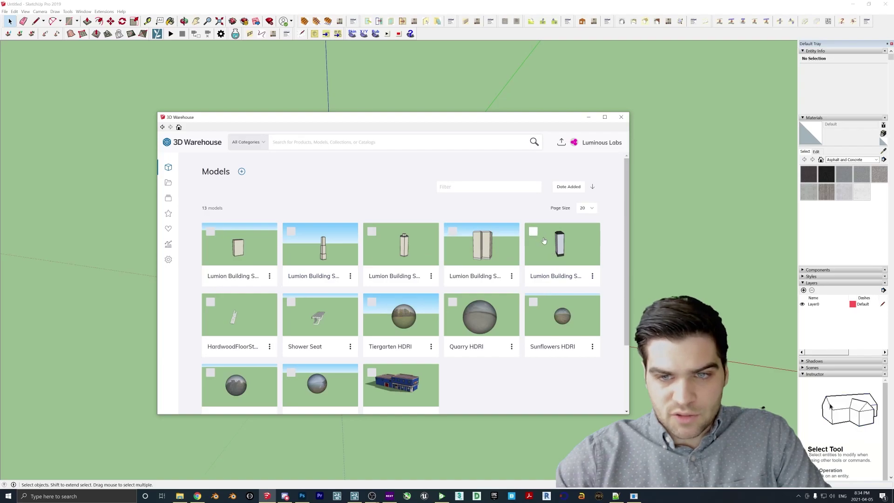
# Step: Load the Lumion Building Set - Building#1 model into the SketchUp file and place it at the origin
pyautogui.click(558, 254)
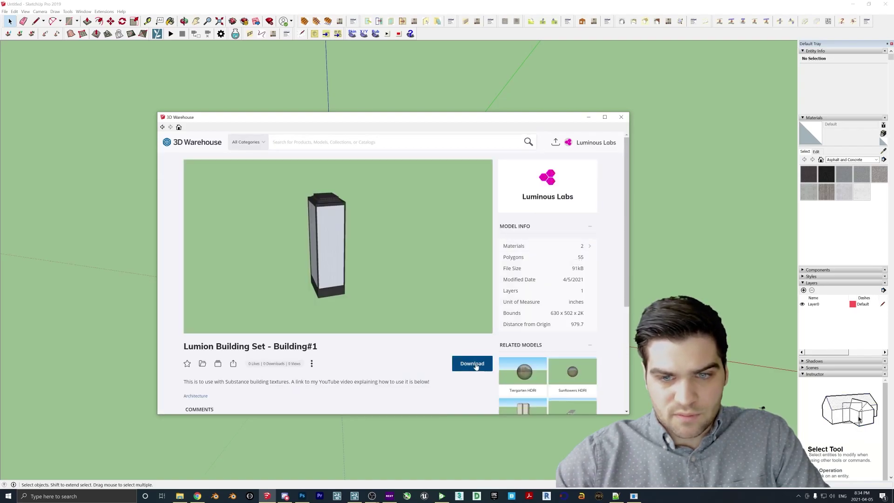
pyautogui.click(472, 364)
pyautogui.click(372, 282)
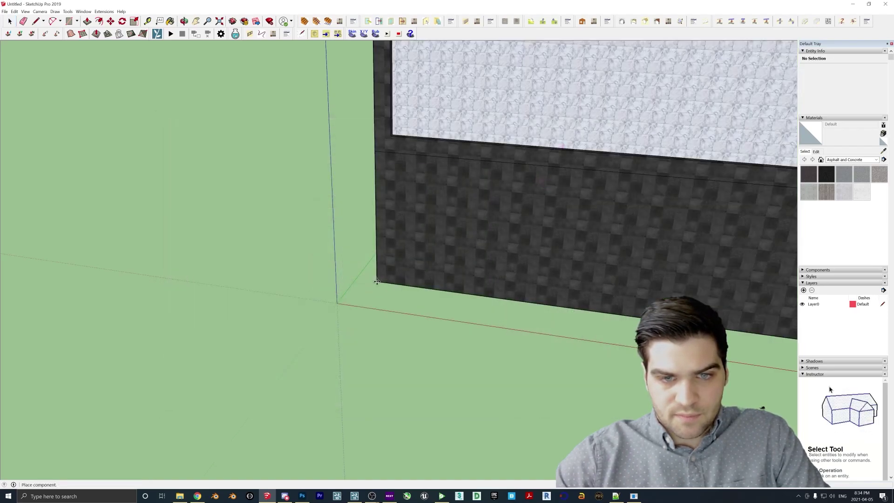
pyautogui.click(338, 303)
# Step: Examine the placed building's facades, roof and base from several sides
pyautogui.scroll(-7, 387, 279)
pyautogui.moveTo(414, 257); pyautogui.dragTo(470, 323, button='middle')
pyautogui.scroll(-2, 469, 322)
pyautogui.moveTo(461, 284); pyautogui.dragTo(519, 213, button='middle')
pyautogui.scroll(6, 389, 118)
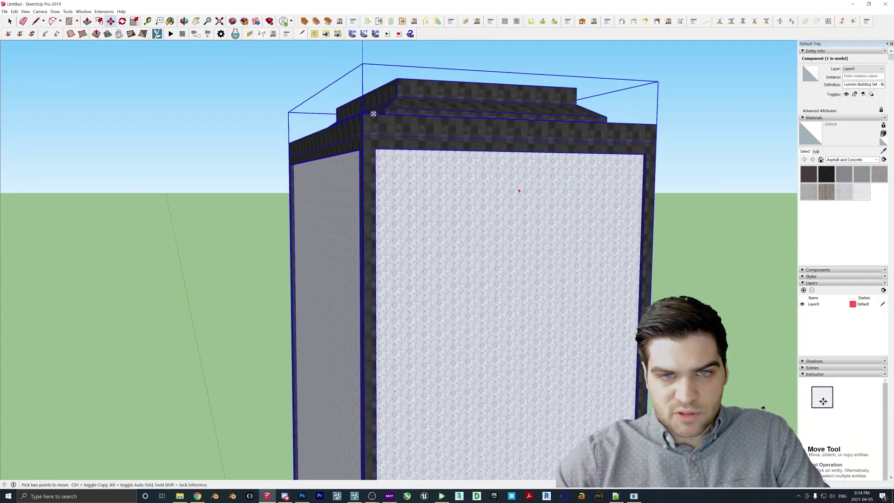
pyautogui.scroll(3, 373, 114)
pyautogui.moveTo(380, 132); pyautogui.dragTo(465, 159, button='middle')
pyautogui.scroll(-6, 456, 156)
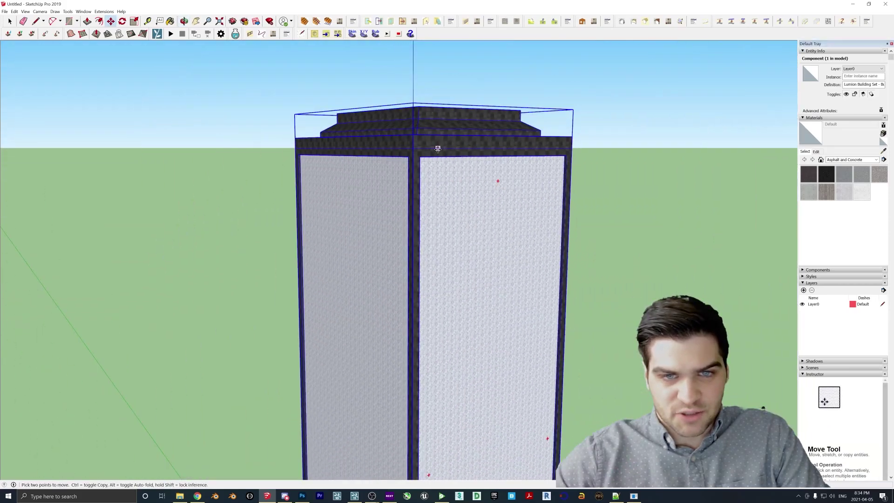
pyautogui.scroll(-3, 438, 148)
pyautogui.moveTo(465, 274); pyautogui.dragTo(371, 175, button='middle')
pyautogui.press('space')
pyautogui.click(212, 184)
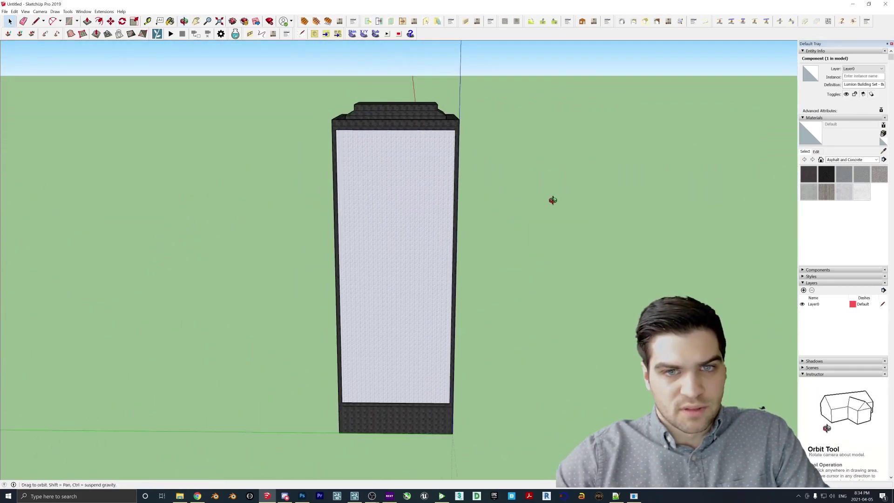
pyautogui.moveTo(569, 200); pyautogui.dragTo(196, 200)
pyautogui.press('space')
# Step: Save the SketchUp model as building1 in the desktop's BuildingOutput folder
pyautogui.click(15, 12)
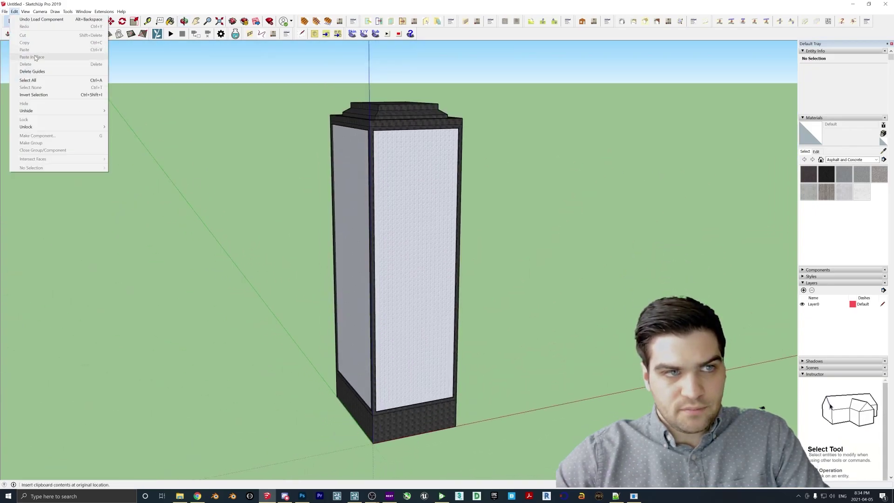
pyautogui.moveTo(4, 11)
pyautogui.click(27, 48)
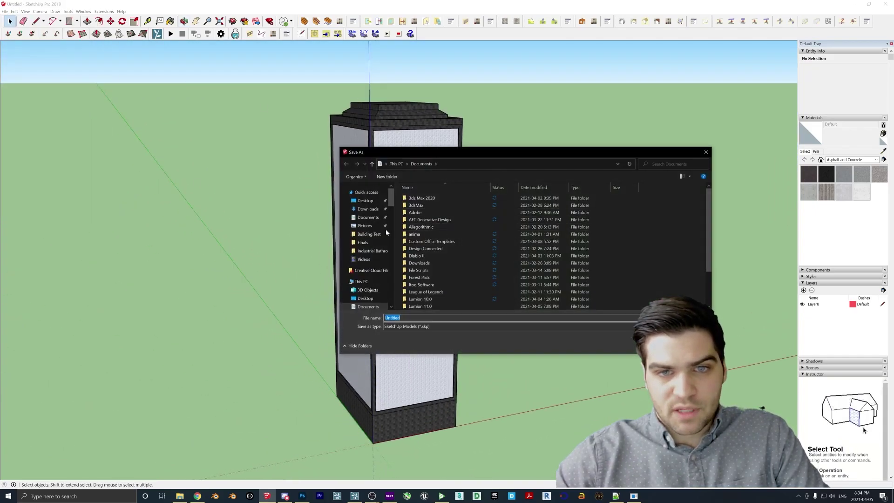
pyautogui.click(368, 200)
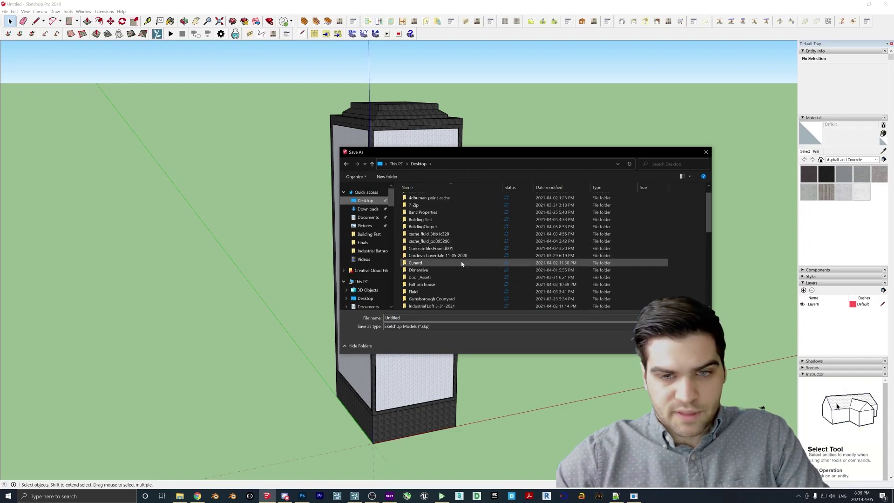
pyautogui.doubleClick(437, 227)
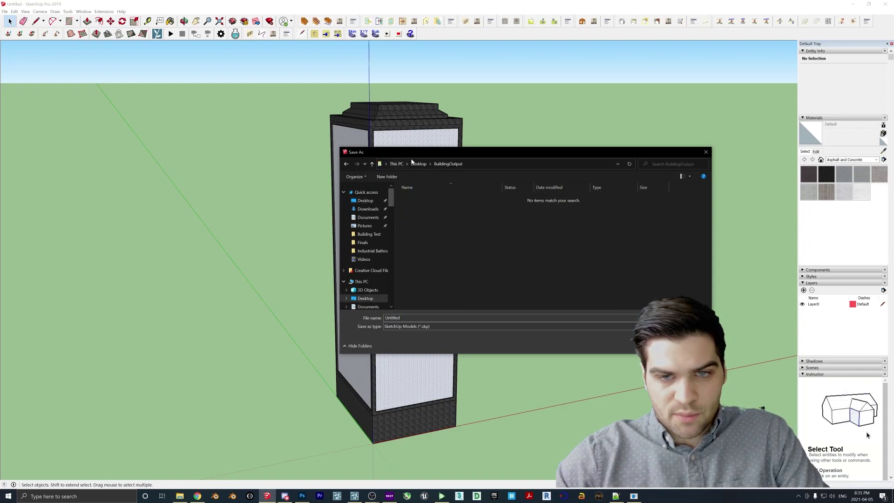
pyautogui.click(436, 319)
pyautogui.write('building1')
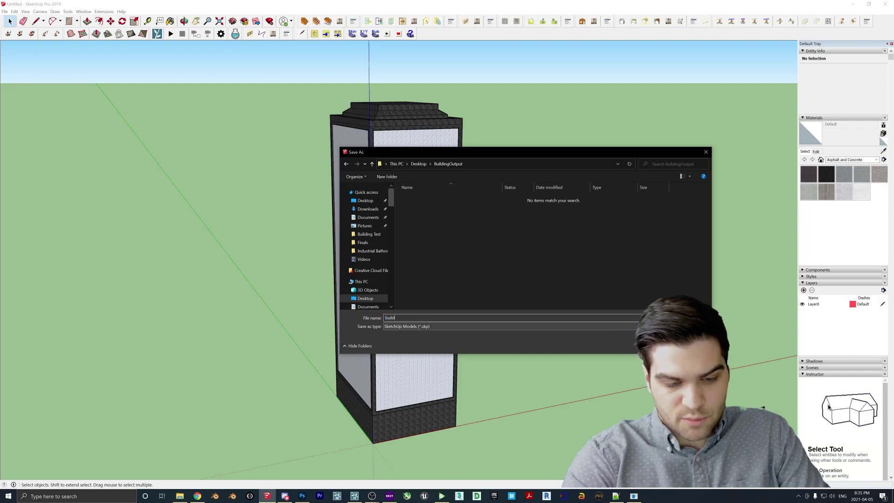
pyautogui.press('Return')
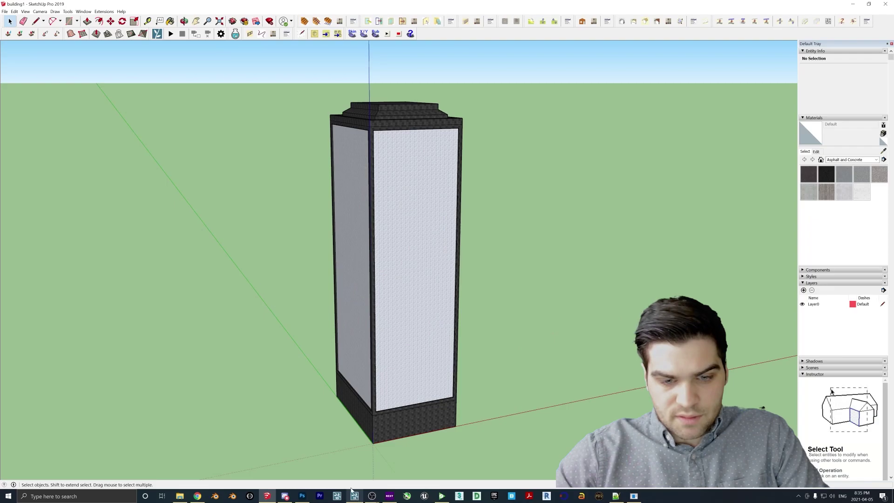
# Step: Switch to Photoshop and open the Base_Color and Emissive PNG maps from the desktop's BuildingOutput folder as separate documents
pyautogui.click(302, 496)
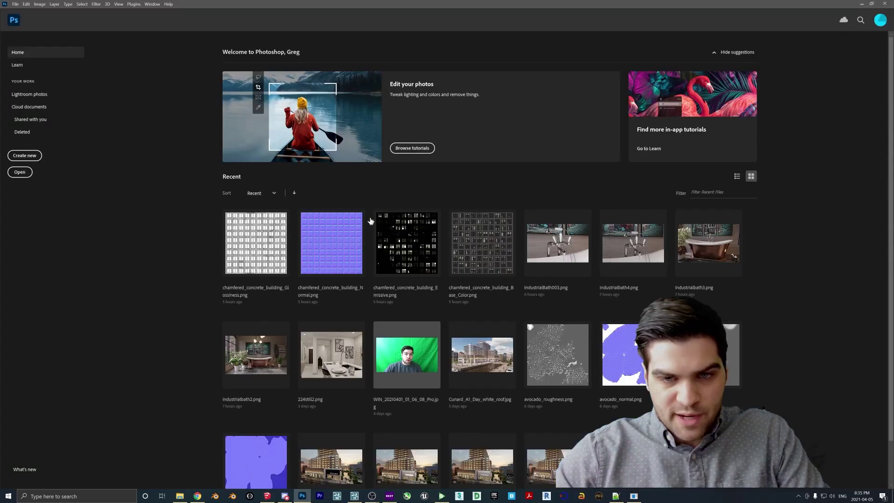
pyautogui.click(180, 496)
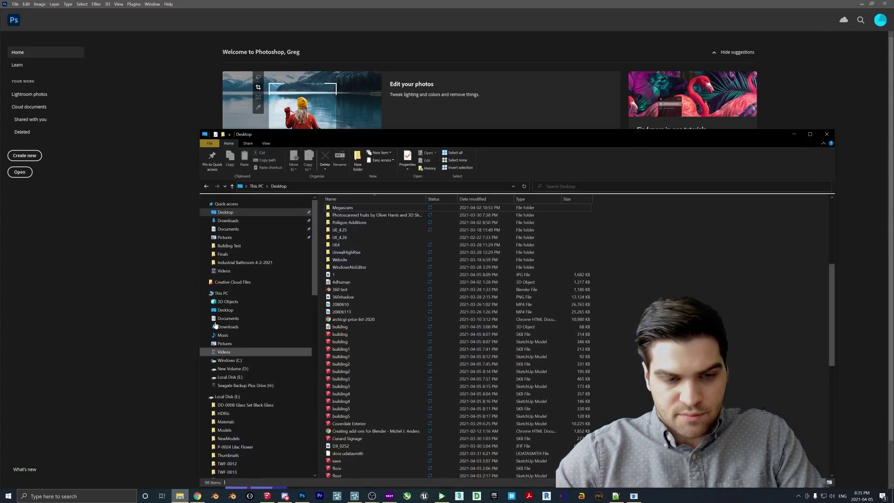
pyautogui.scroll(7, 354, 223)
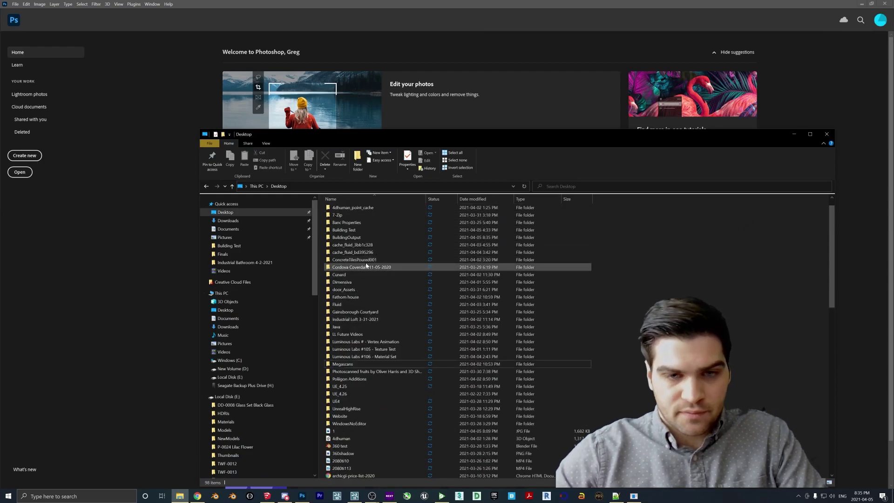
pyautogui.doubleClick(353, 238)
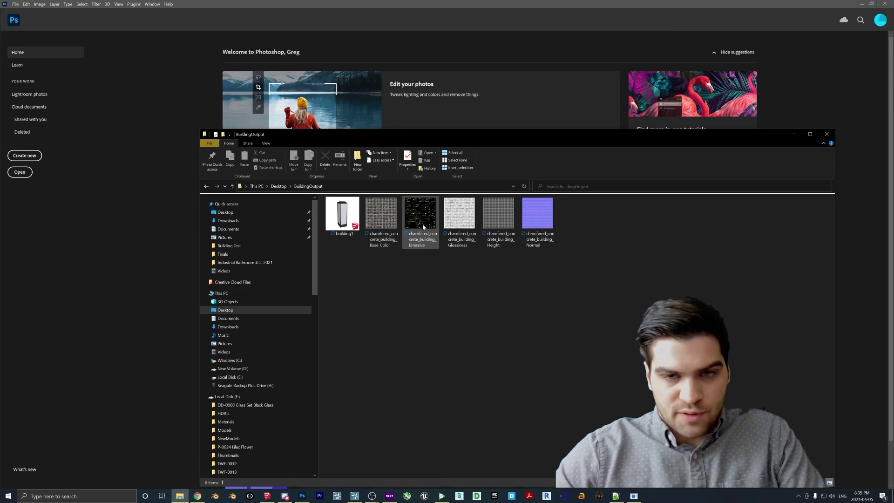
pyautogui.moveTo(423, 227); pyautogui.dragTo(152, 259)
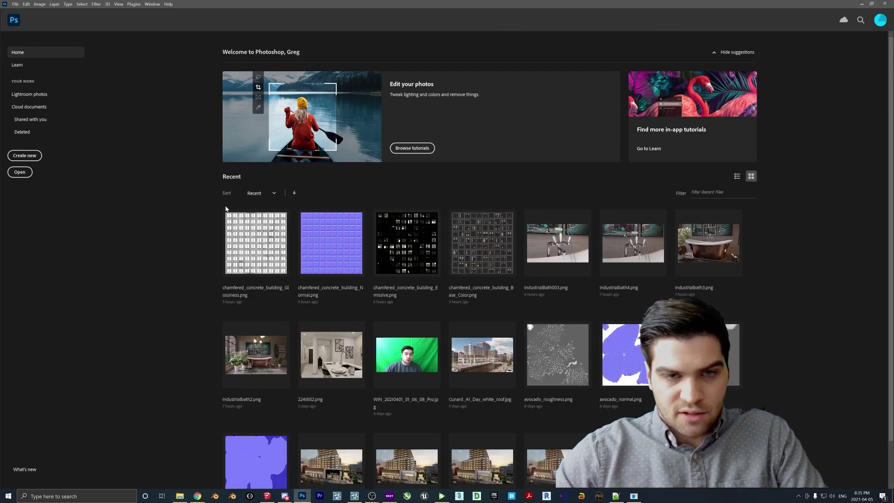
pyautogui.click(180, 496)
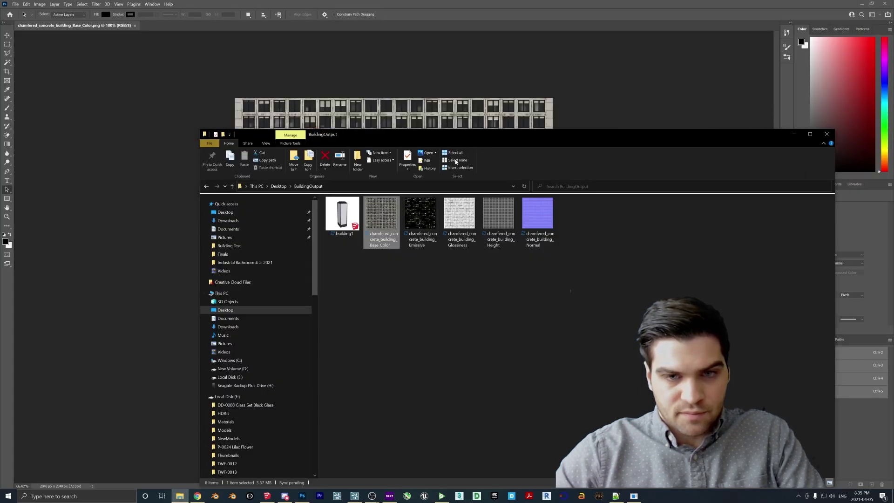
pyautogui.moveTo(417, 134); pyautogui.dragTo(294, 67)
pyautogui.moveTo(298, 146); pyautogui.dragTo(640, 353)
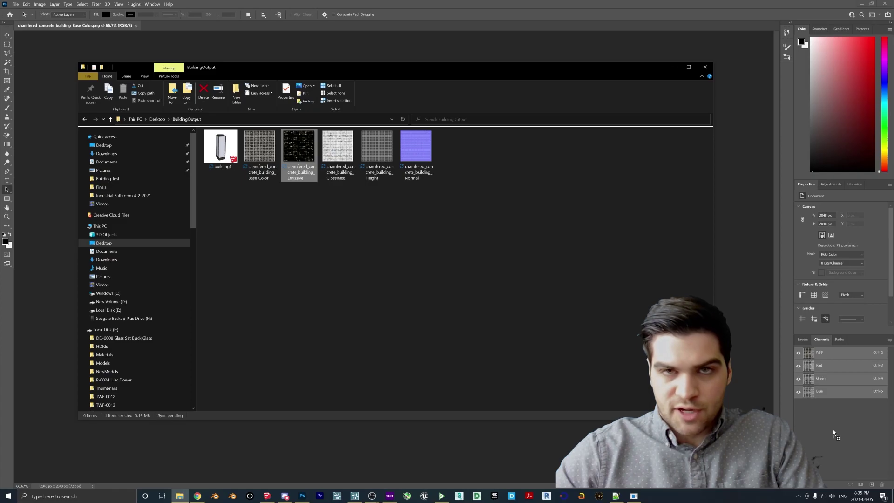
pyautogui.moveTo(834, 434)
pyautogui.mouseDown()
pyautogui.moveTo(730, 271)
pyautogui.moveTo(747, 271)
pyautogui.moveTo(746, 295)
pyautogui.moveTo(824, 422)
pyautogui.mouseUp()
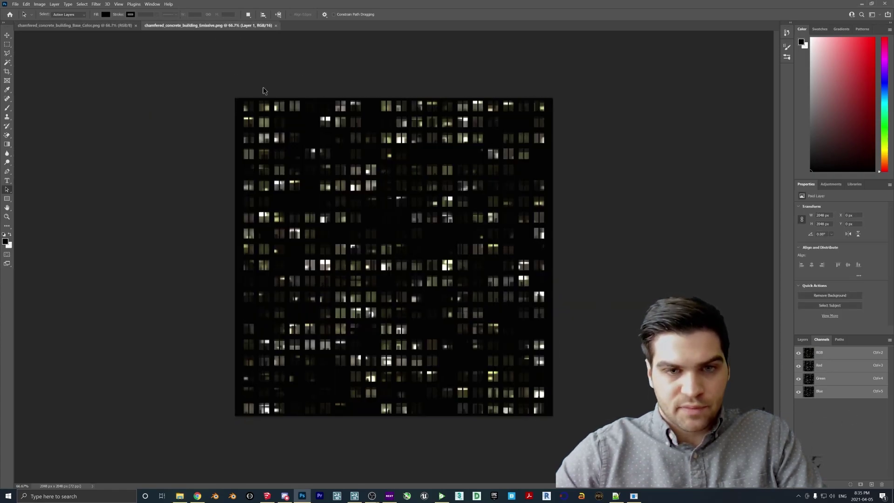
# Step: Move the whole Emissive image into a new alpha channel of the Base_Color document and show it together with the RGB channels
pyautogui.hotkey('ctrl', 'a')
pyautogui.hotkey('ctrl', 'x')
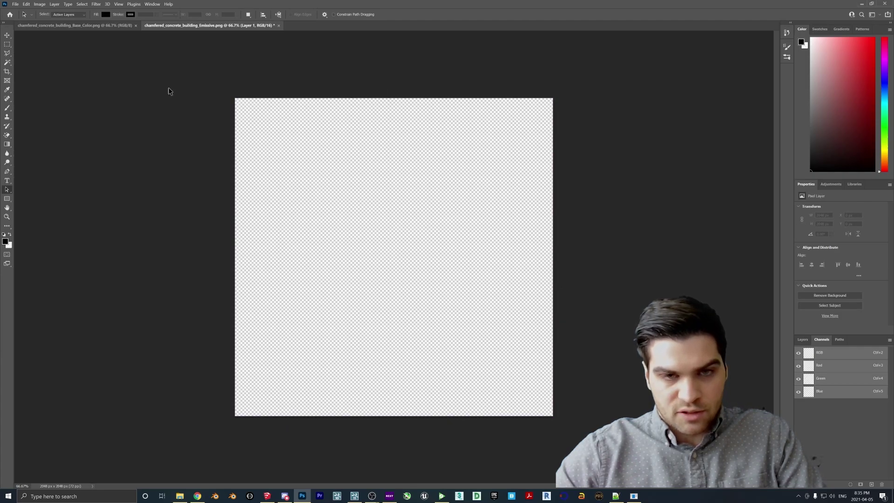
pyautogui.click(75, 25)
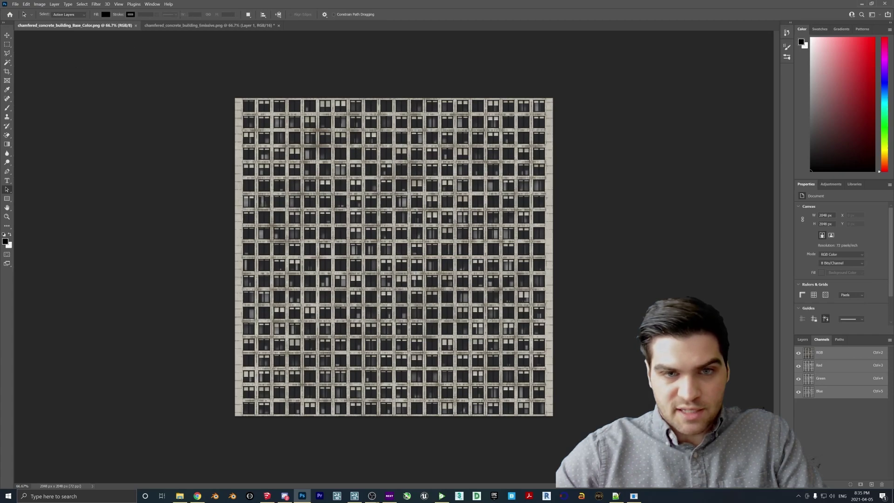
pyautogui.click(872, 485)
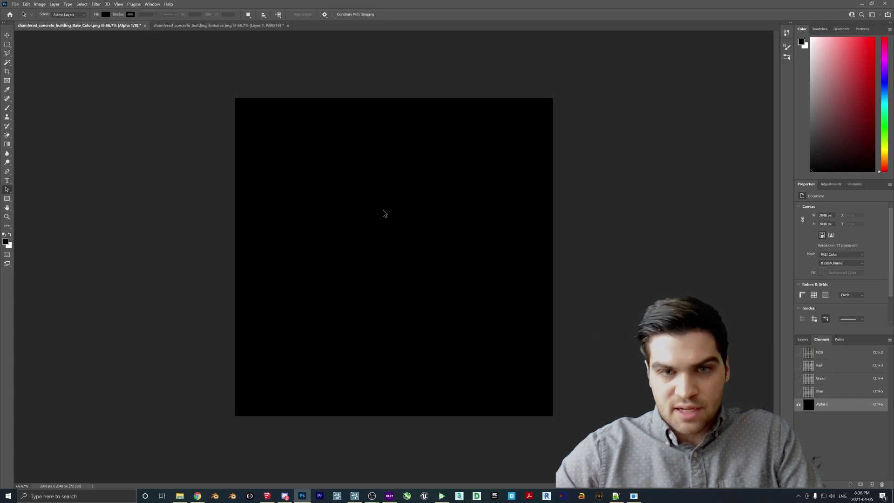
pyautogui.hotkey('ctrl', 'v')
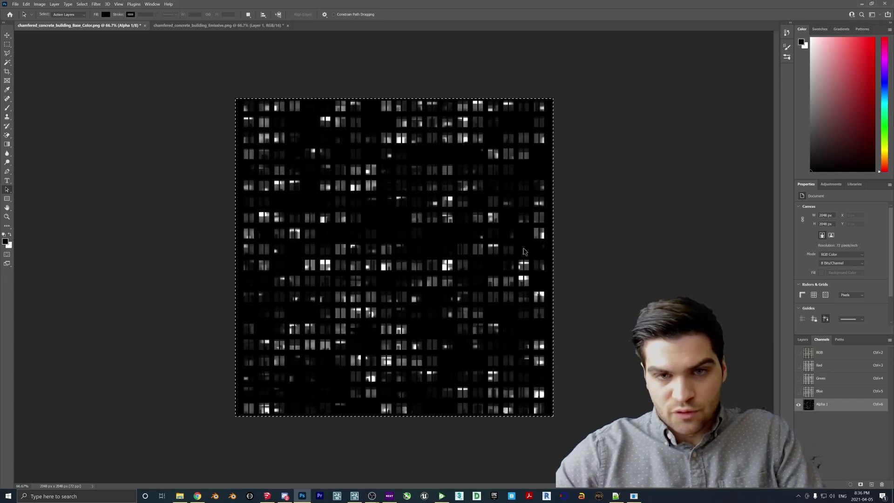
pyautogui.click(800, 354)
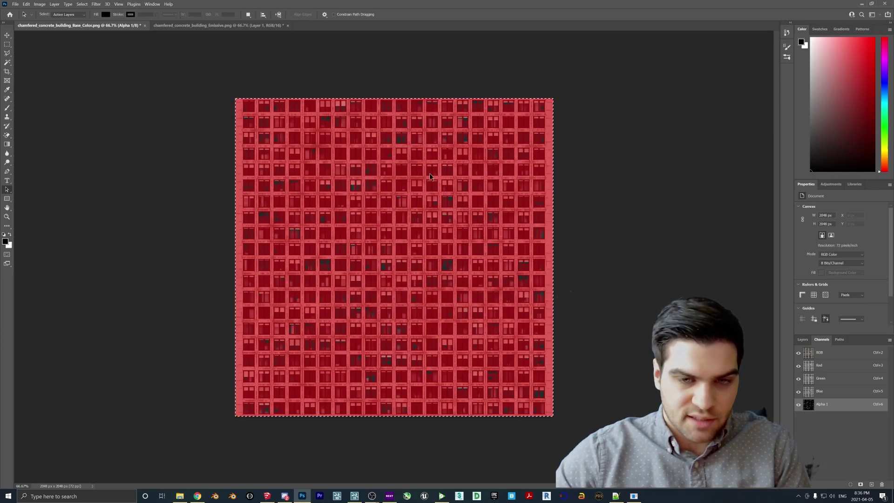
# Step: Save the combined base color map in BuildingOutput as the Targa file chamfered_concrete_building_Base_ColorMASK at 32 bits/pixel
pyautogui.click(15, 4)
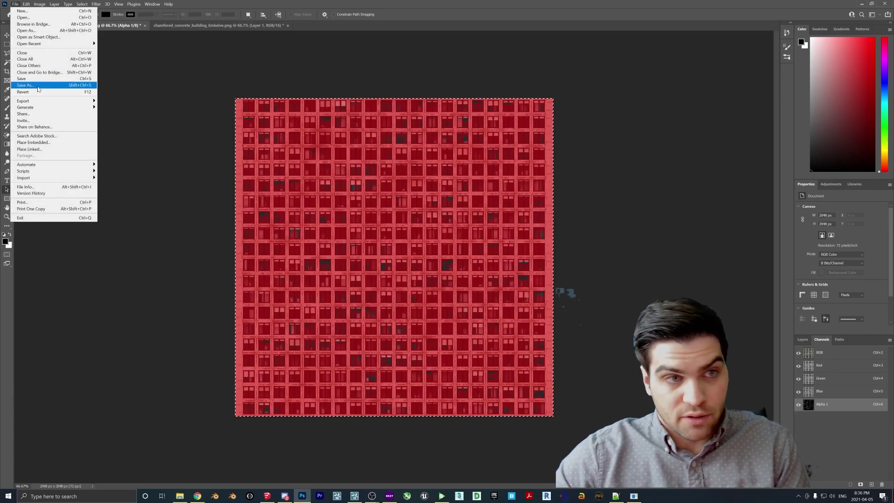
pyautogui.click(38, 85)
pyautogui.click(98, 180)
pyautogui.click(72, 303)
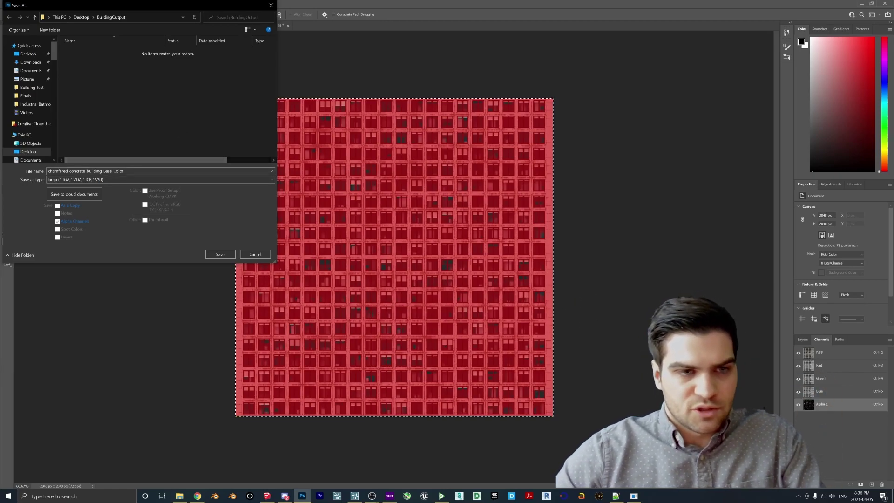
pyautogui.click(124, 171)
pyautogui.write('MASK')
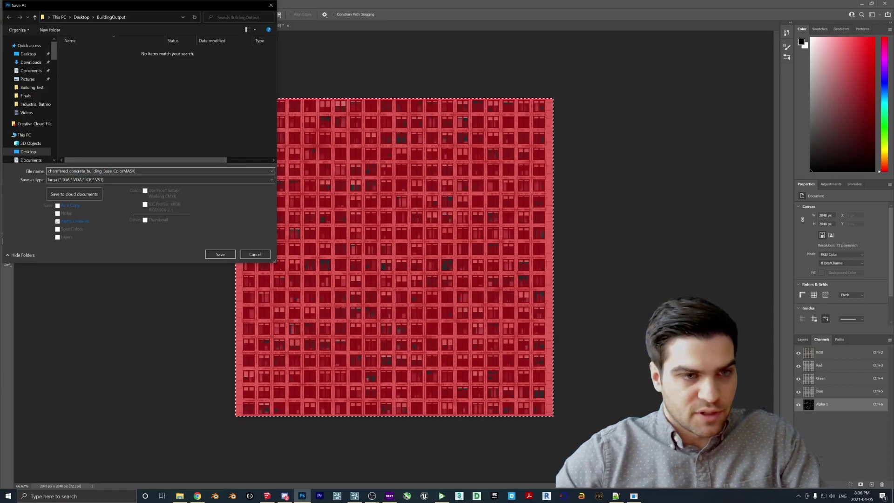
pyautogui.click(217, 256)
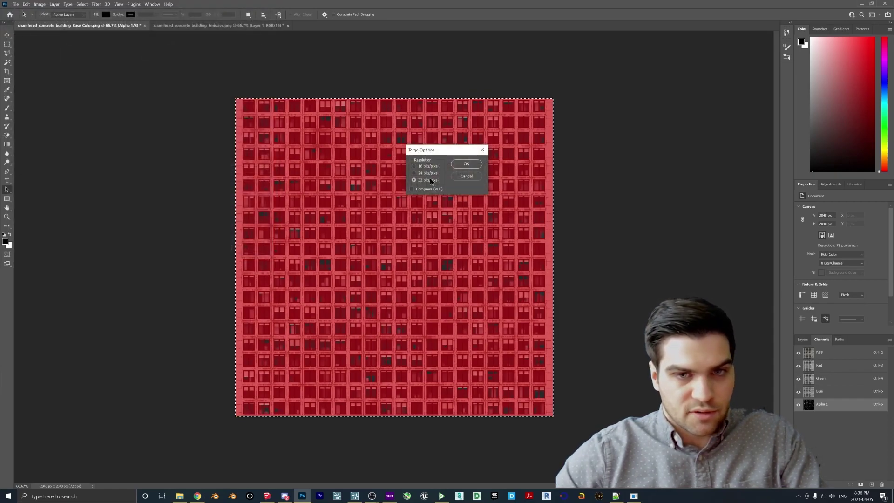
pyautogui.click(466, 164)
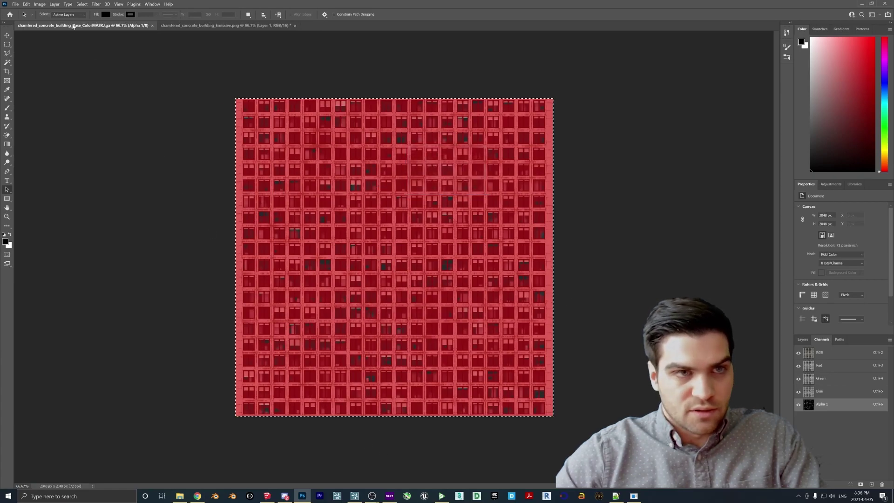
# Step: Close the Base_ColorMASK document and the emptied Emissive document, discarding the Emissive changes
pyautogui.click(152, 26)
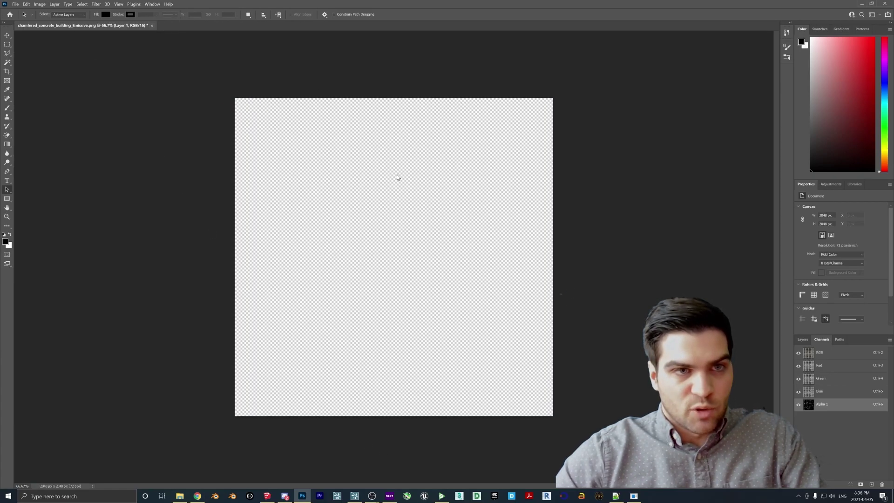
pyautogui.click(153, 26)
pyautogui.click(464, 183)
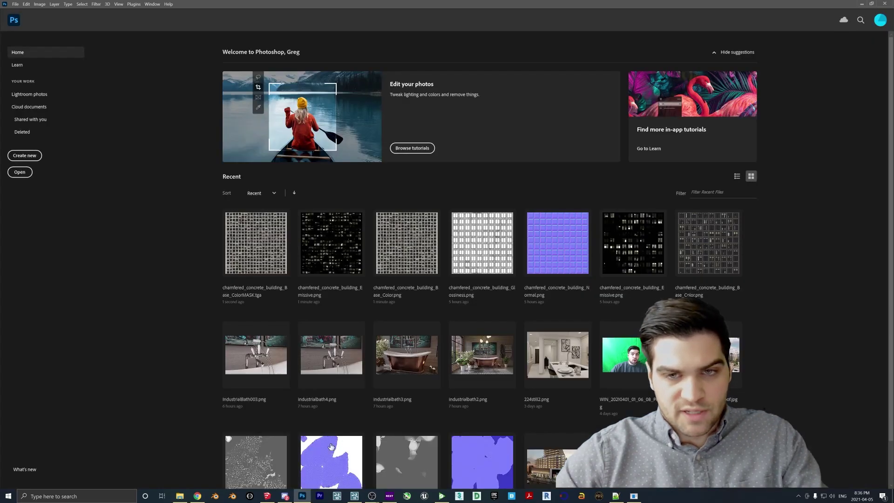
# Step: Open the Normal and Glossiness PNG maps from the BuildingOutput folder as separate Photoshop documents
pyautogui.click(182, 498)
pyautogui.moveTo(457, 156); pyautogui.dragTo(784, 227)
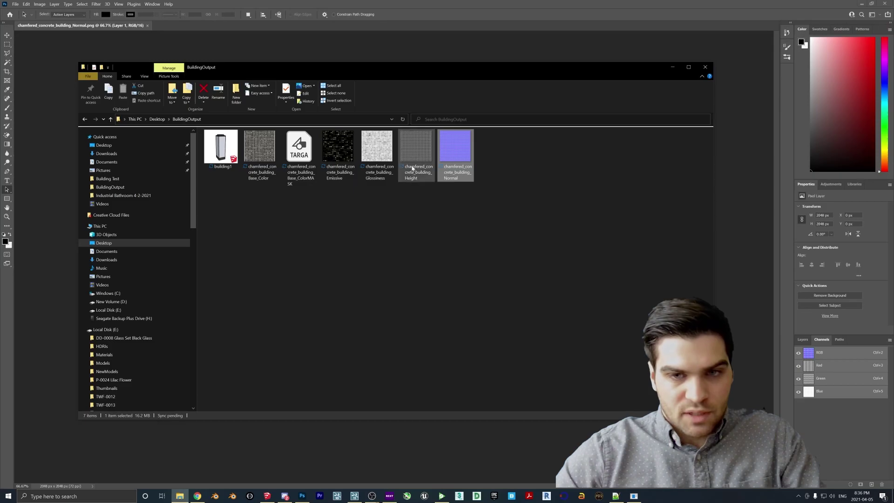
pyautogui.click(369, 156)
pyautogui.doubleClick(369, 156)
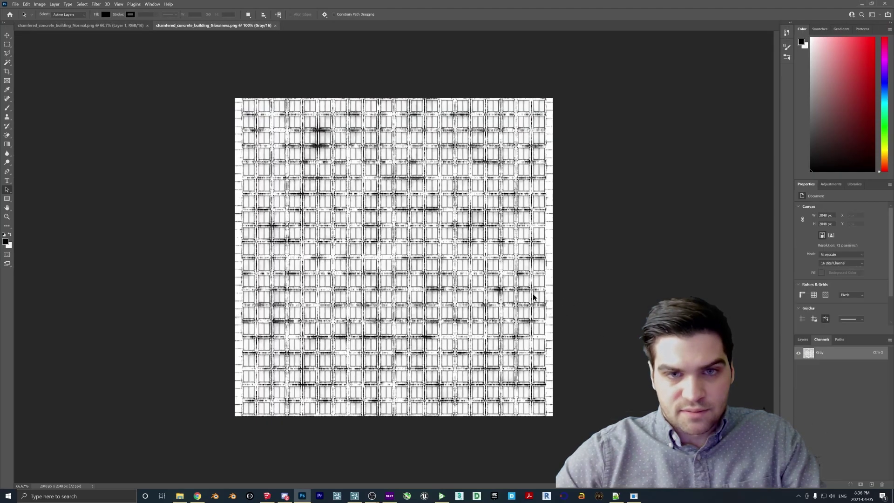
# Step: Move the whole Glossiness image into a new alpha channel of the Normal document and show it together with the RGB channels
pyautogui.hotkey('ctrl', 'a')
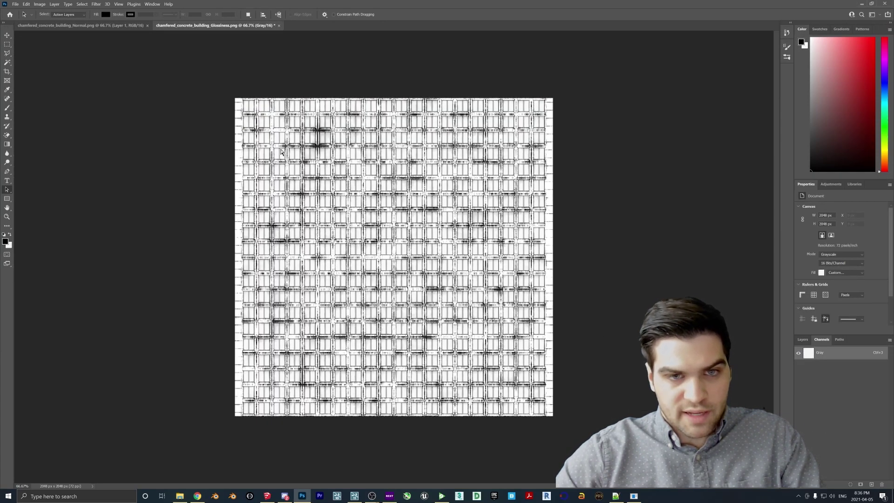
pyautogui.hotkey('ctrl', 'x')
pyautogui.click(113, 26)
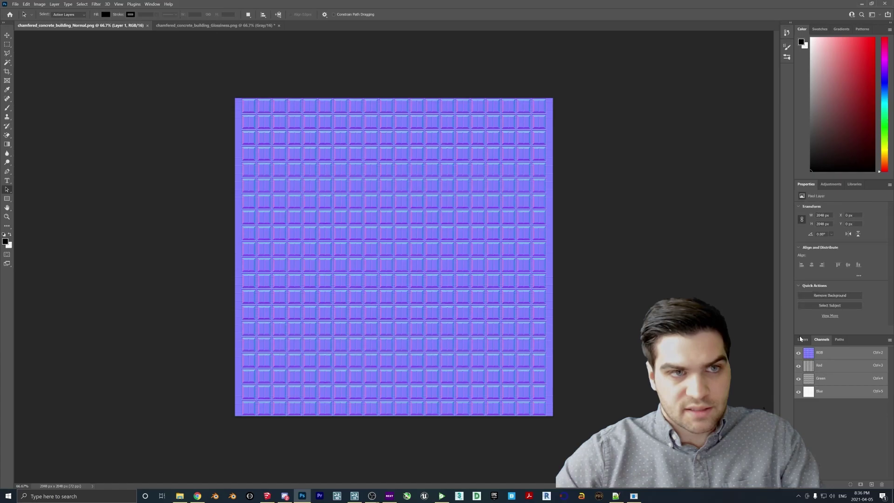
pyautogui.click(872, 485)
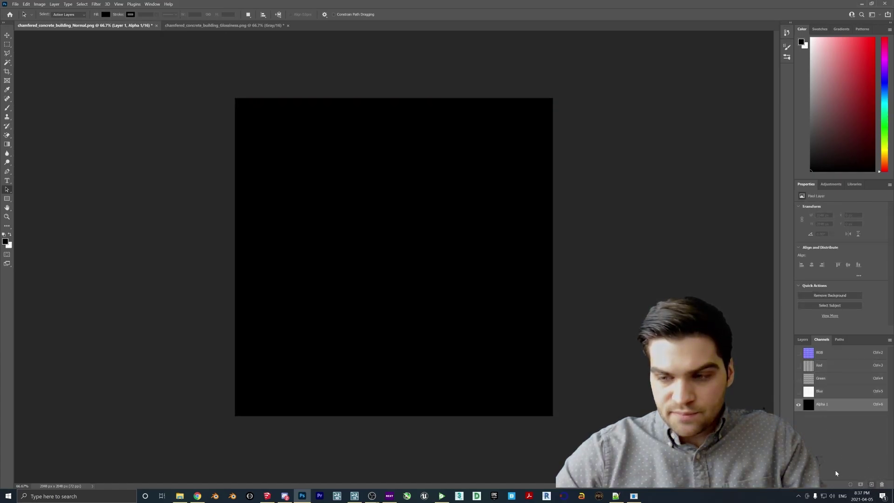
pyautogui.hotkey('ctrl', 'v')
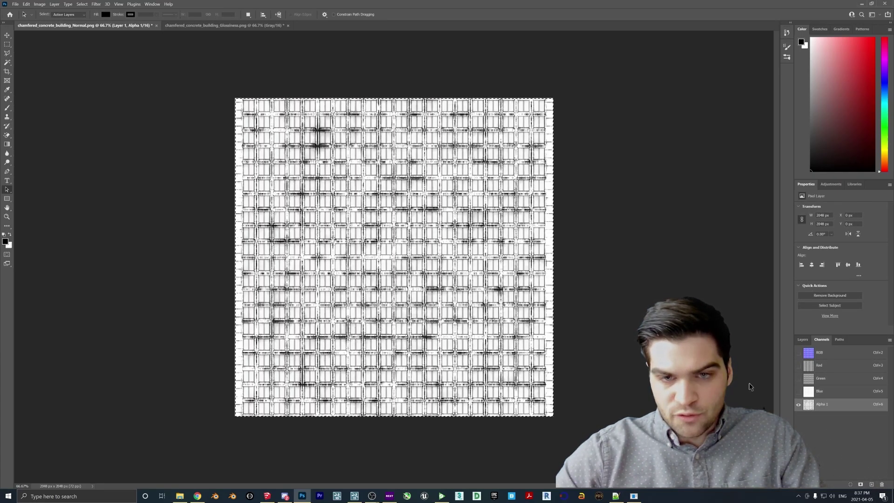
pyautogui.click(799, 353)
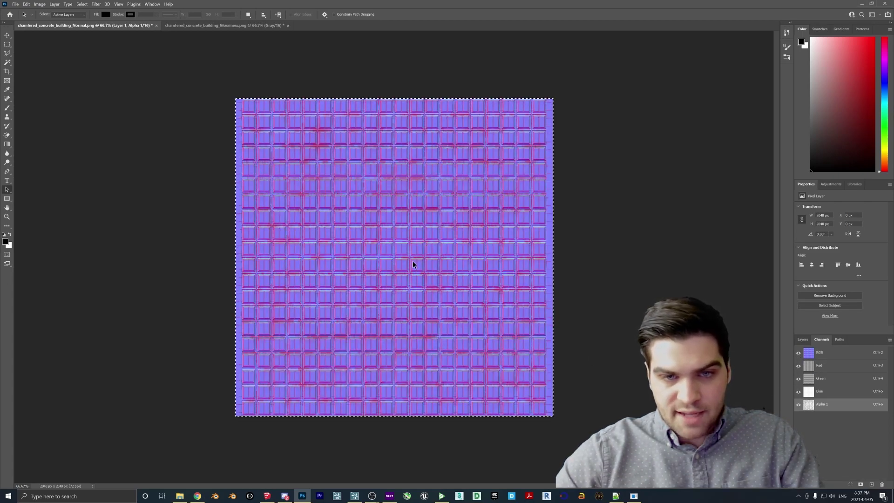
pyautogui.click(15, 3)
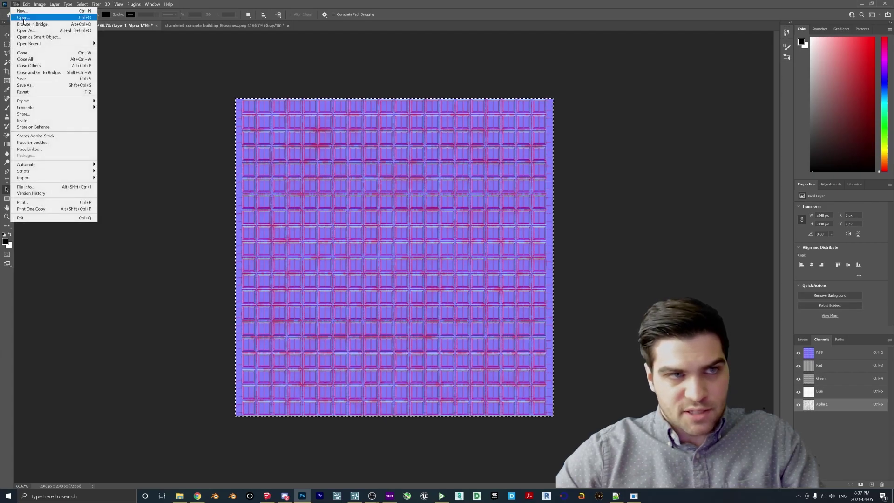
pyautogui.click(26, 85)
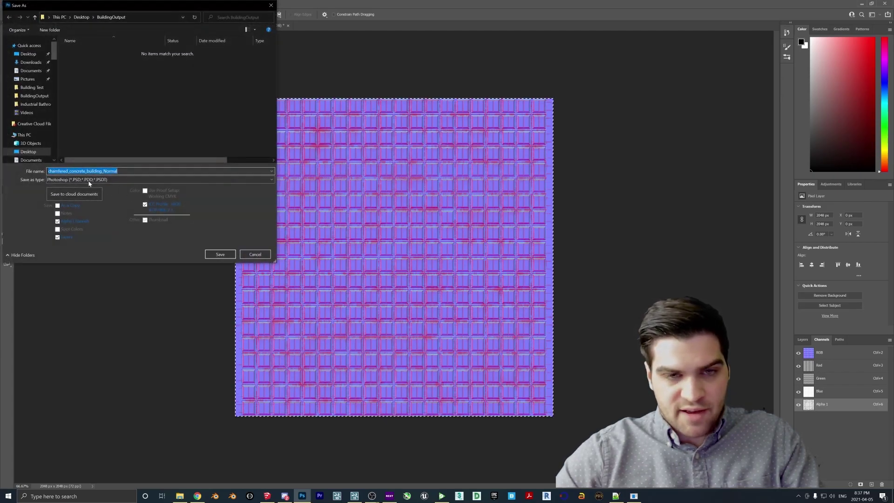
pyautogui.click(103, 179)
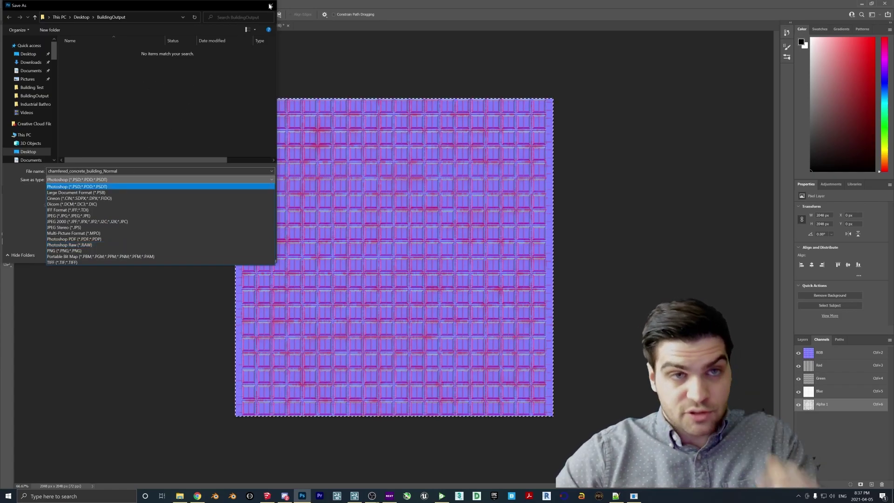
pyautogui.click(214, 2)
pyautogui.press('Escape')
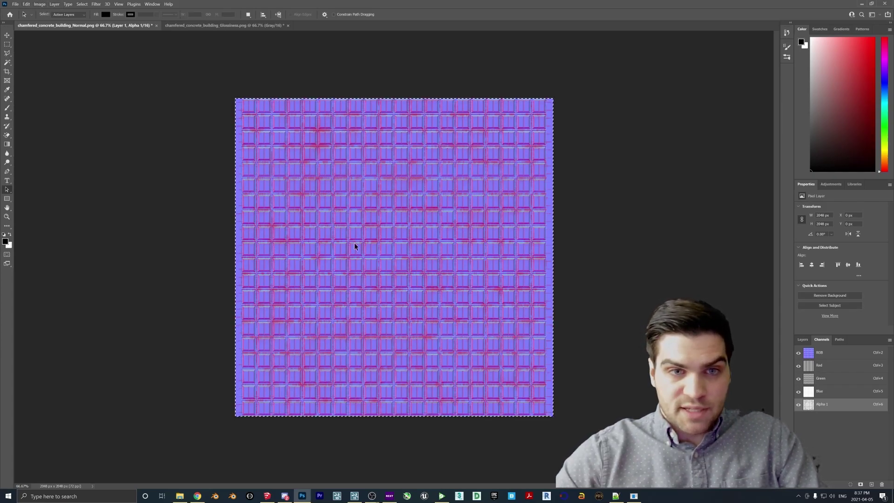
# Step: Convert the Normal document to 8 bits per channel
pyautogui.click(39, 4)
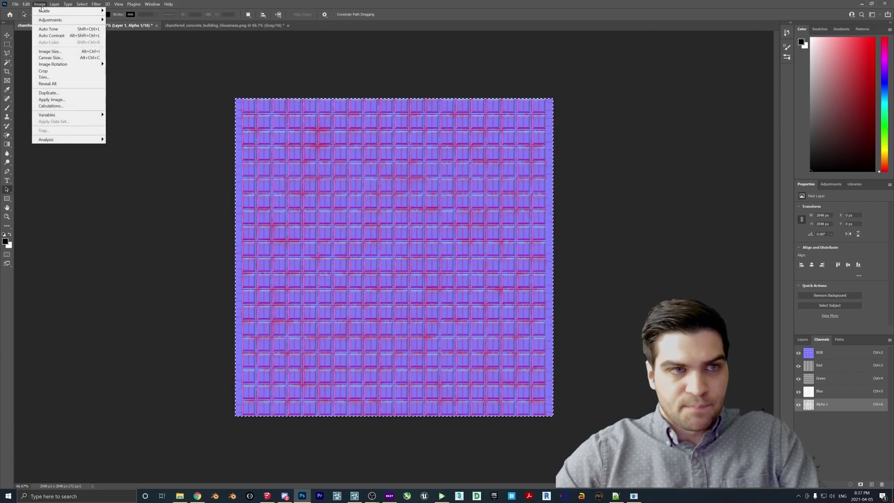
pyautogui.moveTo(52, 11)
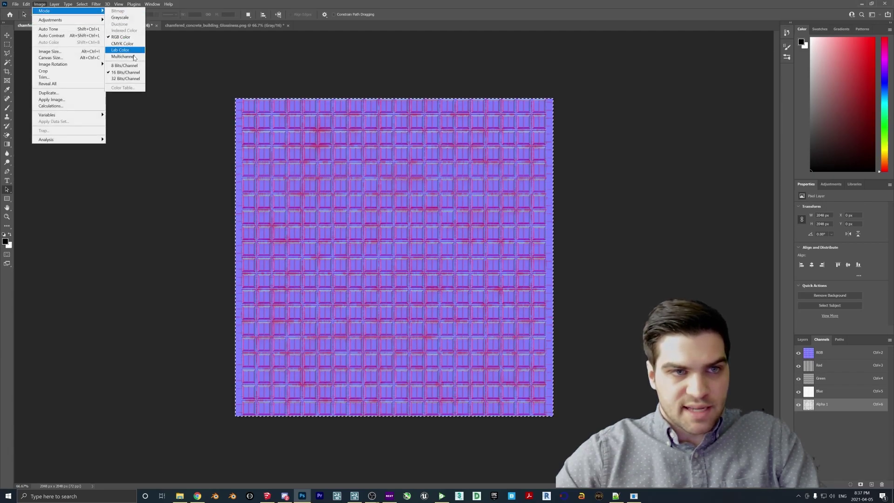
pyautogui.click(127, 66)
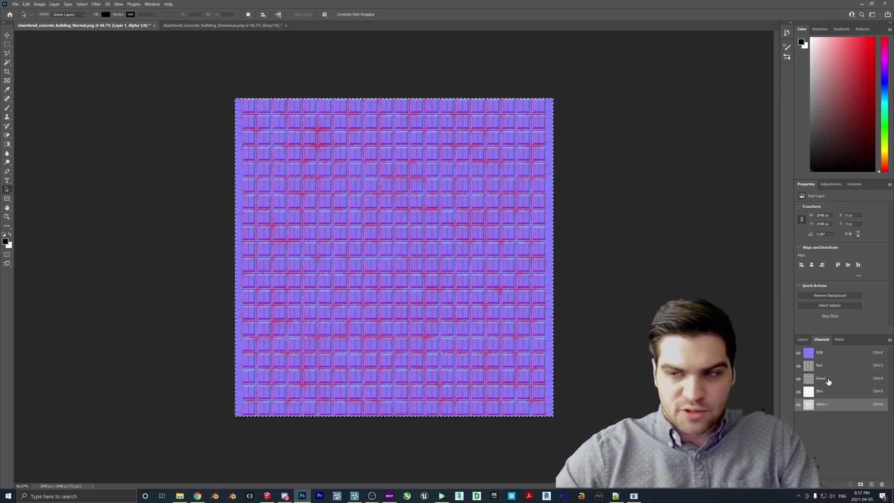
# Step: Invert only the Green channel of the normal map, toggling the inversion to compare and leaving it inverted
pyautogui.hotkey('ctrl', '4')
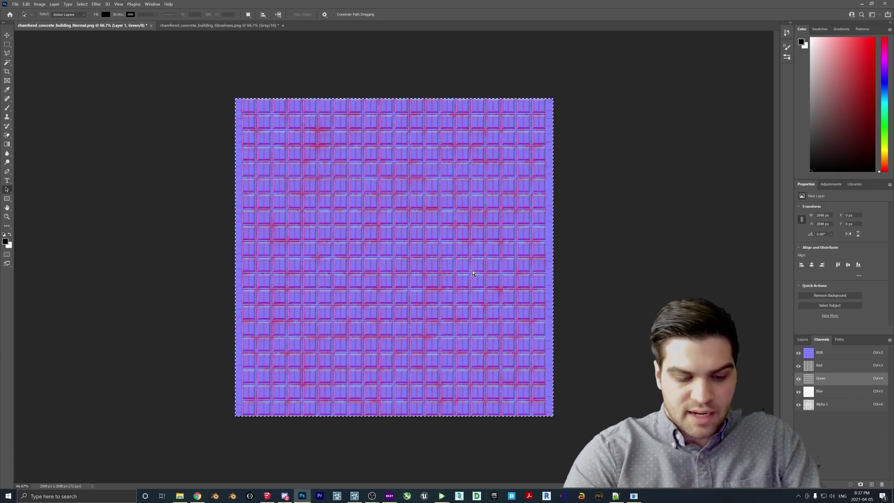
pyautogui.hotkey('ctrl', 'i')
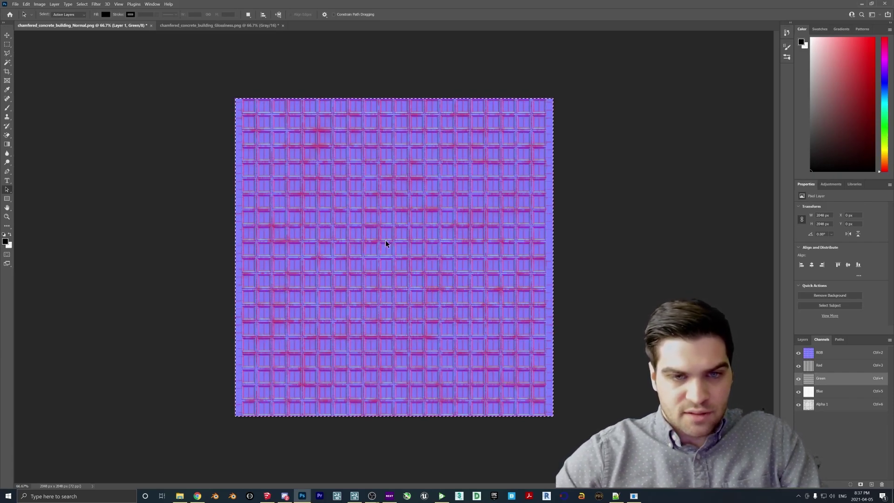
pyautogui.hotkey('ctrl', 'i')
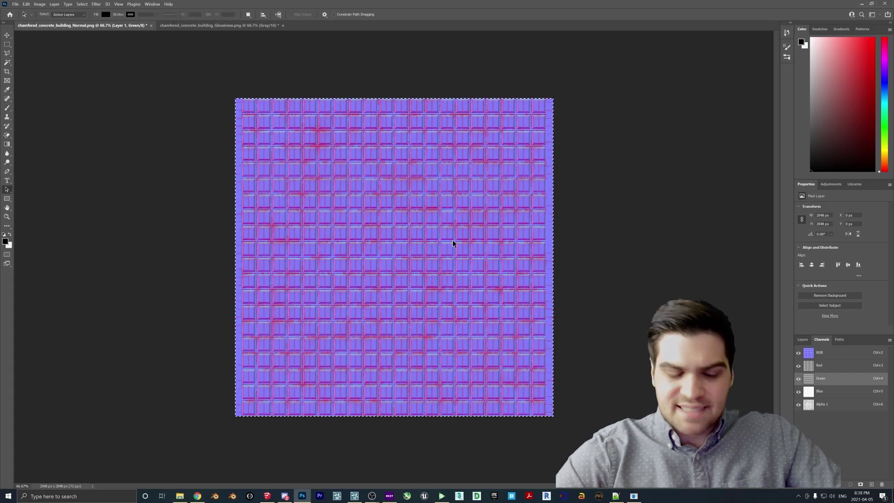
pyautogui.hotkey('ctrl', 'i')
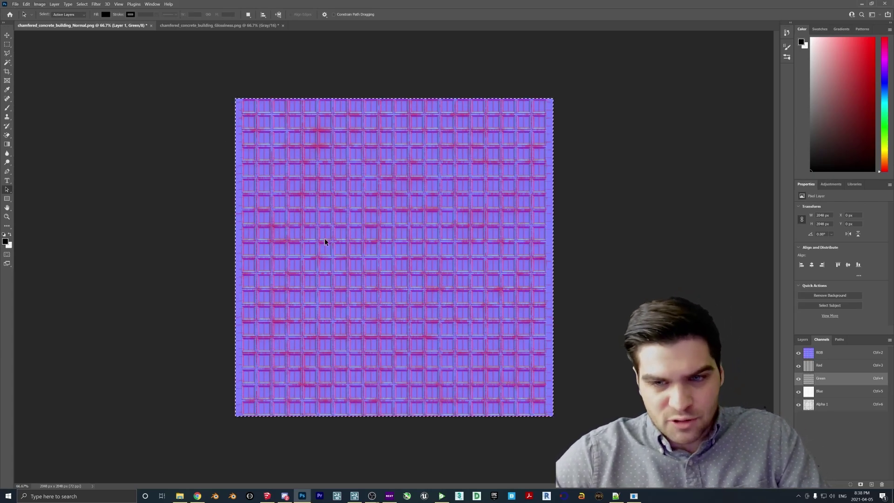
# Step: Save the normal map with its alpha channel in BuildingOutput as the Targa file chamfered_concrete_building_NormalMASK
pyautogui.click(16, 5)
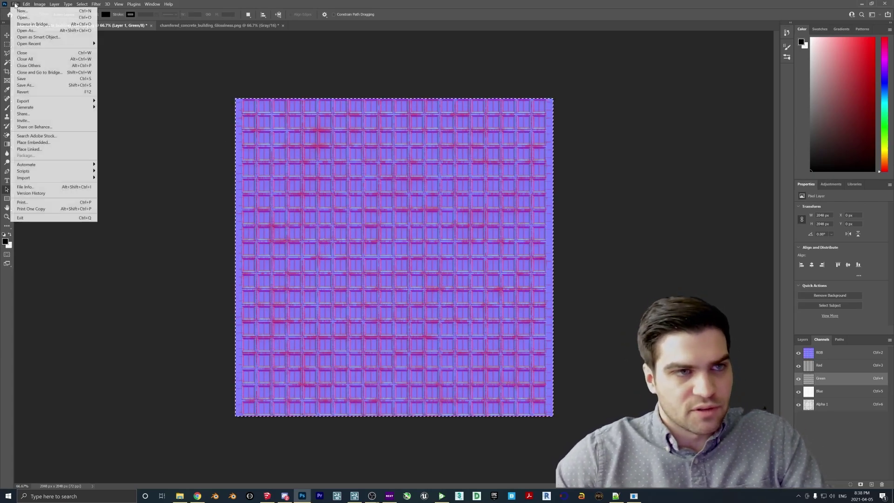
pyautogui.click(28, 85)
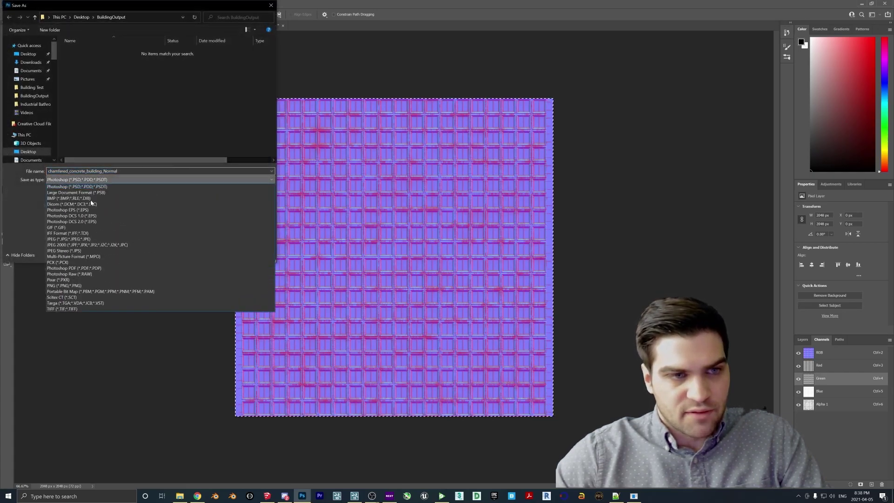
pyautogui.click(69, 303)
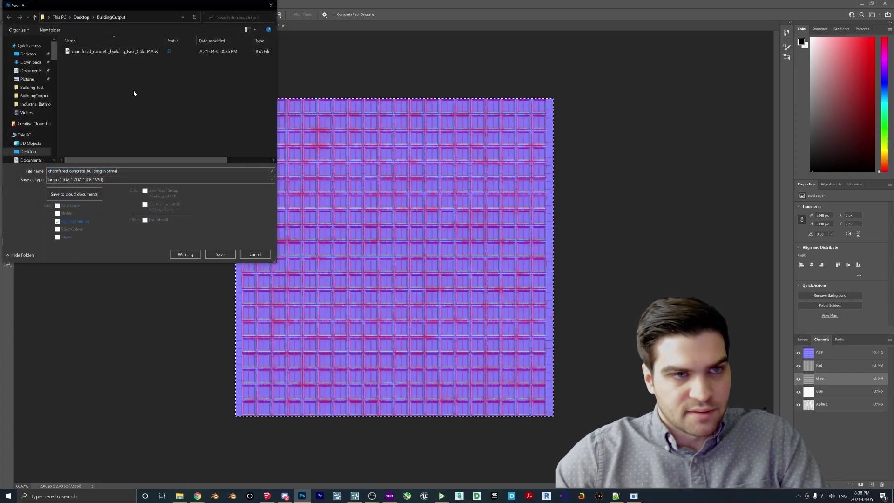
pyautogui.click(135, 171)
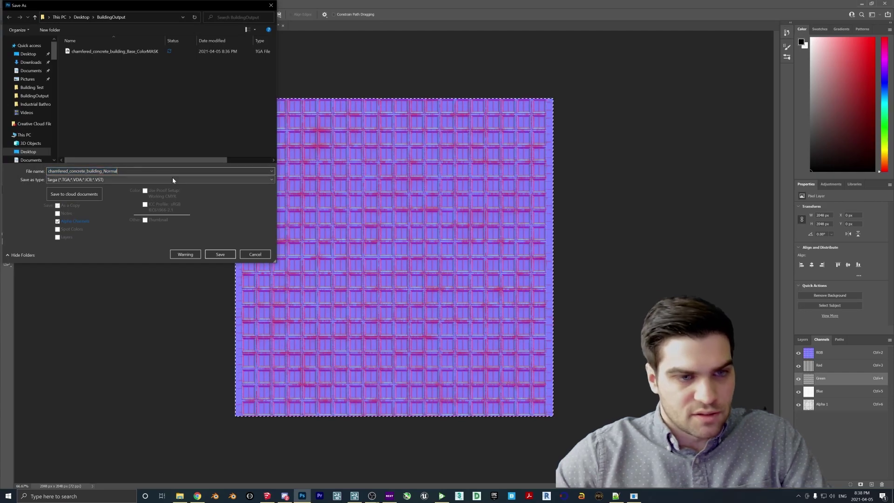
pyautogui.write('MASK')
pyautogui.press('Return')
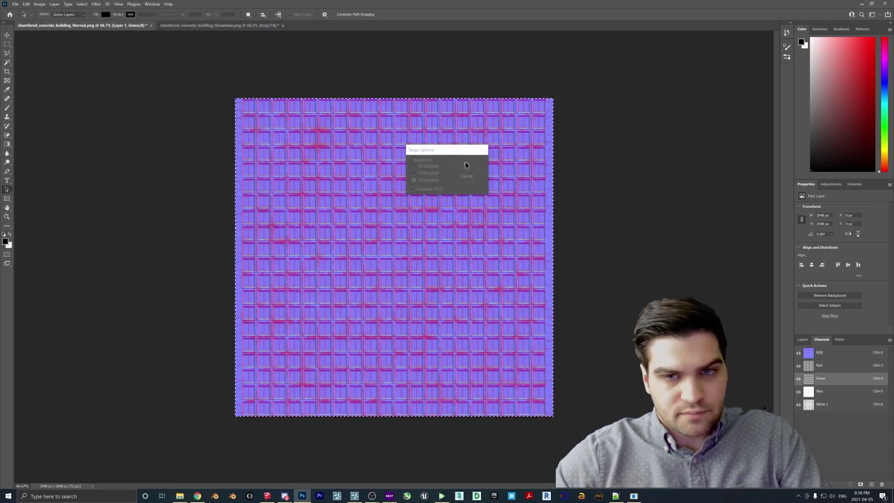
# Step: Switch to Lumion, import building1.skp from the Desktop into the Main category, and place it in the scene
pyautogui.click(354, 496)
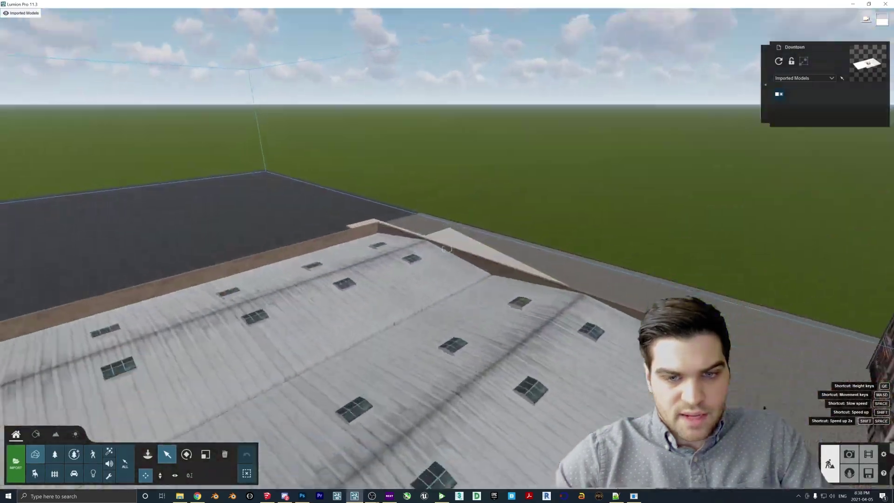
pyautogui.scroll(-5, 447, 249)
pyautogui.click(16, 461)
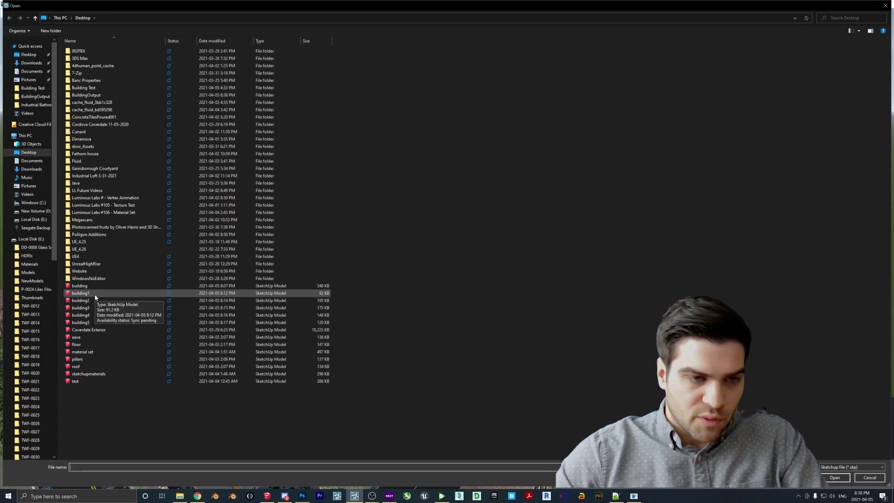
pyautogui.doubleClick(95, 297)
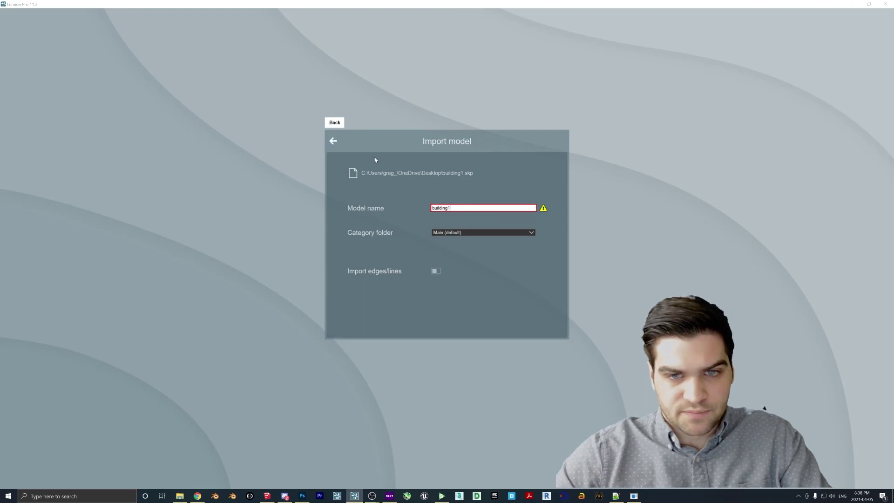
pyautogui.click(549, 317)
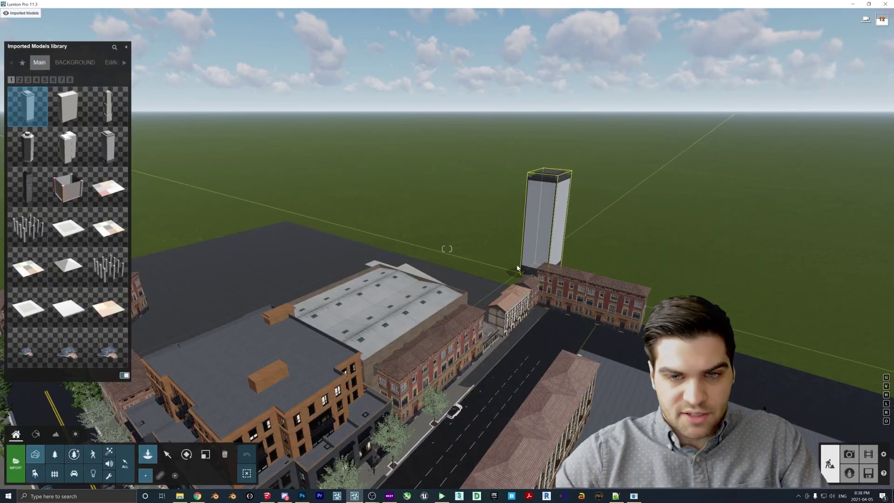
pyautogui.click(518, 272)
# Step: Import building2.skp from the Desktop into the Main category and place the tower in the scene
pyautogui.click(23, 465)
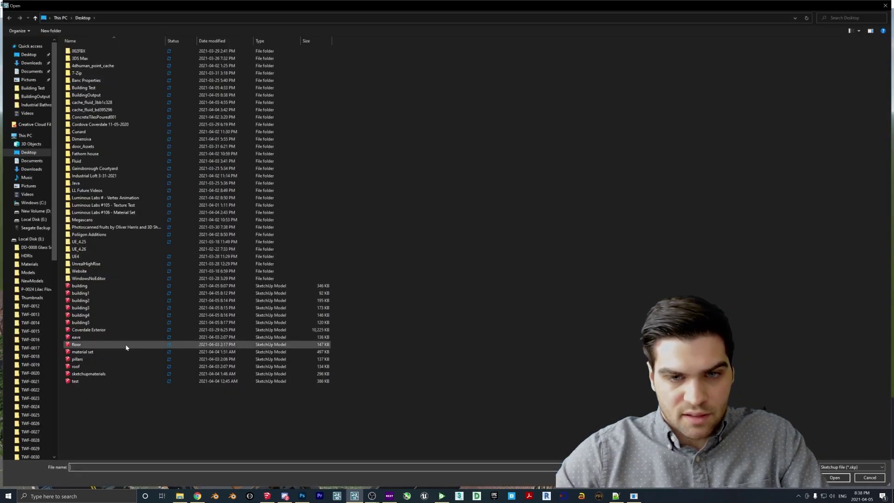
pyautogui.press('Escape')
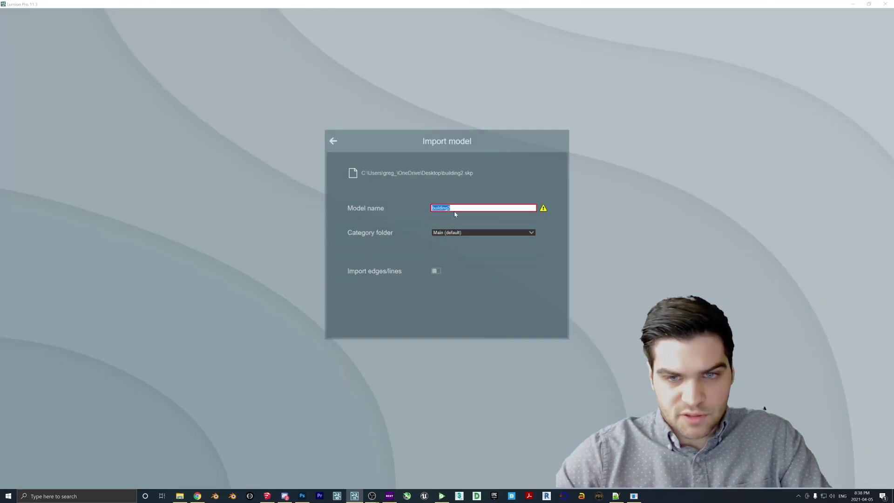
pyautogui.click(545, 318)
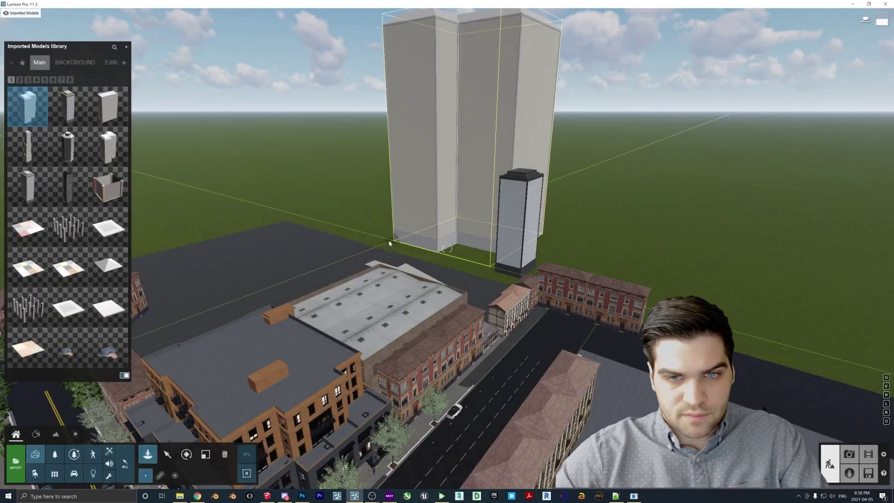
pyautogui.click(390, 243)
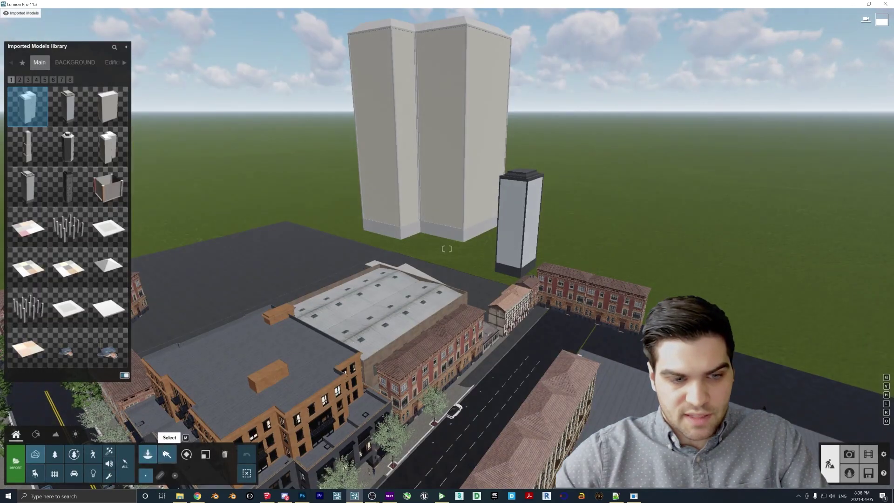
# Step: Import building3.skp as building33 and position the tower behind the row houses at the far end of the tree-lined street
pyautogui.click(166, 452)
pyautogui.click(15, 461)
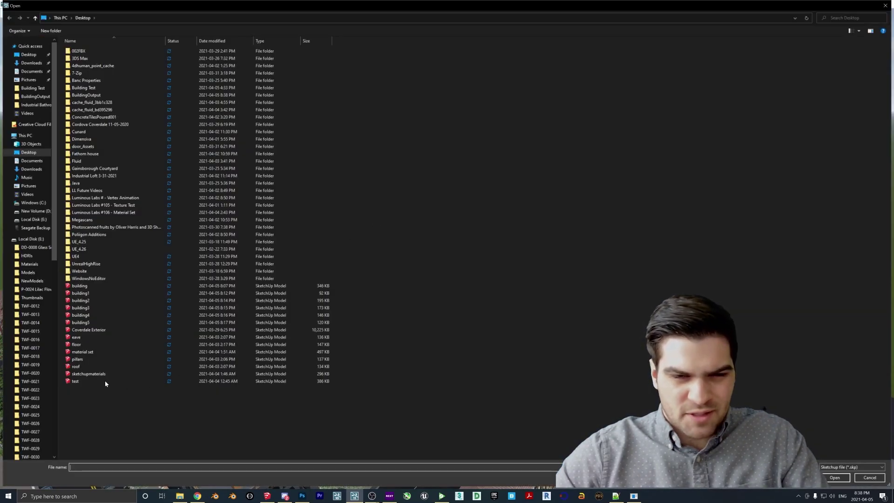
pyautogui.doubleClick(80, 308)
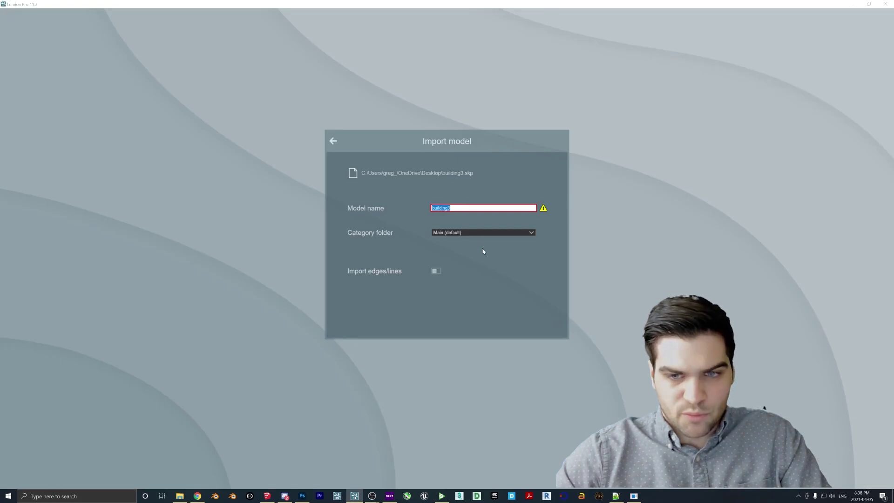
pyautogui.click(547, 317)
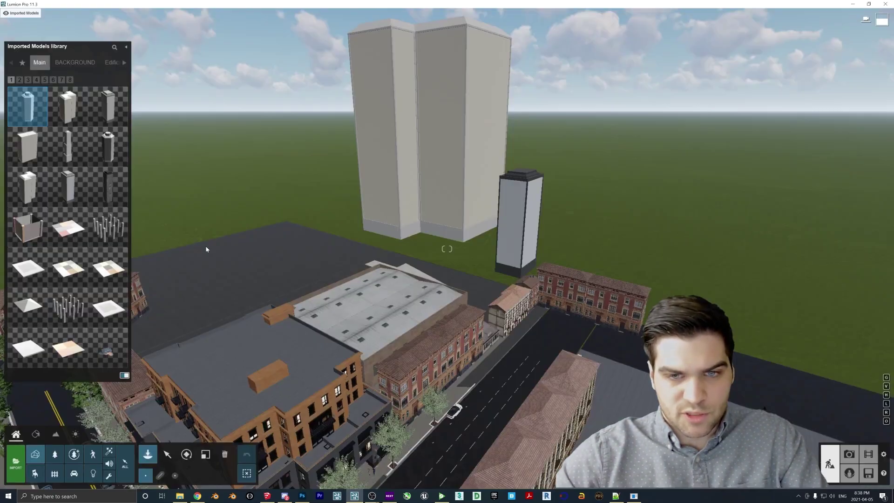
pyautogui.click(191, 233)
pyautogui.moveTo(191, 232); pyautogui.dragTo(289, 249, button='right')
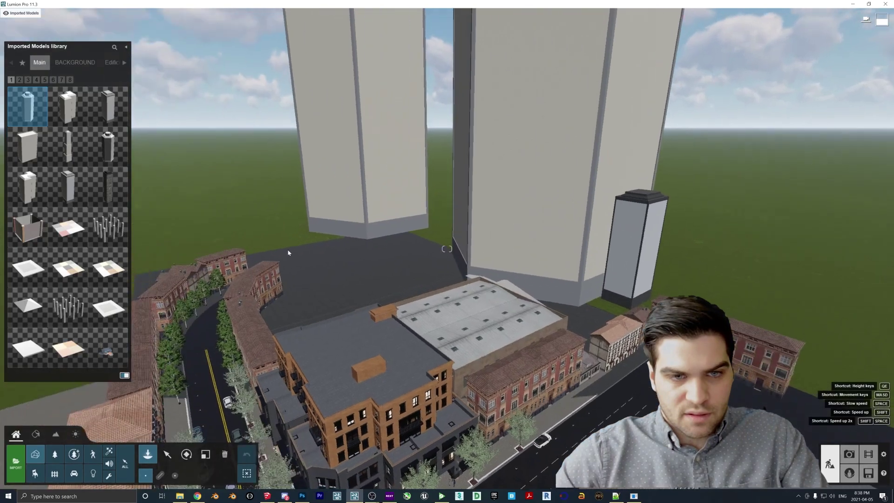
pyautogui.click(167, 455)
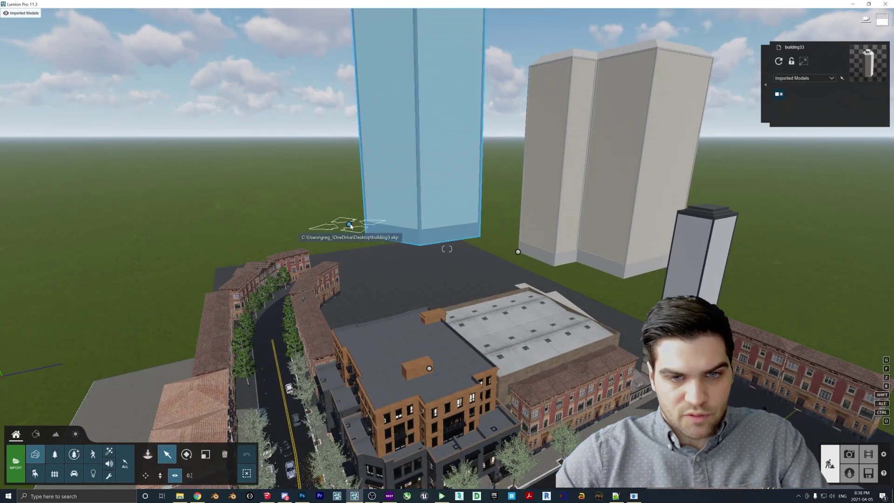
pyautogui.moveTo(359, 235); pyautogui.dragTo(252, 236)
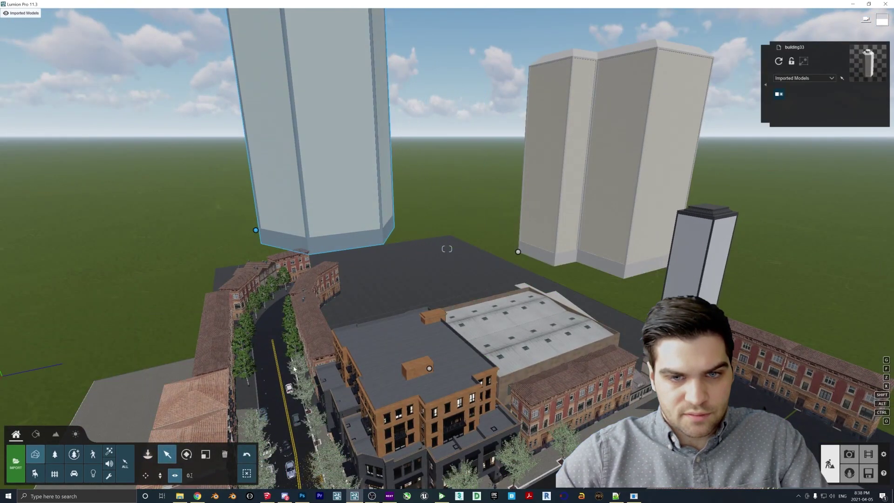
# Step: Import building4.skp as building43 into the Main category and place the stepped tower between the two large background towers
pyautogui.click(16, 467)
pyautogui.doubleClick(81, 312)
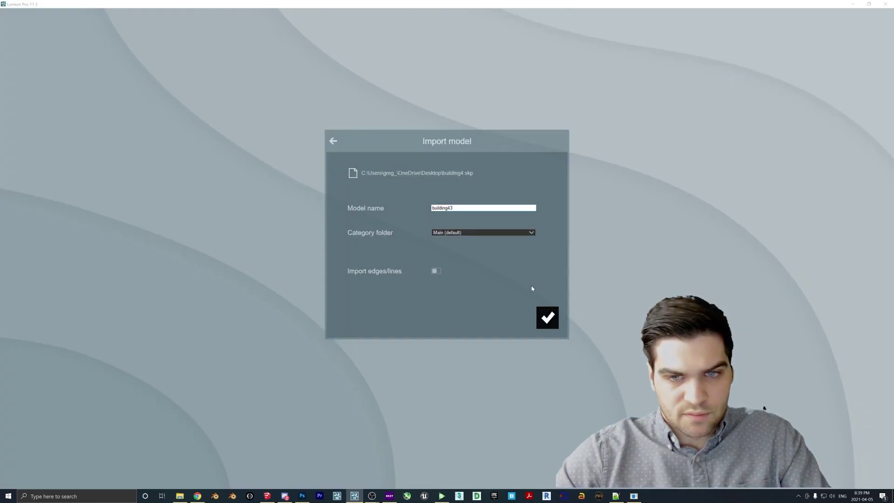
pyautogui.click(547, 317)
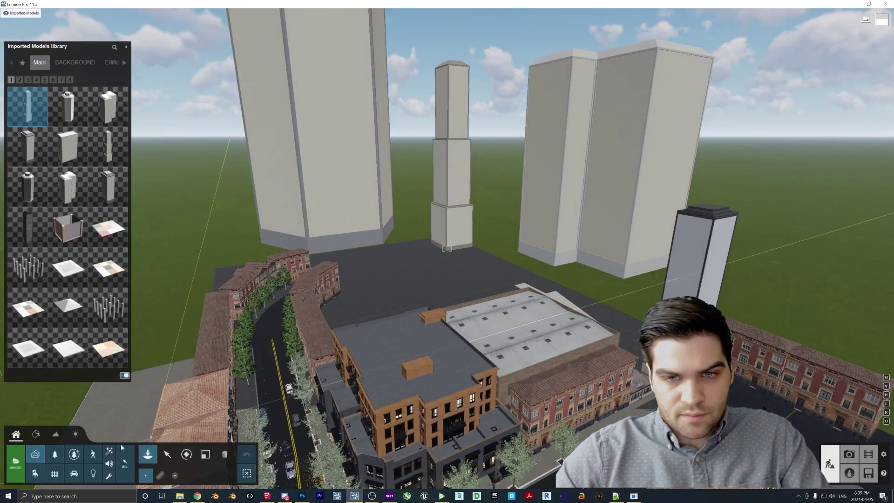
# Step: Import building5.skp from the Desktop into the Main category under the model name building53
pyautogui.click(16, 462)
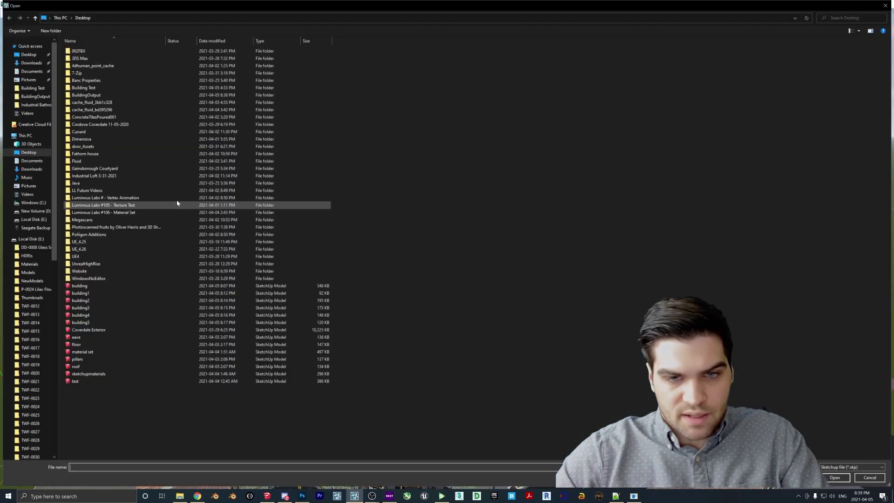
pyautogui.doubleClick(83, 323)
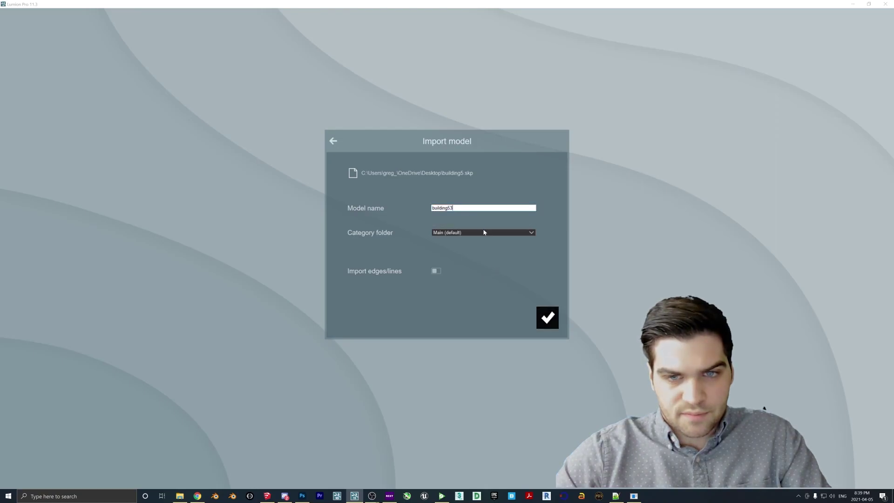
pyautogui.click(548, 321)
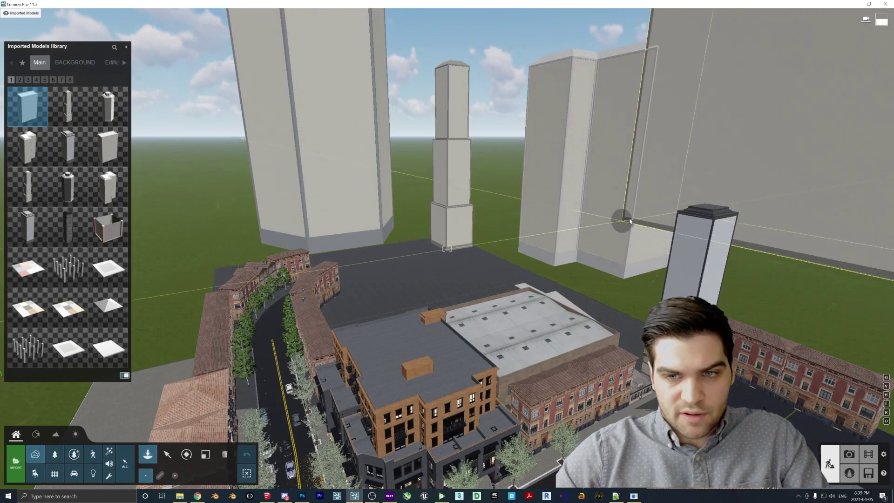
# Step: Place the imported wide slab building behind the street blocks and enlarge the small dark-framed tower to high-rise size
pyautogui.click(749, 275)
pyautogui.moveTo(626, 277); pyautogui.dragTo(645, 262, button='right')
pyautogui.click(166, 458)
pyautogui.click(205, 454)
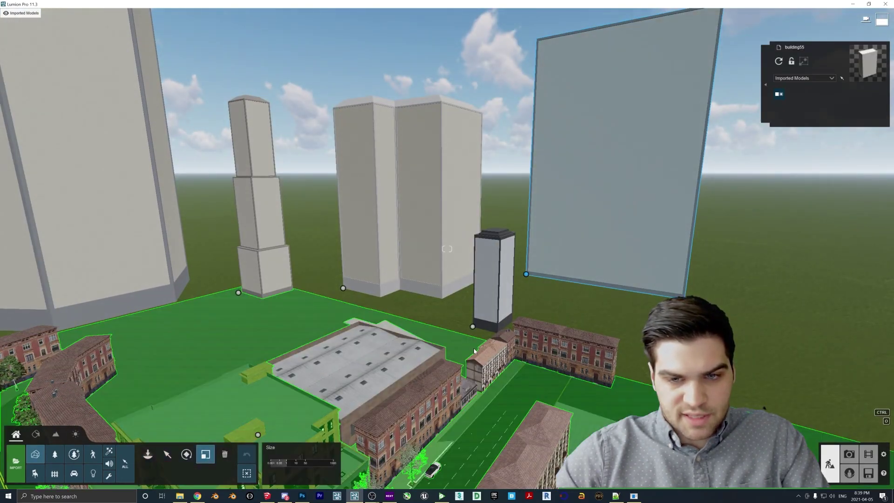
pyautogui.moveTo(473, 326); pyautogui.dragTo(482, 293)
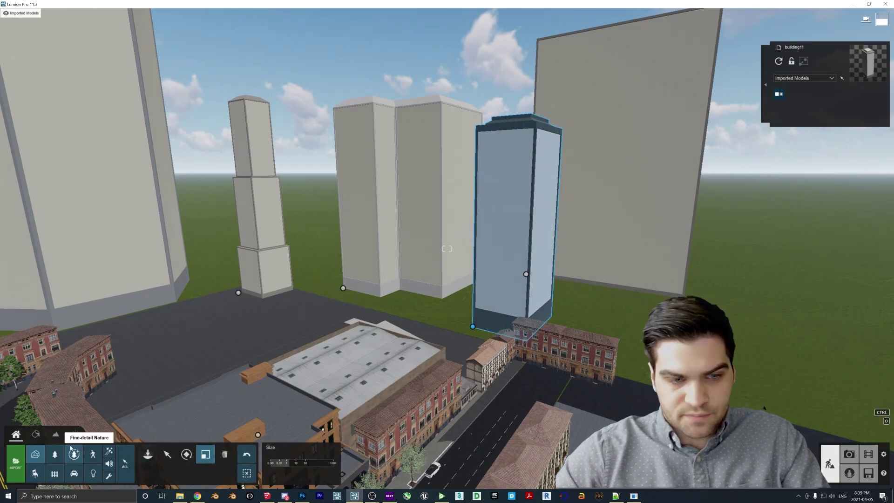
# Step: Give the dark-framed tower's wall surface a Standard material with chamfered_concrete_building_Base_ColorMASK from the Building Test folder as colour map
pyautogui.click(35, 434)
pyautogui.moveTo(296, 326); pyautogui.dragTo(409, 304, button='right')
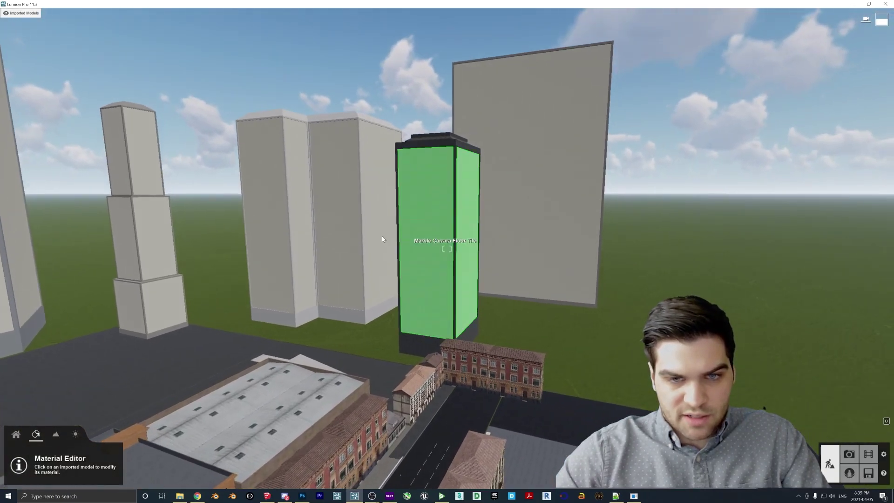
pyautogui.moveTo(298, 205); pyautogui.dragTo(160, 188, button='right')
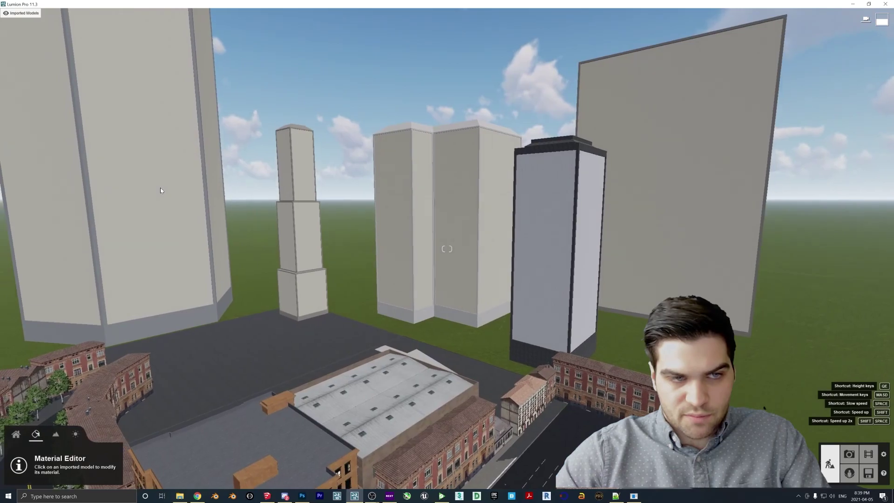
pyautogui.click(542, 208)
pyautogui.click(541, 207)
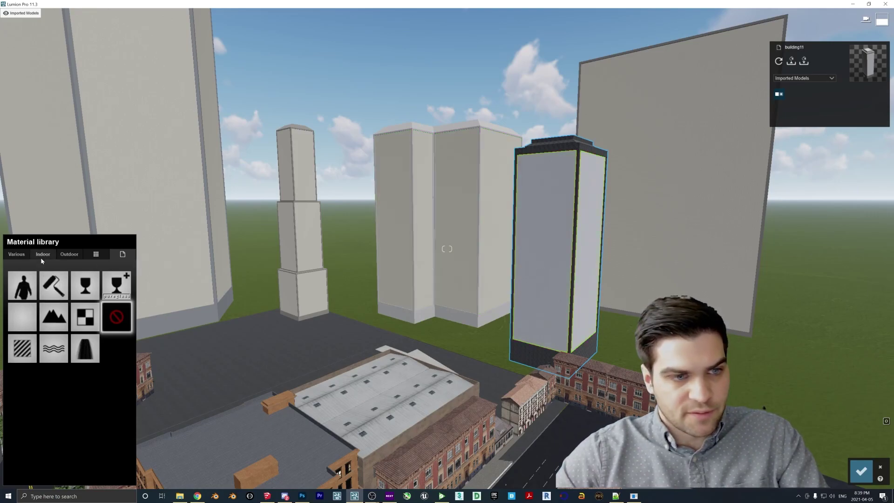
pyautogui.click(23, 348)
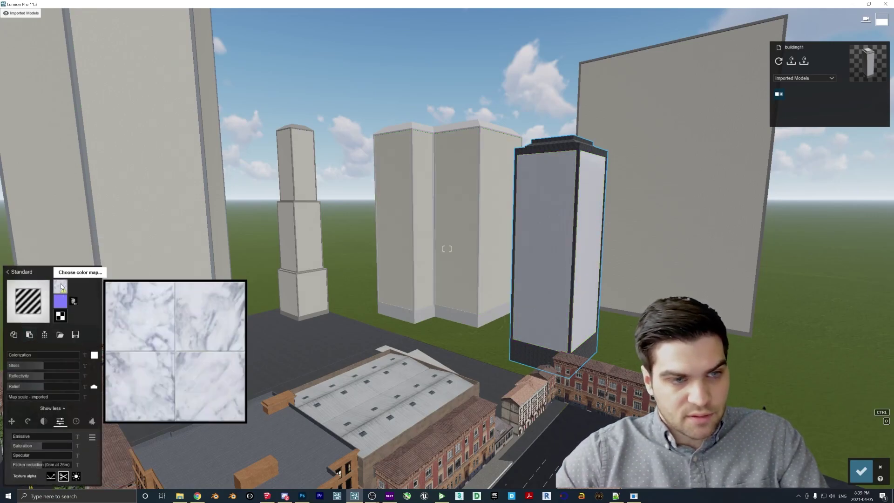
pyautogui.click(60, 285)
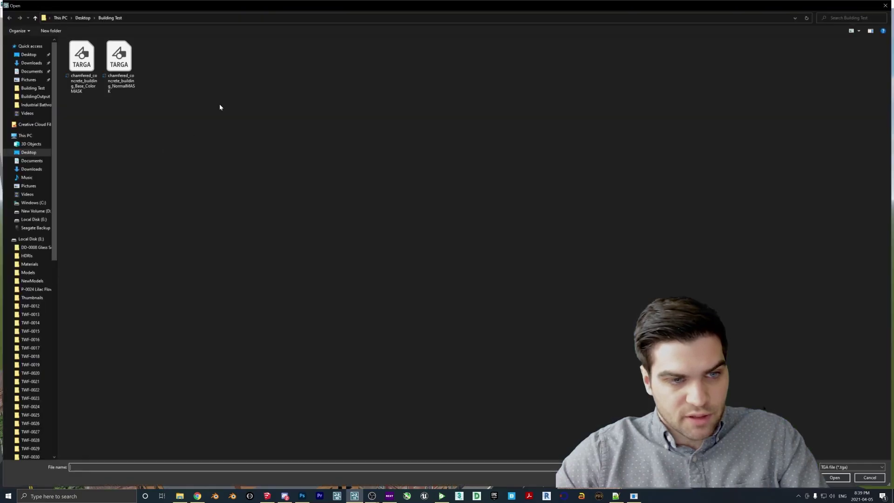
pyautogui.doubleClick(88, 72)
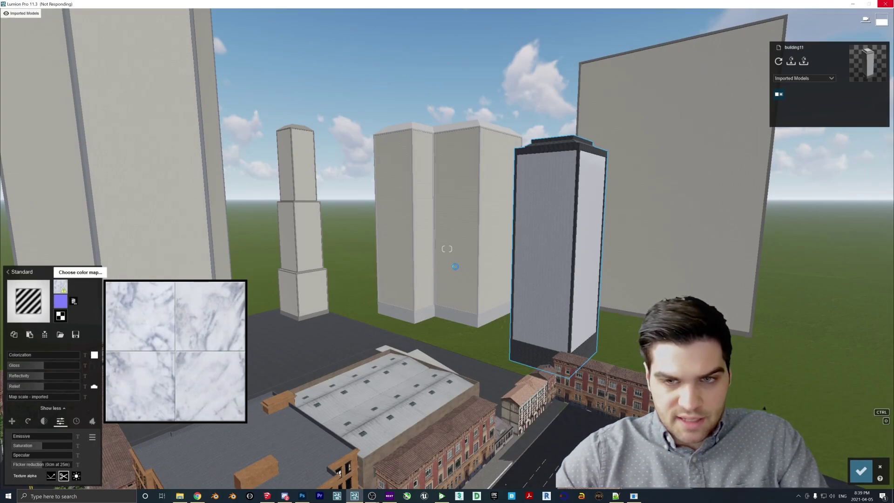
# Step: Increase the facade texture's map scale to fit the tower and set its texture alpha to mask emissiveness
pyautogui.moveTo(458, 266); pyautogui.dragTo(573, 194, button='right')
pyautogui.press('w')
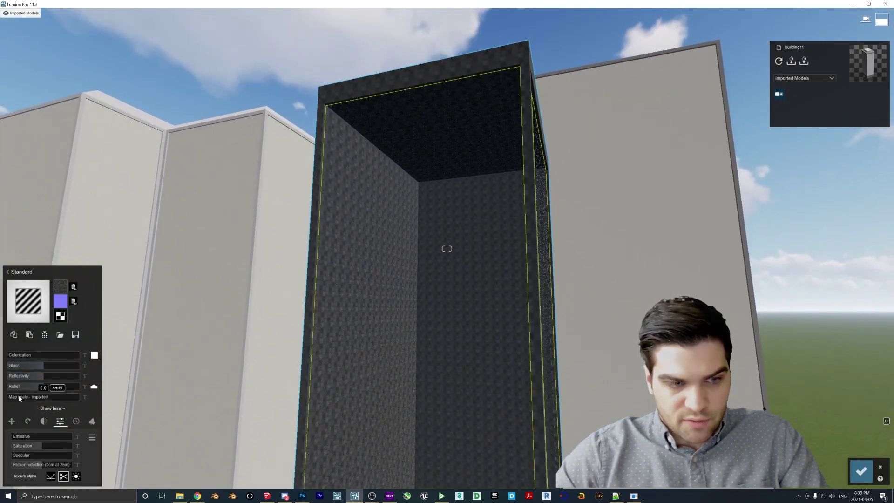
pyautogui.moveTo(19, 397); pyautogui.dragTo(30, 397)
pyautogui.moveTo(412, 279); pyautogui.dragTo(499, 354, button='right')
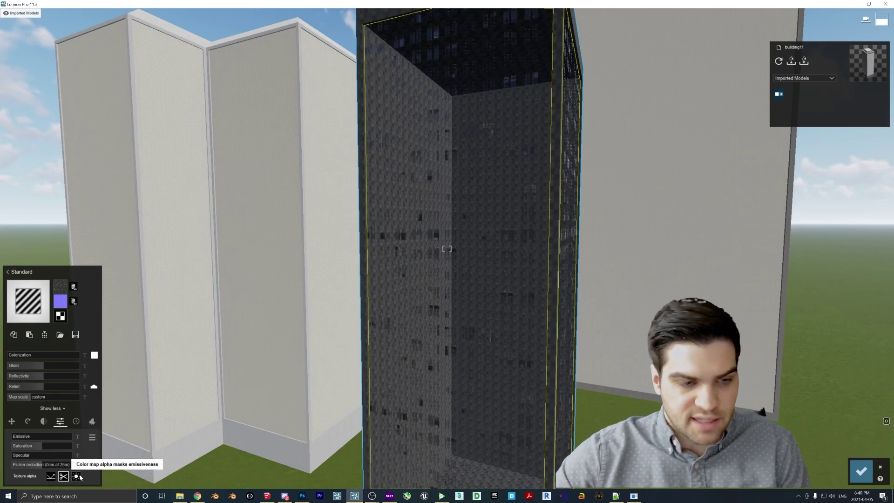
pyautogui.press('s')
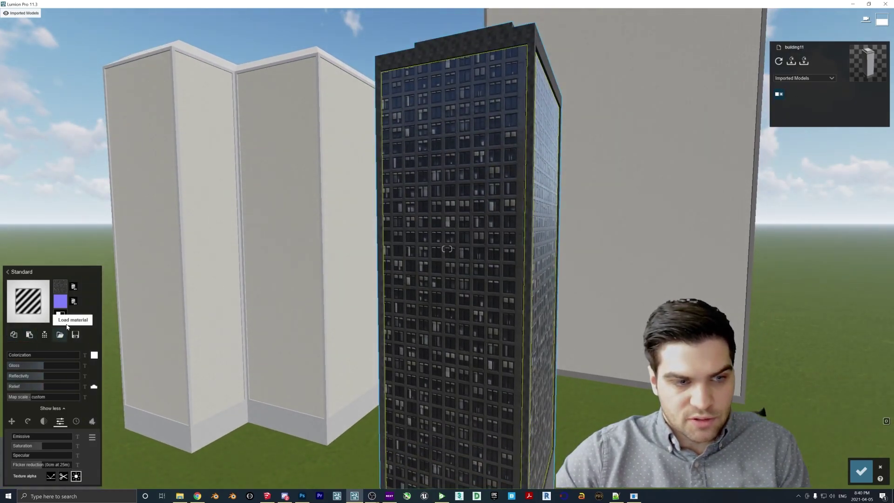
# Step: Load chamfered_concrete_building_NormalMASK as the facade's normal map and inspect the tower up close
pyautogui.click(61, 301)
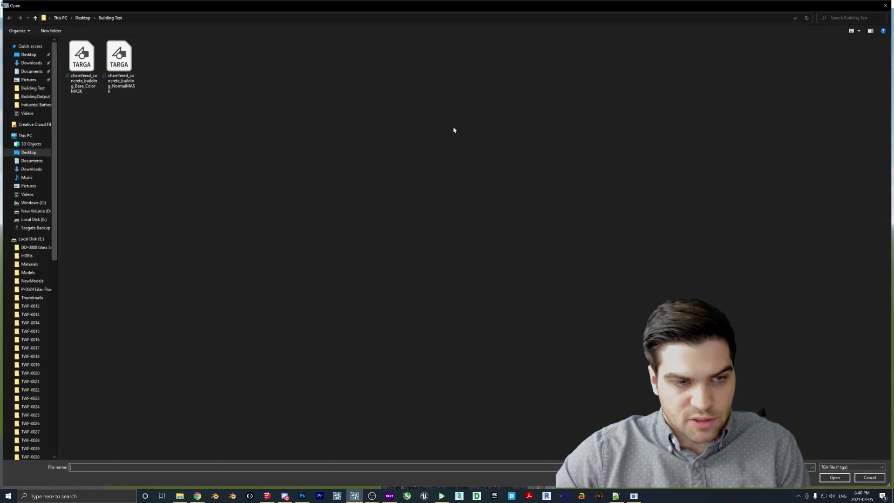
pyautogui.doubleClick(119, 71)
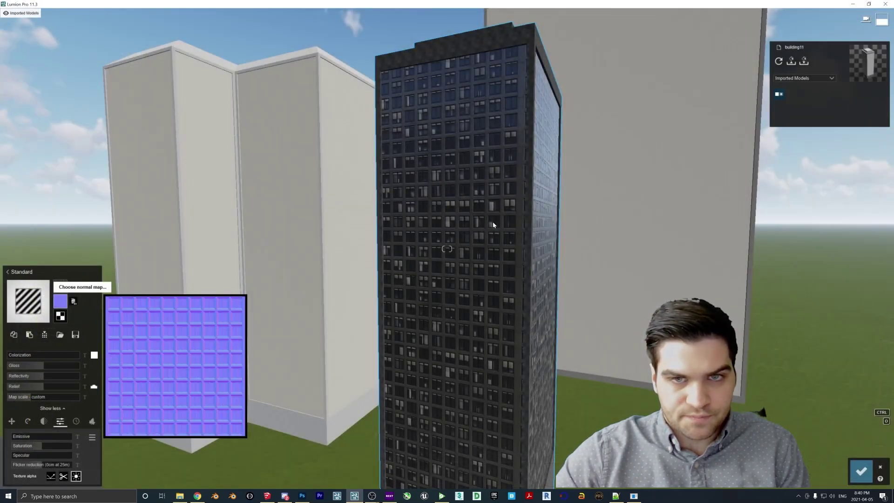
pyautogui.moveTo(488, 225); pyautogui.dragTo(517, 210, button='right')
pyautogui.press('w')
pyautogui.press('s')
pyautogui.moveTo(447, 248); pyautogui.dragTo(481, 232, button='right')
pyautogui.press('w')
pyautogui.press('s')
pyautogui.moveTo(464, 267); pyautogui.dragTo(461, 270, button='right')
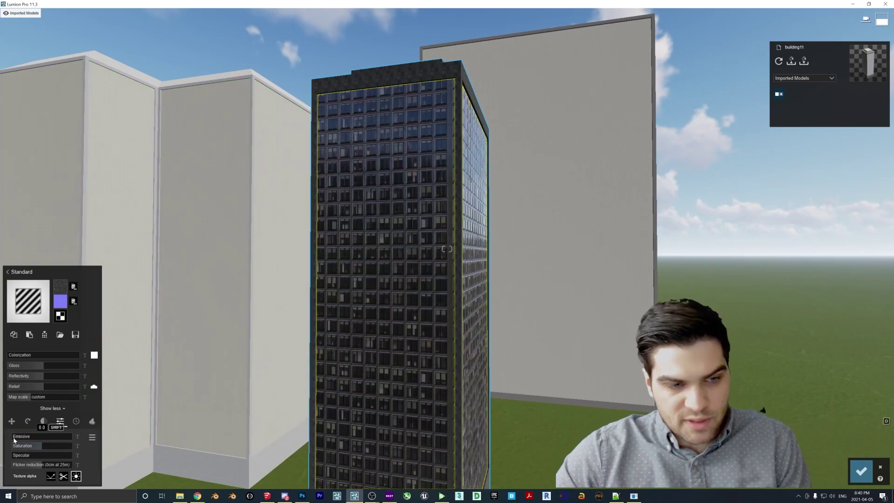
# Step: Raise the emissive value of the facade material so that the tower's windows glow
pyautogui.moveTo(22, 440); pyautogui.dragTo(28, 441)
pyautogui.press('s')
pyautogui.moveTo(609, 267); pyautogui.dragTo(471, 343, button='right')
# Step: Apply the outdoor Concrete 001 1024 material to the textured tower's frame, roof and base
pyautogui.click(463, 111)
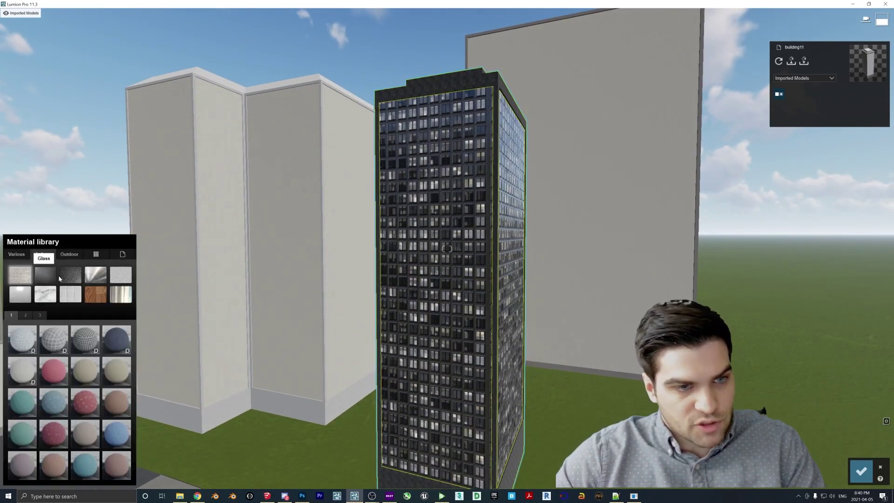
pyautogui.click(65, 254)
pyautogui.click(40, 275)
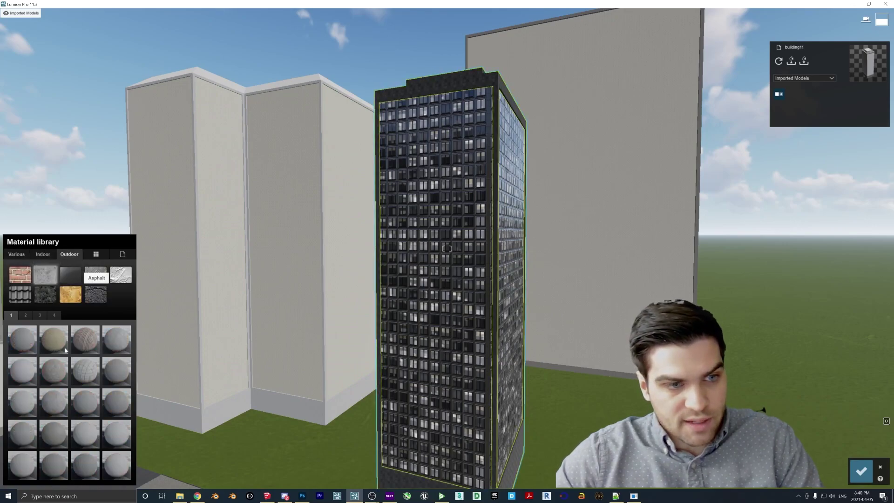
pyautogui.click(14, 342)
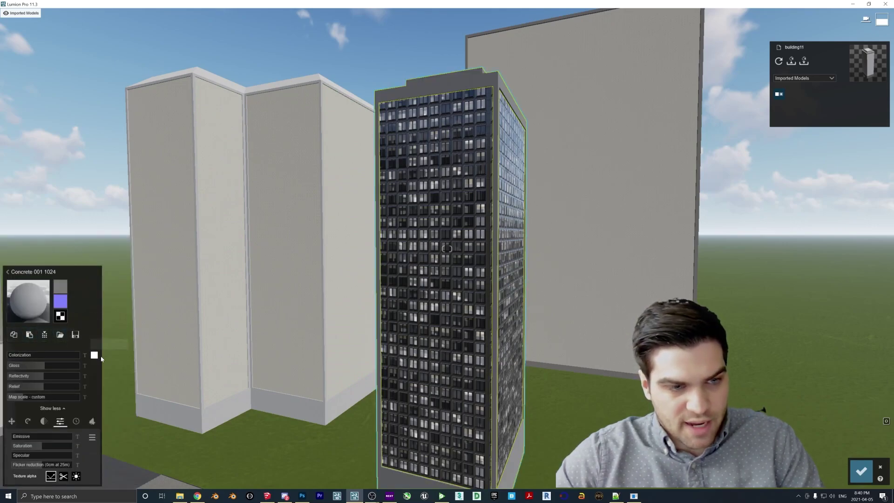
# Step: Colorize the tower's concrete trim black at about 0.5 and save the material changes
pyautogui.click(97, 357)
pyautogui.click(110, 404)
pyautogui.click(45, 357)
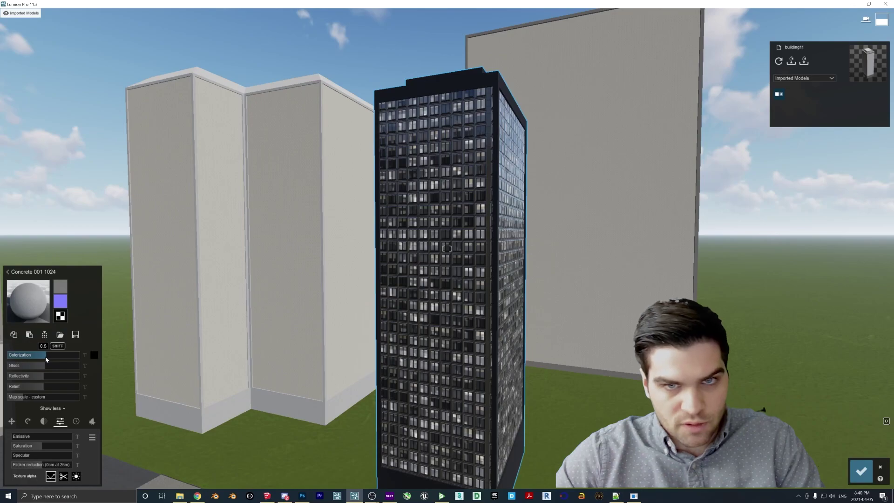
pyautogui.moveTo(44, 356); pyautogui.dragTo(44, 356)
pyautogui.moveTo(248, 275); pyautogui.dragTo(268, 303, button='right')
pyautogui.press('s')
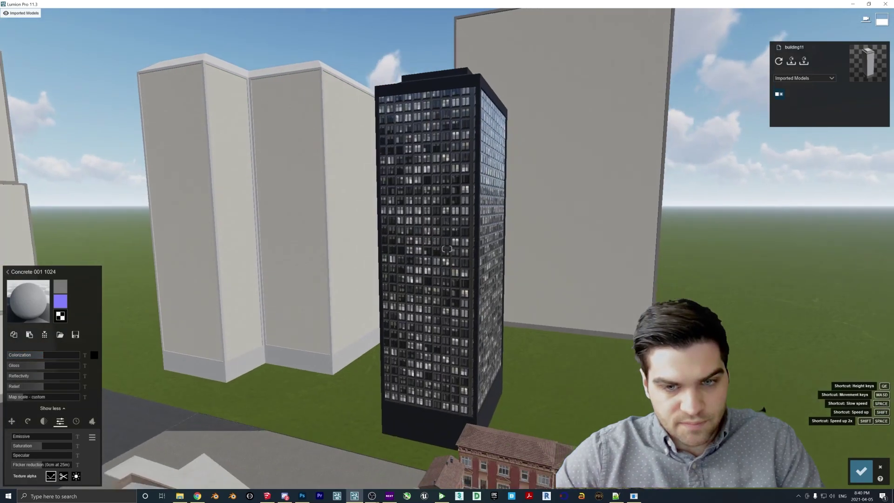
pyautogui.press('s')
pyautogui.click(861, 471)
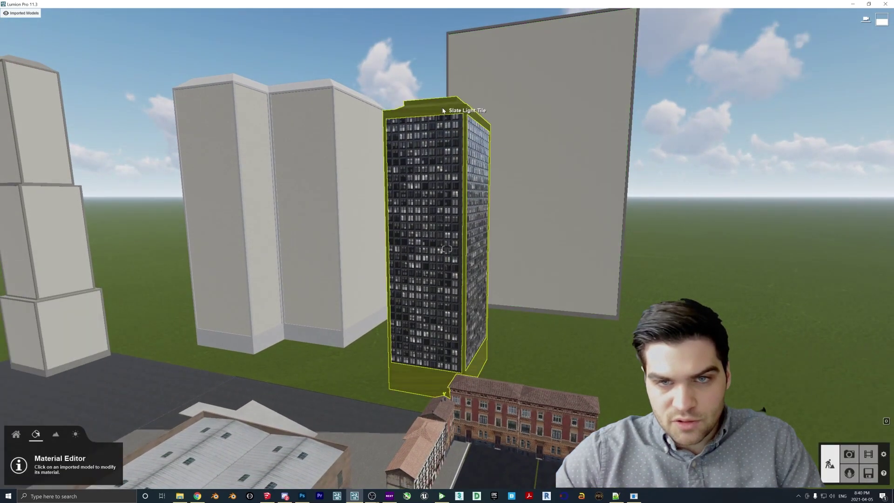
# Step: Copy the black concrete trim material onto the trim of the wide slab building and of the folded tower (Building2Siding)
pyautogui.click(14, 334)
pyautogui.click(463, 29)
pyautogui.click(49, 334)
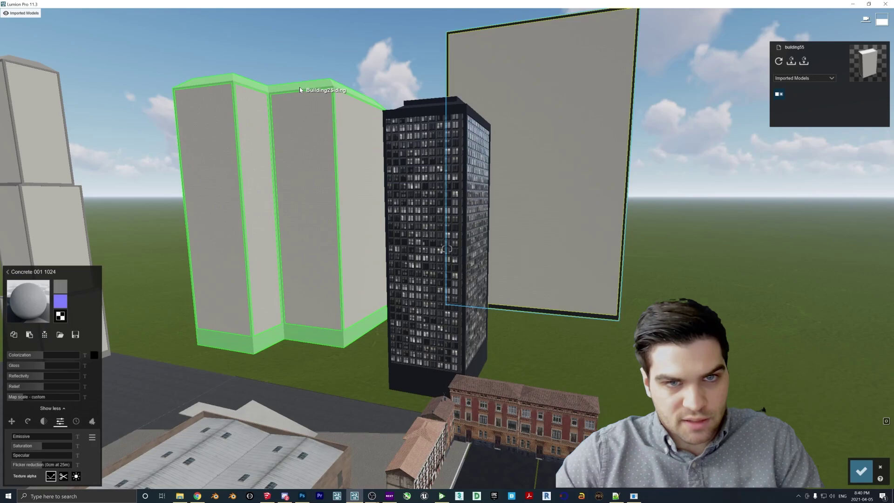
pyautogui.click(300, 88)
pyautogui.click(27, 349)
pyautogui.click(31, 335)
# Step: Paste the black concrete material onto the trim of the stepped tower and of the tallest tower
pyautogui.moveTo(337, 264); pyautogui.dragTo(598, 219, button='right')
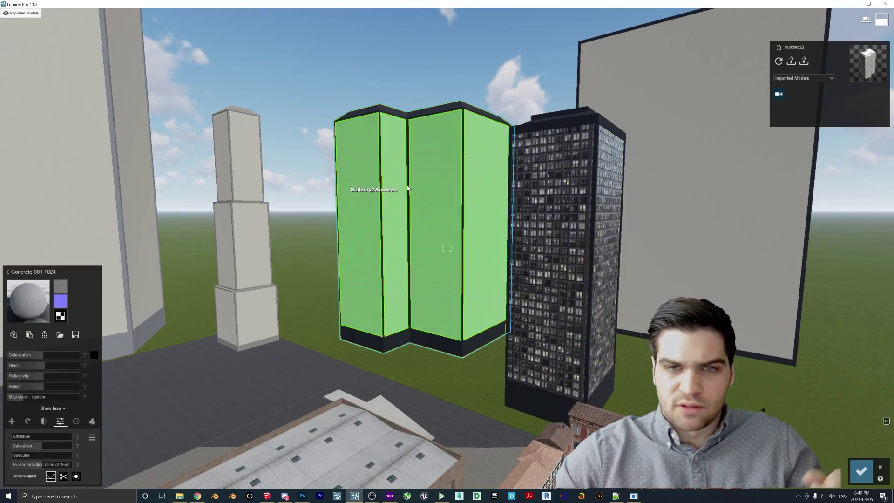
pyautogui.click(232, 171)
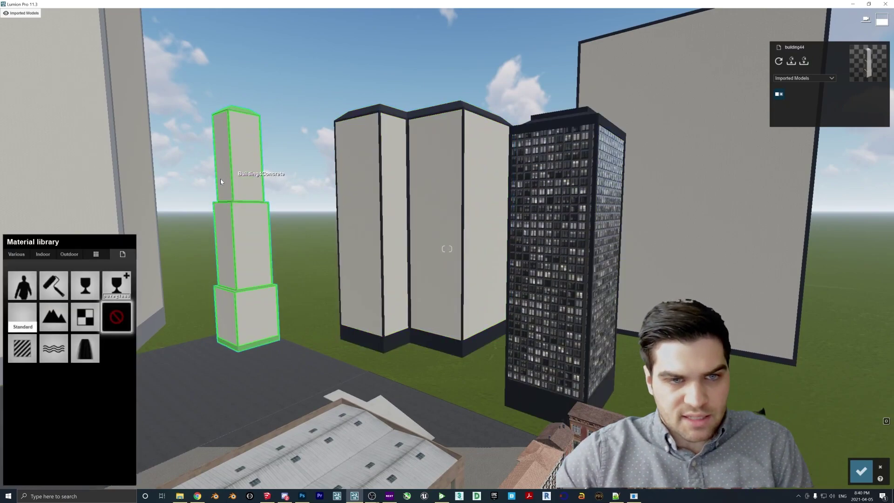
pyautogui.click(29, 357)
pyautogui.click(30, 335)
pyautogui.moveTo(457, 260); pyautogui.dragTo(361, 184, button='right')
pyautogui.click(367, 177)
pyautogui.click(34, 354)
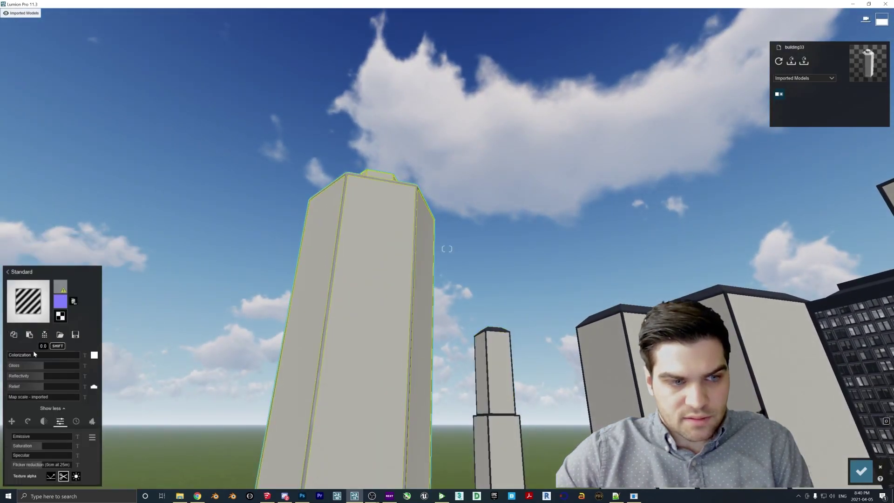
pyautogui.click(30, 335)
# Step: Save the textured tower's window facade material to the custom materials as BuildingWindows1
pyautogui.moveTo(322, 200); pyautogui.dragTo(455, 274, button='right')
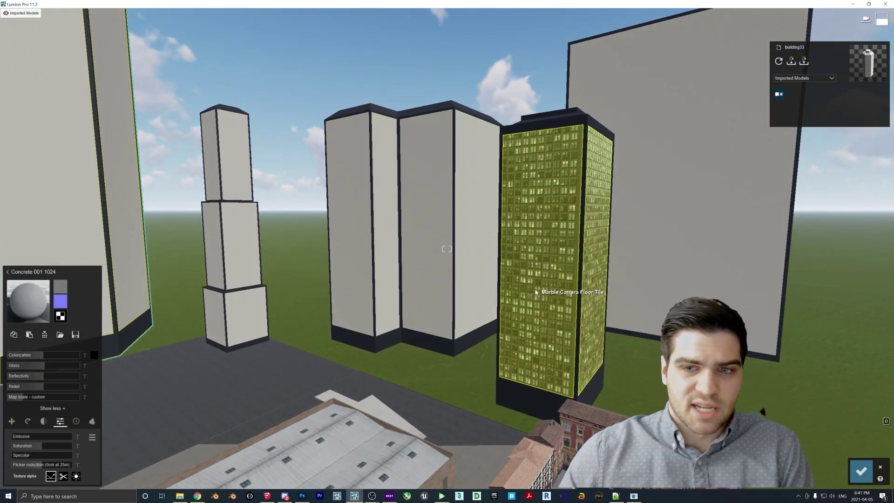
pyautogui.click(535, 256)
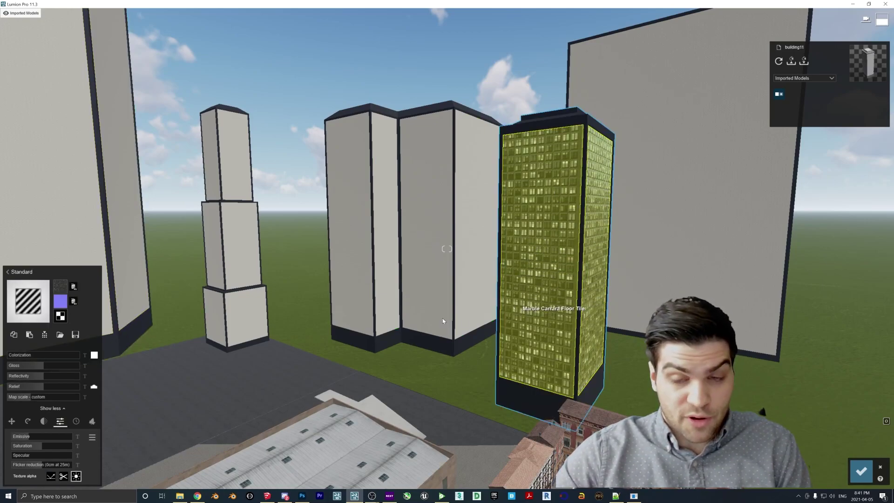
pyautogui.click(45, 335)
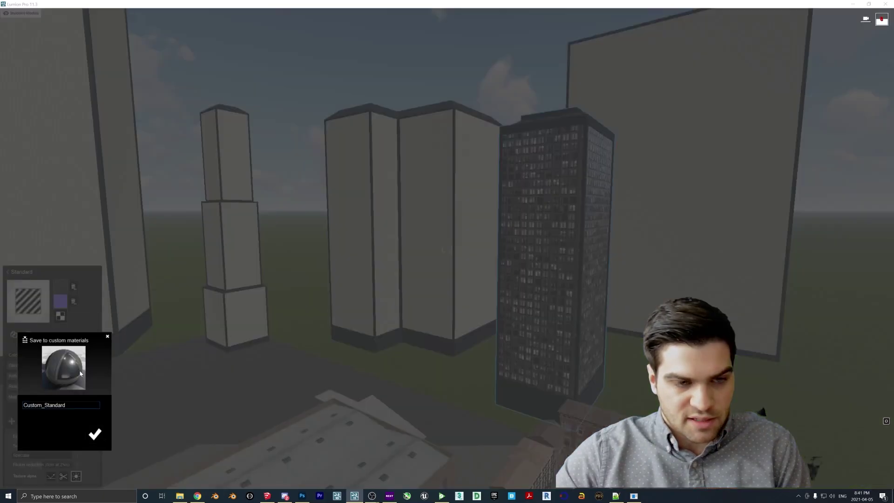
pyautogui.press('BackSpace')
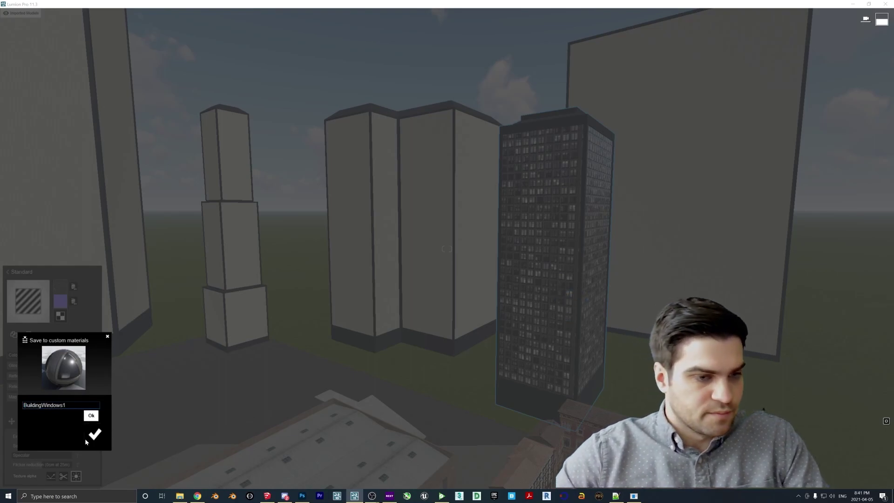
pyautogui.moveTo(334, 318)
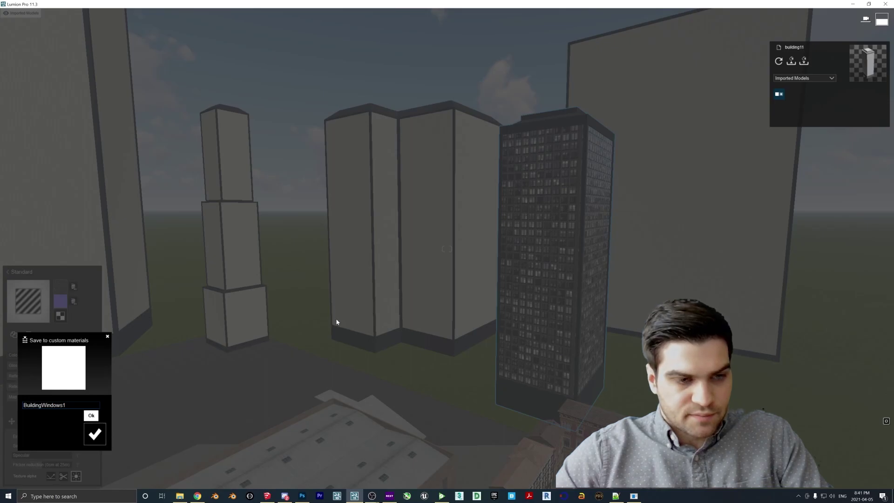
pyautogui.click(92, 416)
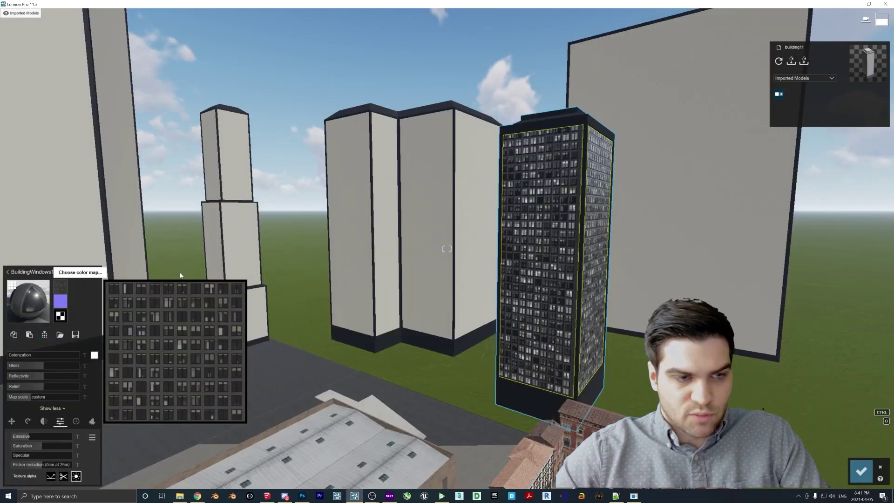
# Step: Apply the custom BuildingWindows1 material to the folded tower's Building2Windows surface and set its map scale to about 19.7
pyautogui.click(442, 228)
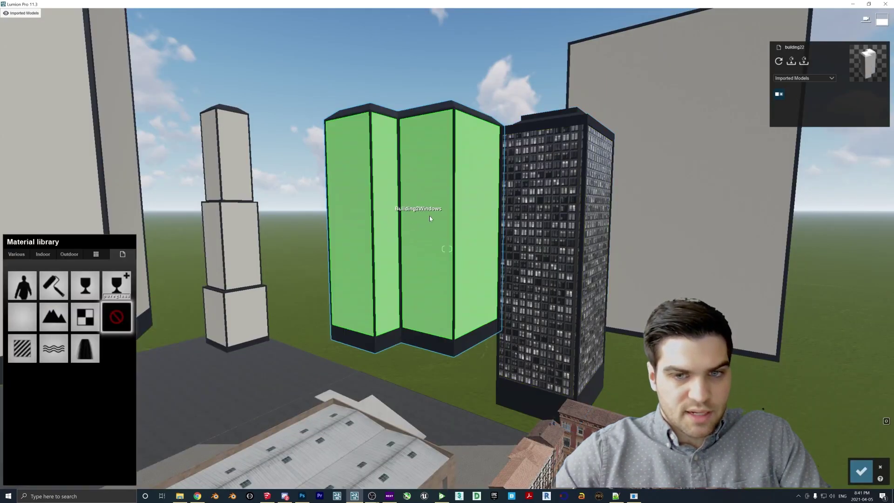
pyautogui.click(96, 254)
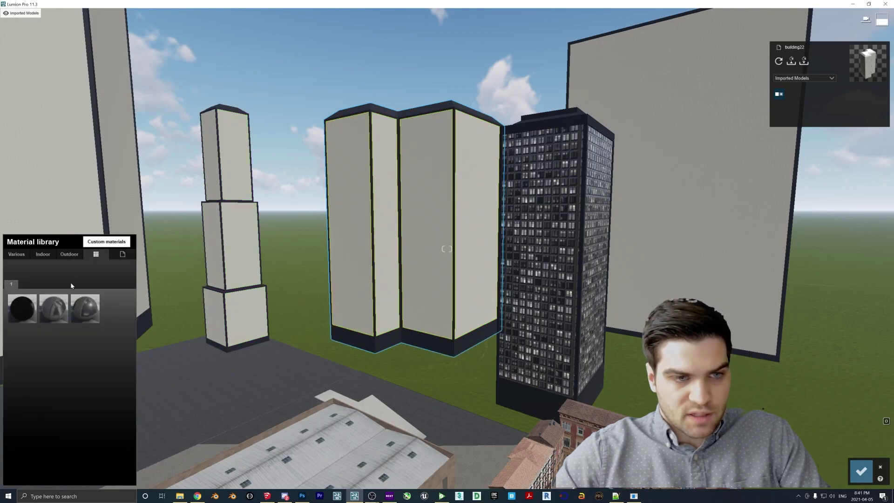
pyautogui.click(86, 316)
pyautogui.click(447, 254)
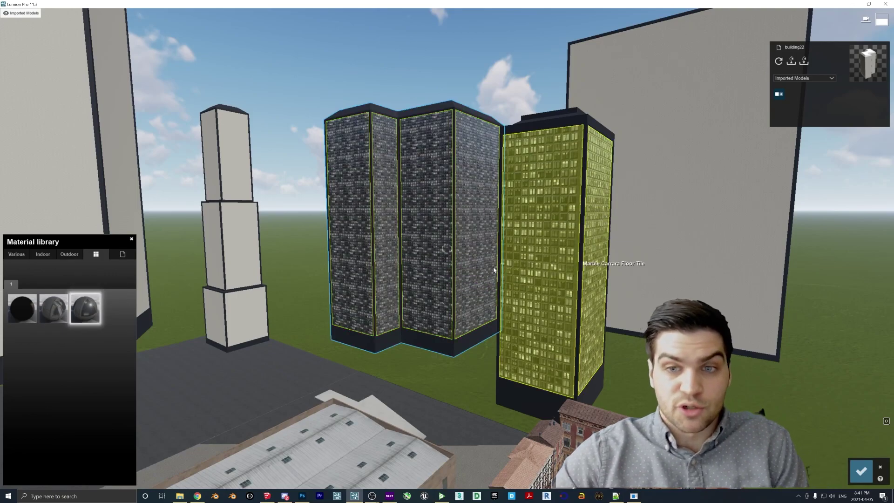
pyautogui.click(463, 260)
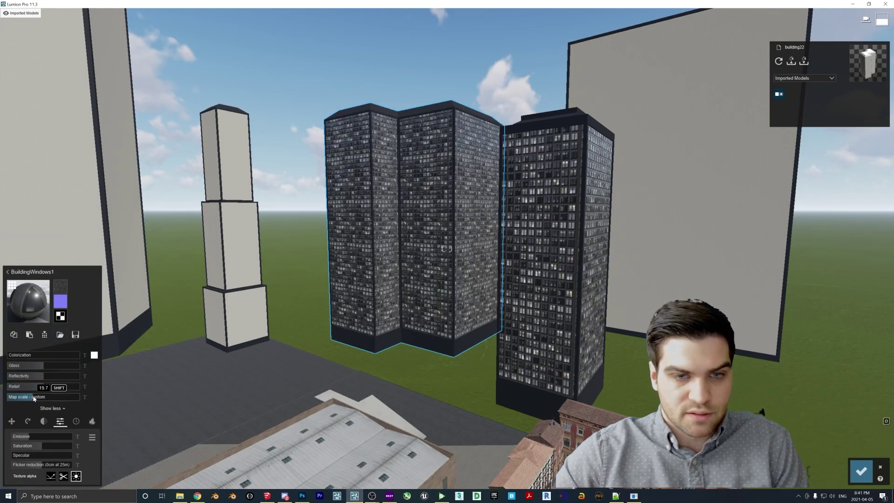
# Step: Copy the folded tower's window material and paste it onto the facades of the wide slab building and the stepped tower
pyautogui.moveTo(631, 207); pyautogui.dragTo(549, 205, button='right')
pyautogui.click(14, 335)
pyautogui.click(653, 183)
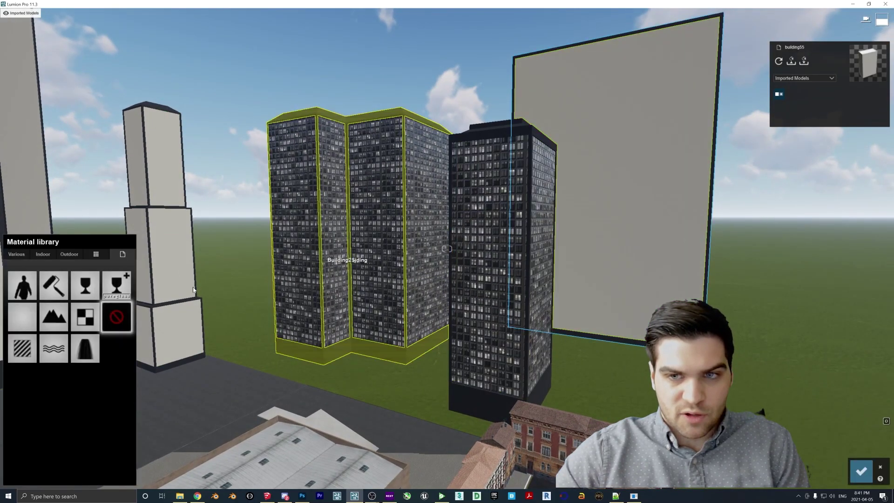
pyautogui.click(14, 348)
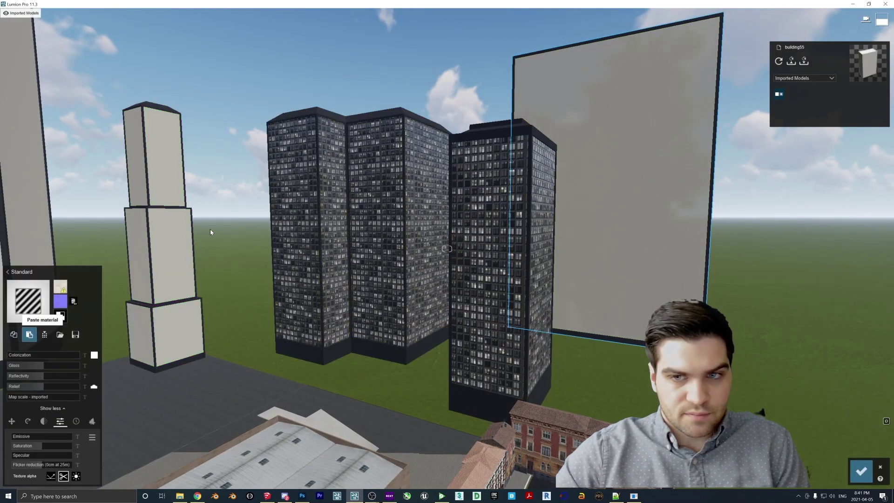
pyautogui.click(162, 247)
pyautogui.click(32, 348)
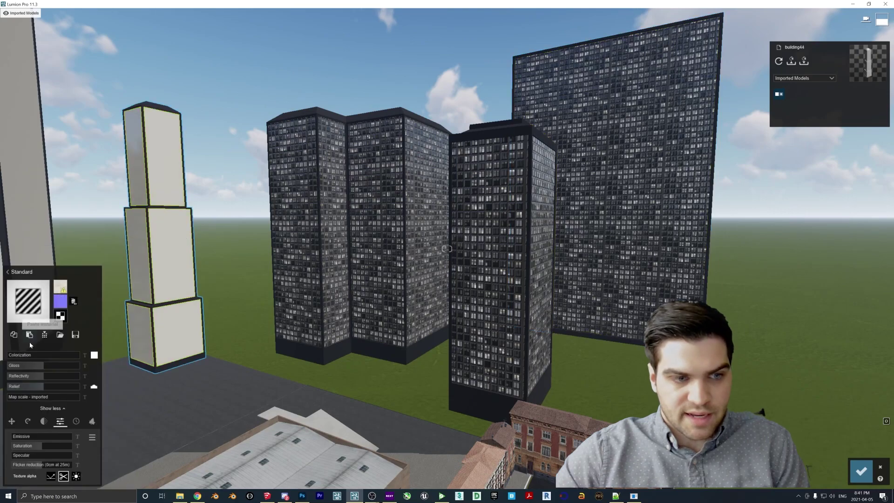
# Step: Paste the copied window material onto the facade of the tallest tower and save the material changes
pyautogui.moveTo(326, 238); pyautogui.dragTo(366, 228, button='right')
pyautogui.click(359, 236)
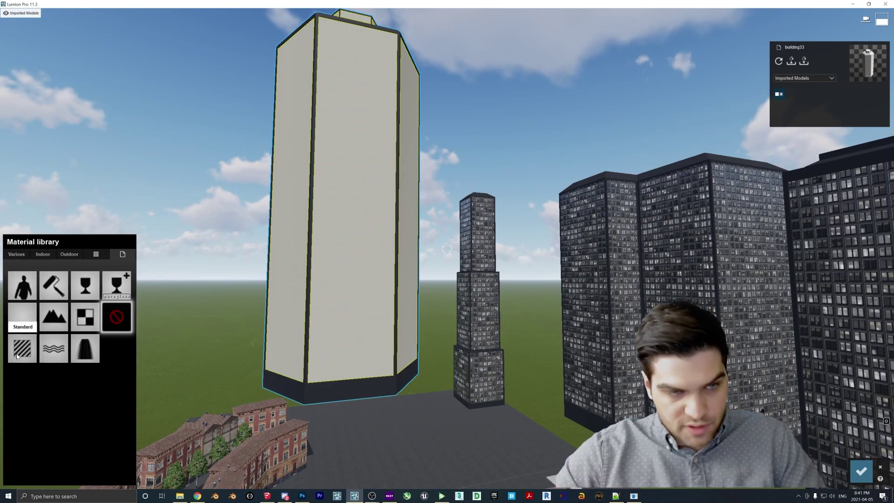
pyautogui.click(22, 316)
pyautogui.click(30, 335)
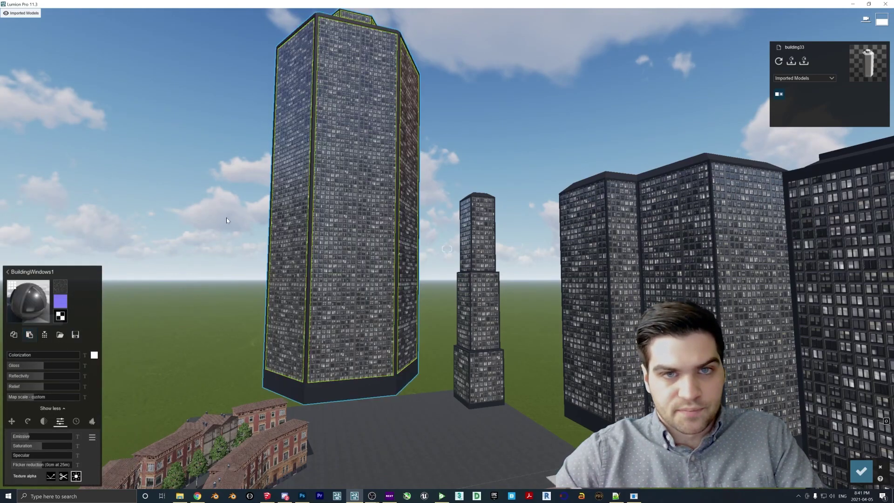
pyautogui.click(861, 471)
# Step: Adjust the size and placement of the imported background towers behind the street block
pyautogui.click(17, 434)
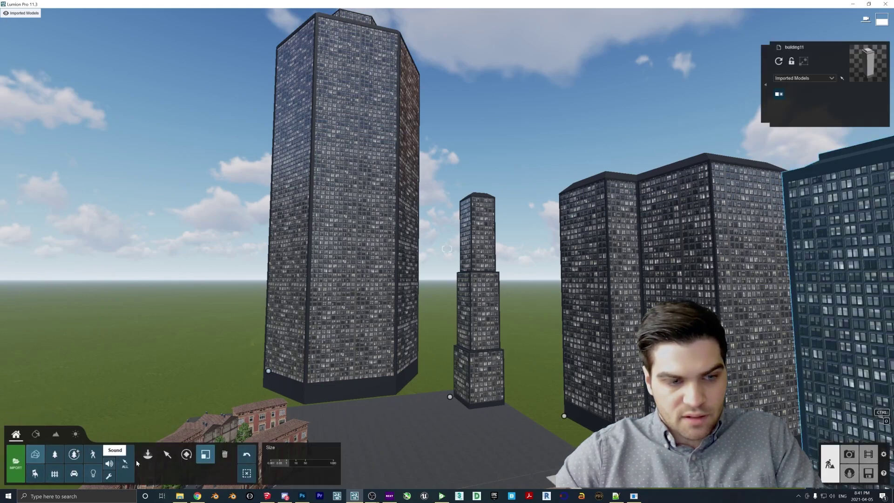
pyautogui.click(170, 452)
pyautogui.press('l')
pyautogui.moveTo(270, 372); pyautogui.dragTo(269, 376)
pyautogui.moveTo(450, 399); pyautogui.dragTo(454, 386)
pyautogui.click(168, 455)
pyautogui.moveTo(269, 372); pyautogui.dragTo(301, 394)
pyautogui.moveTo(301, 394); pyautogui.dragTo(347, 401, button='right')
pyautogui.press('l')
pyautogui.moveTo(324, 406); pyautogui.dragTo(326, 393)
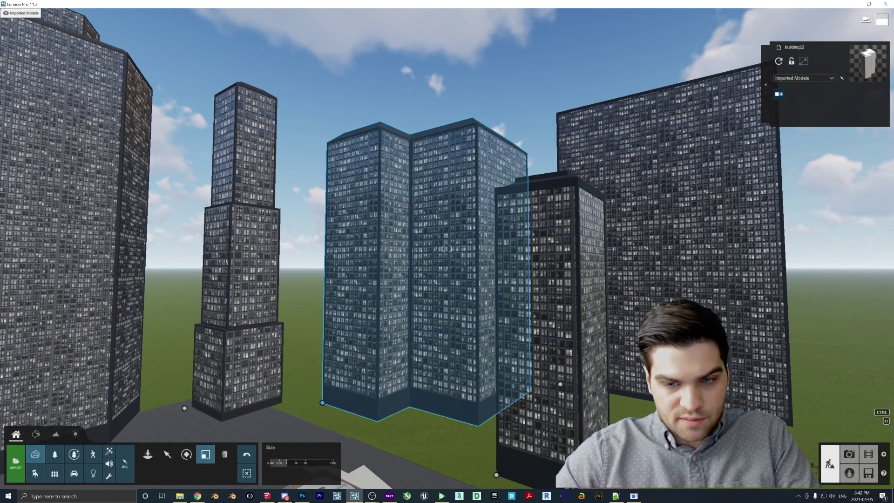
# Step: Check the skyline in photo 8, then move the folded tower farther behind the brick corner building in build mode
pyautogui.click(850, 455)
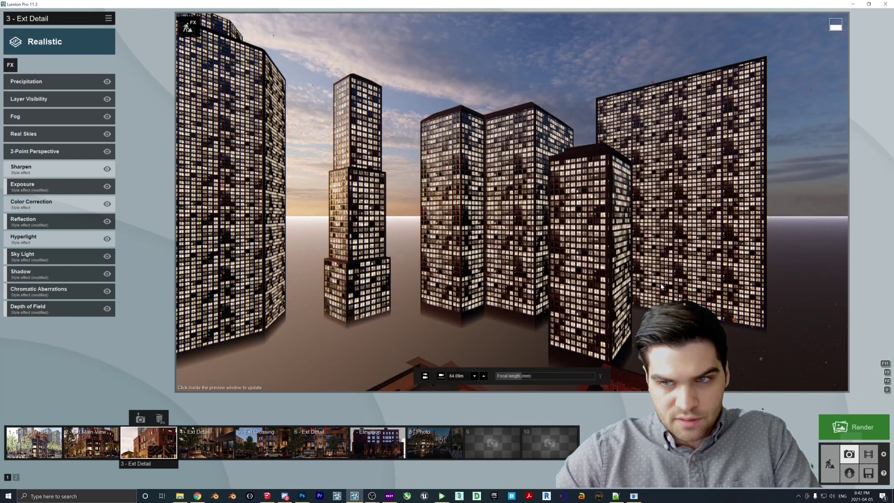
pyautogui.click(435, 443)
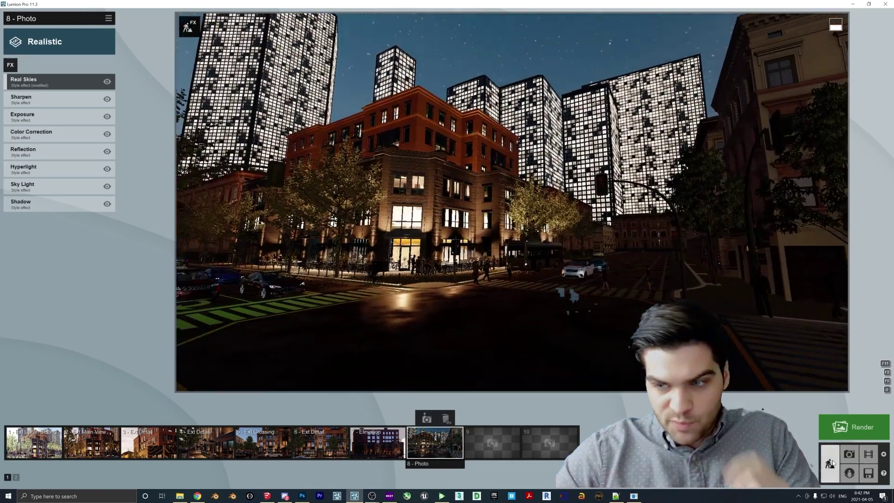
pyautogui.click(831, 464)
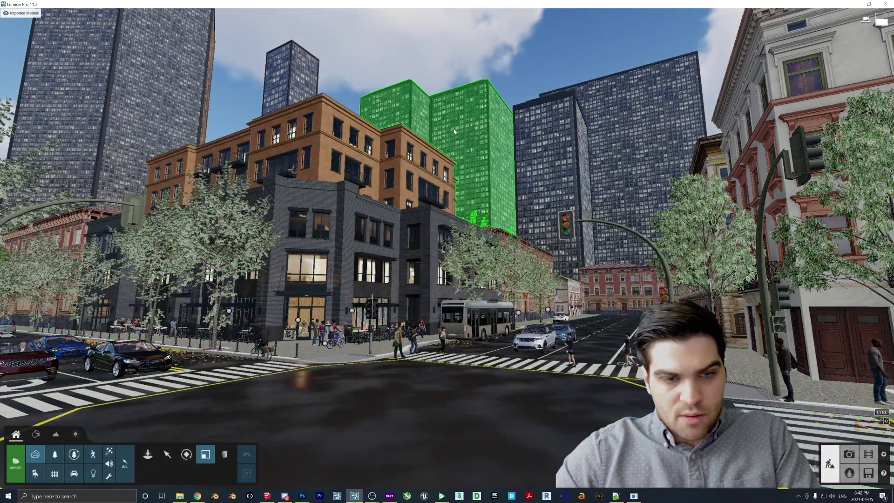
pyautogui.click(352, 311)
pyautogui.moveTo(353, 311); pyautogui.dragTo(345, 312)
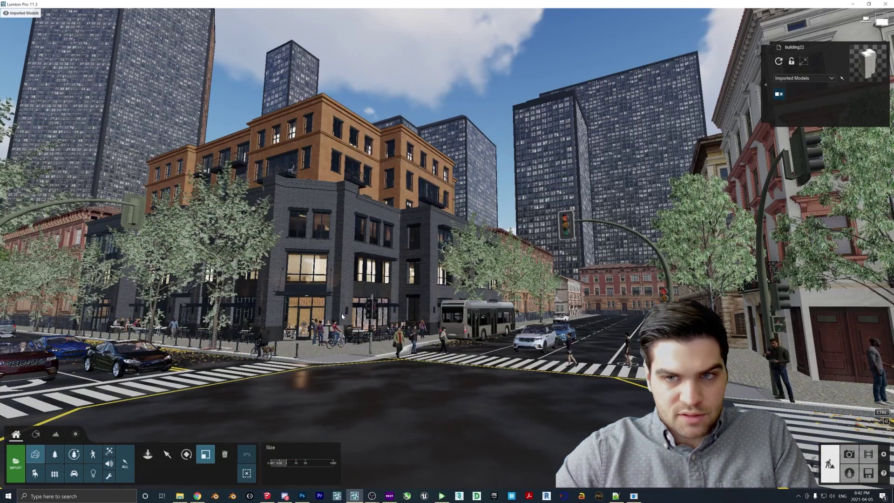
pyautogui.click(341, 313)
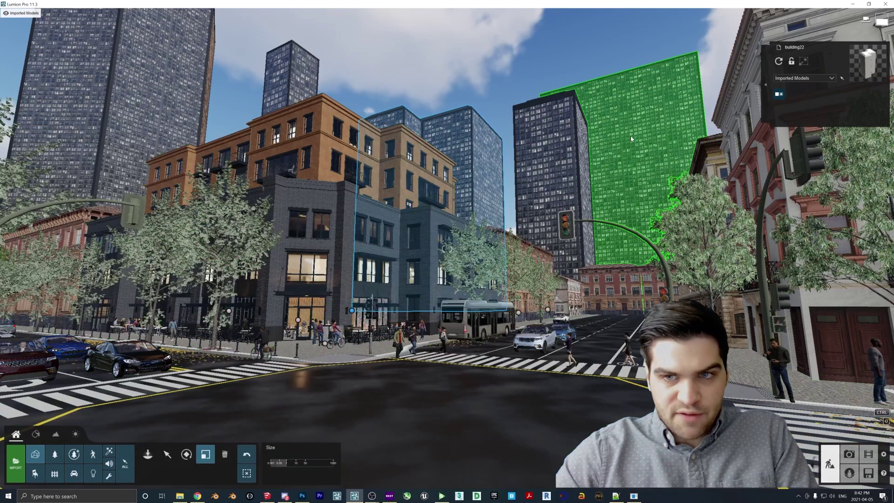
# Step: Move the wide slab building farther back down the street and shift the rectangular tower beside it slightly toward the corner building
pyautogui.click(631, 139)
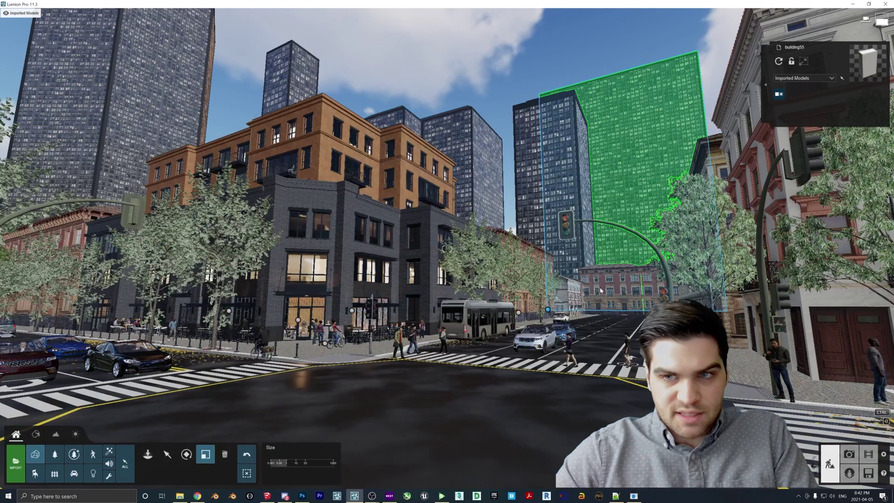
pyautogui.moveTo(548, 309); pyautogui.dragTo(586, 308)
pyautogui.click(167, 454)
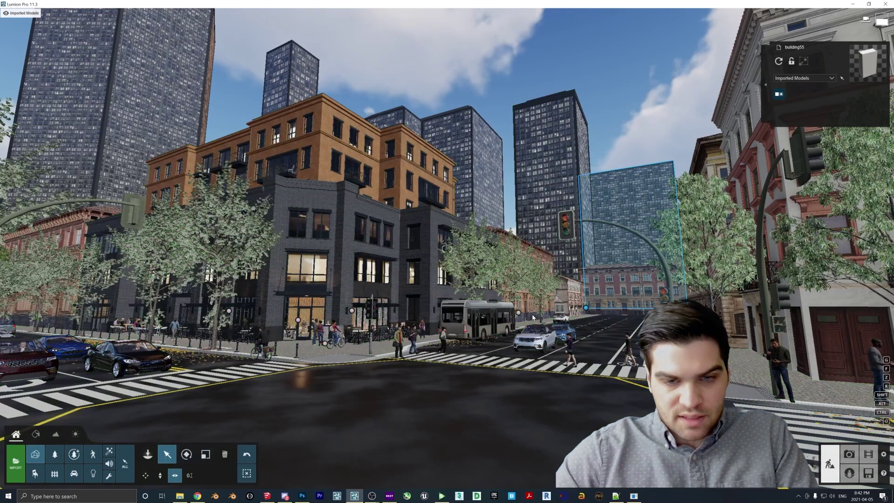
pyautogui.doubleClick(560, 215)
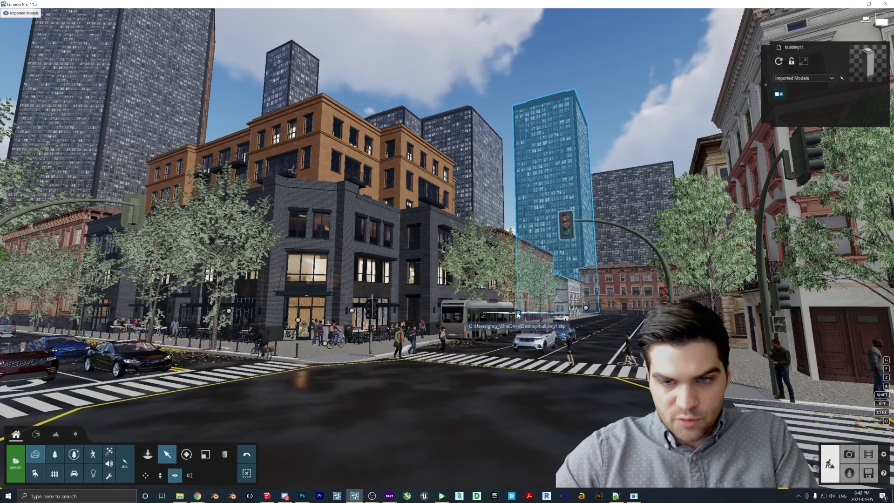
pyautogui.moveTo(518, 313); pyautogui.dragTo(514, 314)
# Step: Store the street corner view in photo slot 9 and apply the Night style to it
pyautogui.click(850, 454)
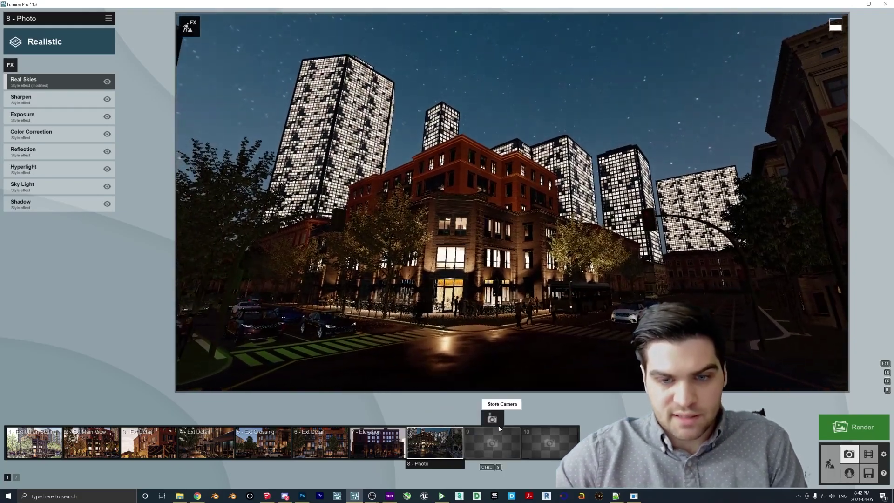
pyautogui.click(503, 435)
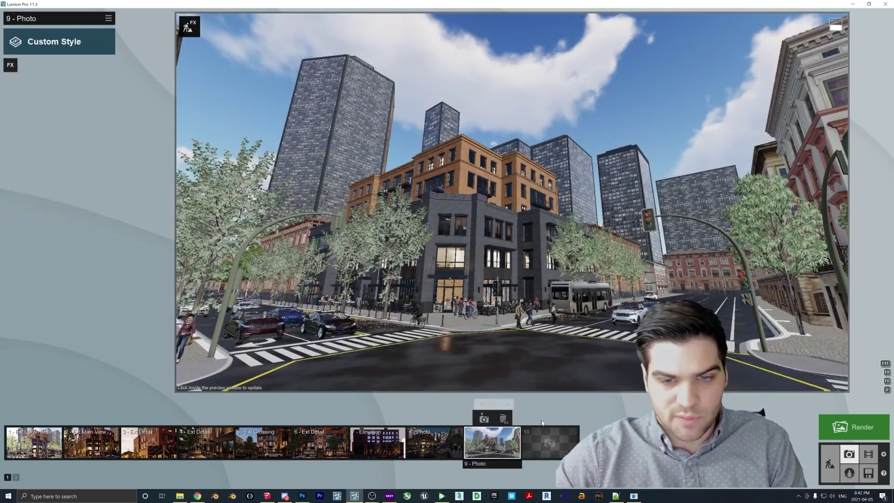
pyautogui.moveTo(545, 261); pyautogui.dragTo(550, 262, button='right')
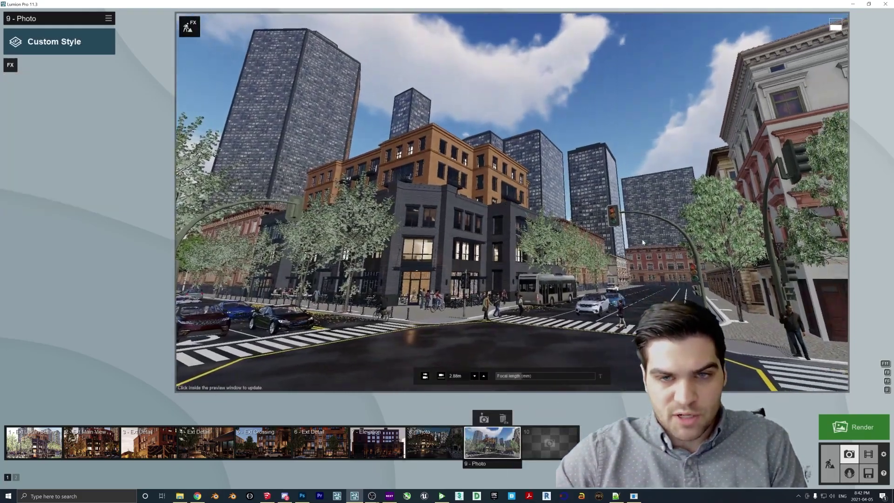
pyautogui.click(108, 41)
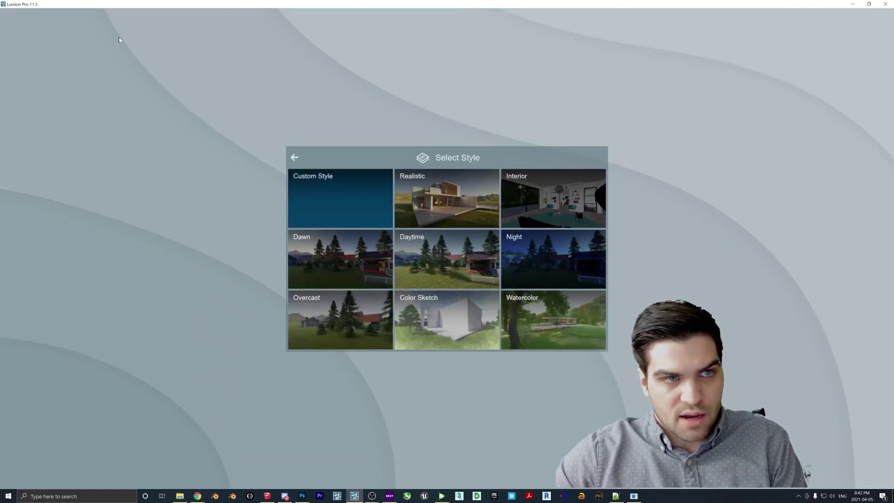
pyautogui.click(559, 258)
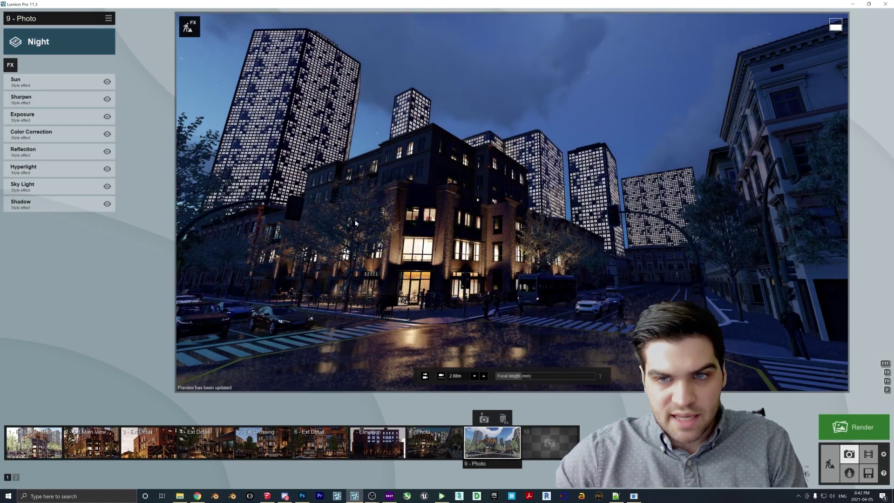
# Step: Add the Real Skies effect to photo 9 with the second sky of the Night category
pyautogui.click(40, 182)
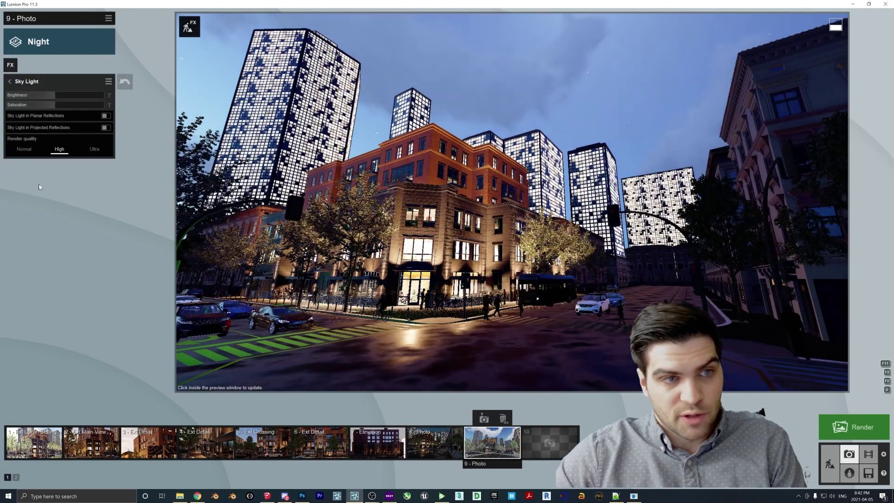
pyautogui.click(9, 81)
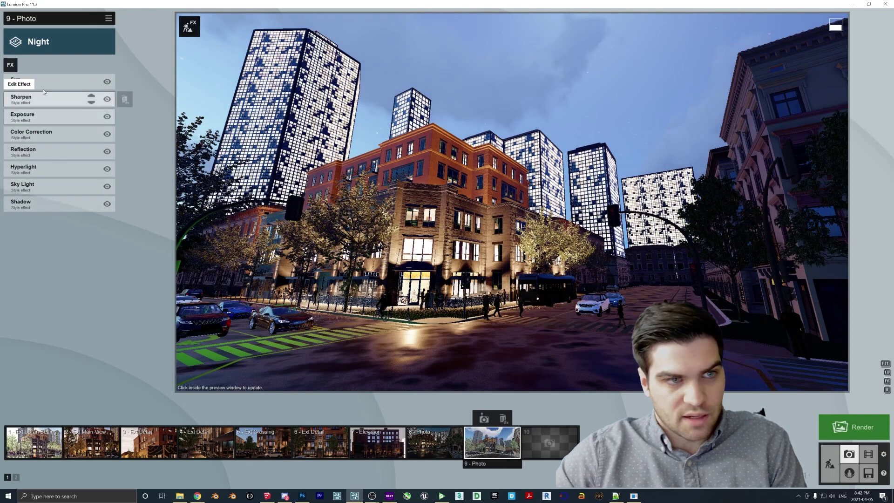
pyautogui.click(10, 65)
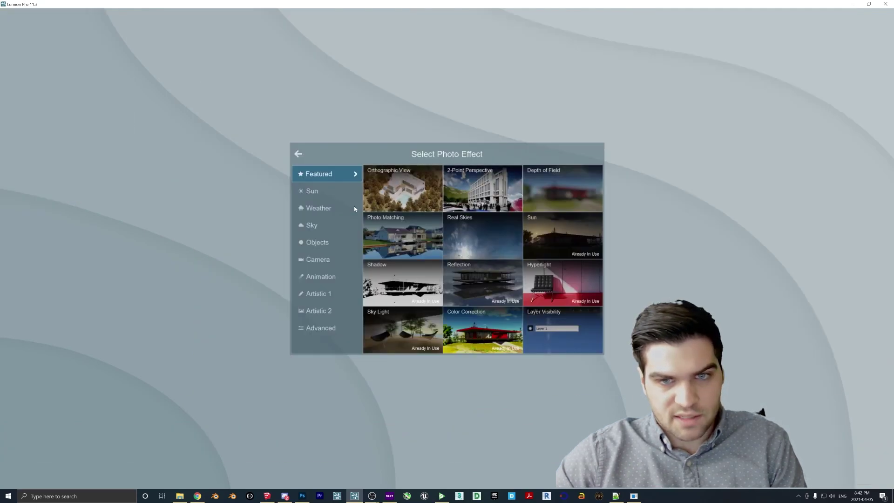
pyautogui.click(335, 192)
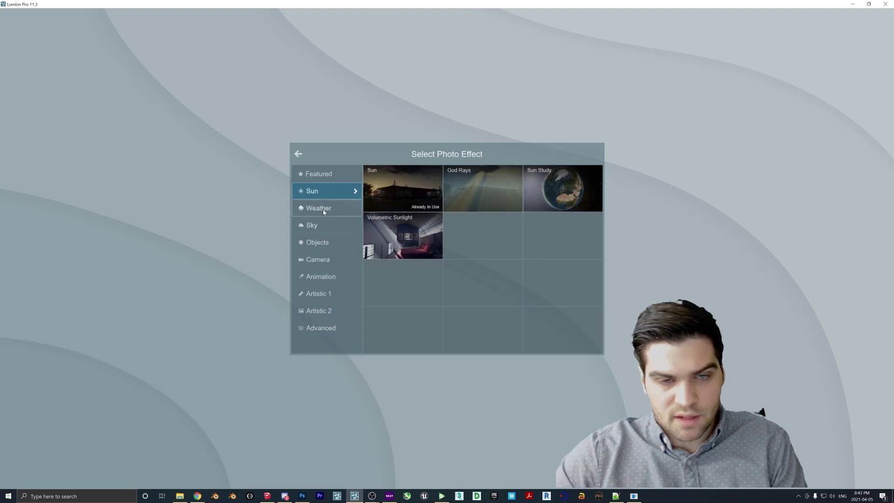
pyautogui.click(323, 211)
pyautogui.click(329, 226)
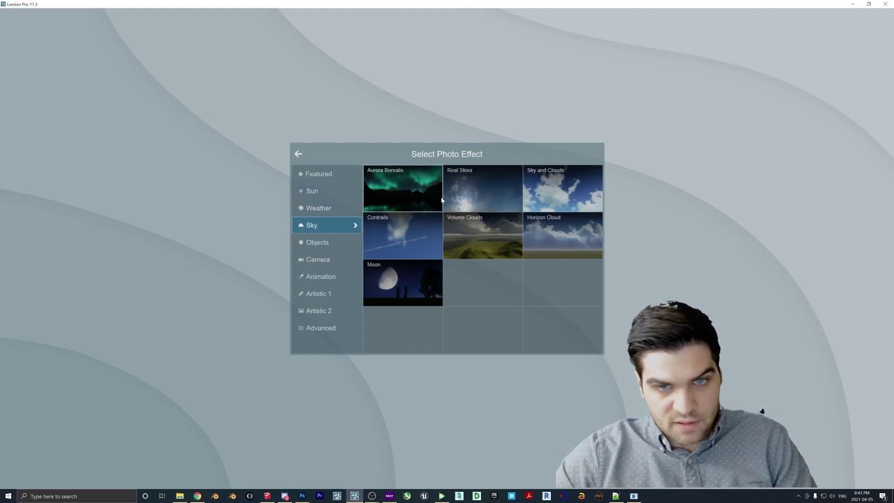
pyautogui.click(450, 199)
pyautogui.click(115, 106)
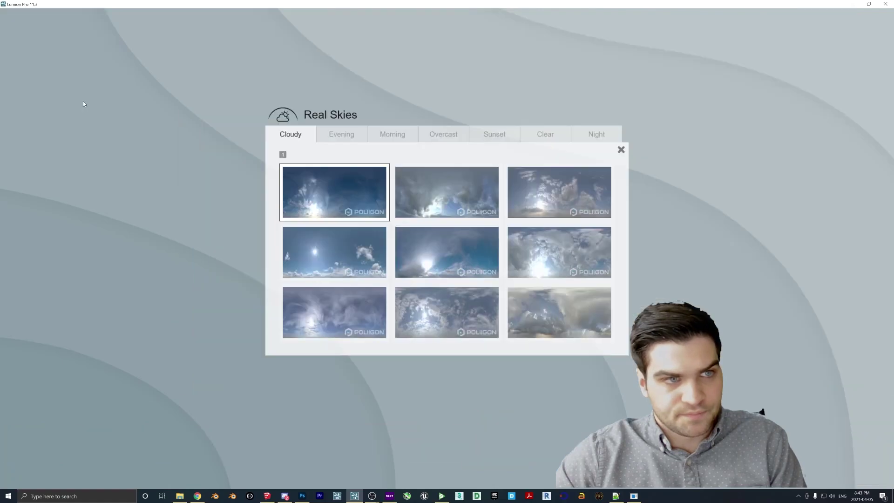
pyautogui.click(595, 134)
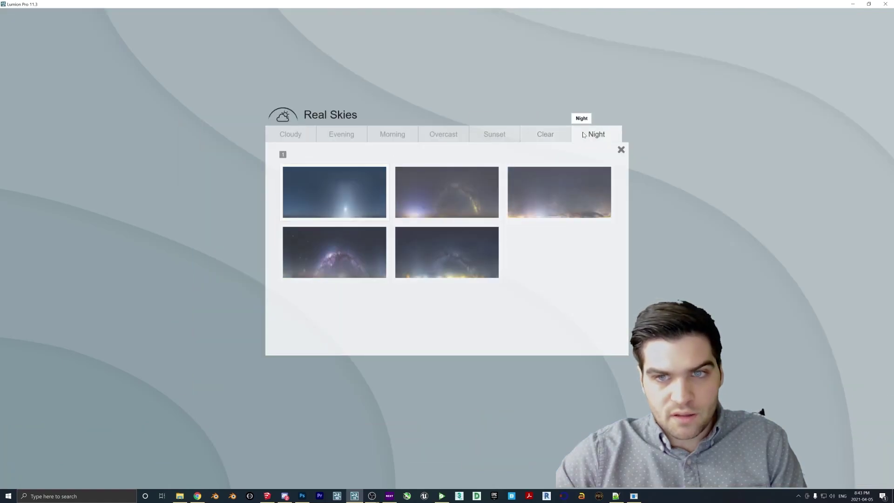
pyautogui.click(463, 201)
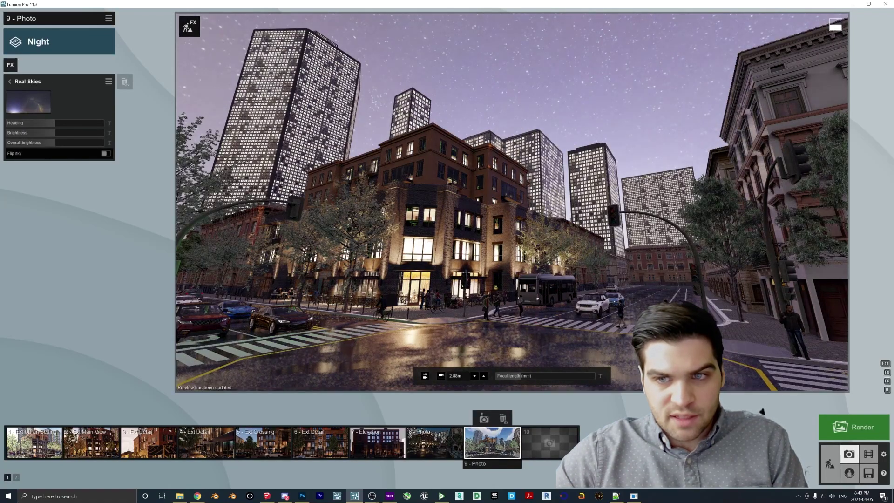
# Step: Change the Real Skies image to Night 3, lower its brightness and overall brightness, and reframe the photo slightly
pyautogui.click(28, 101)
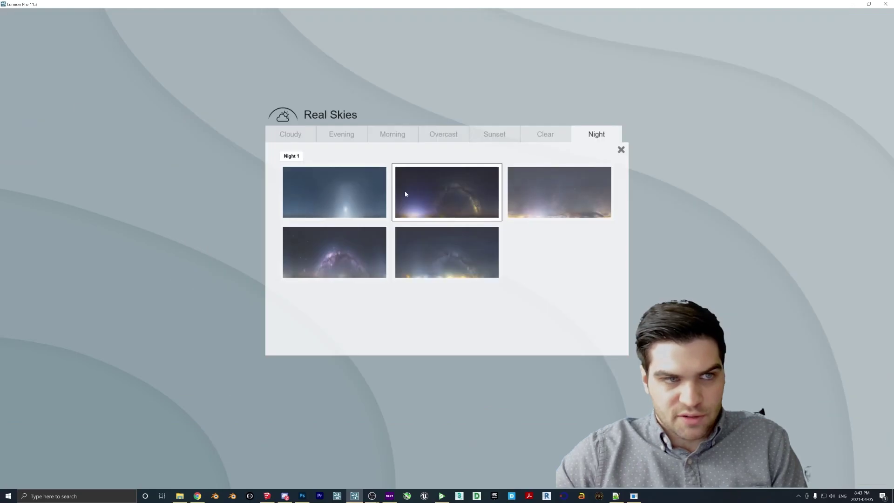
pyautogui.click(539, 210)
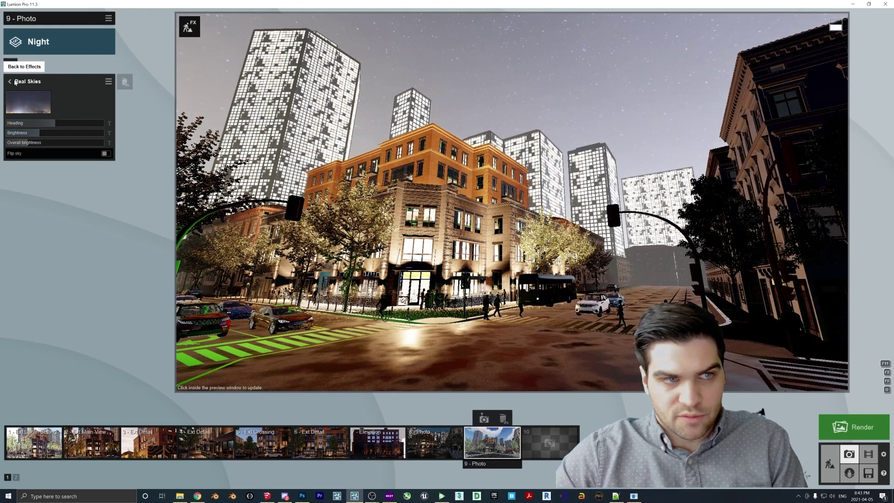
pyautogui.click(10, 81)
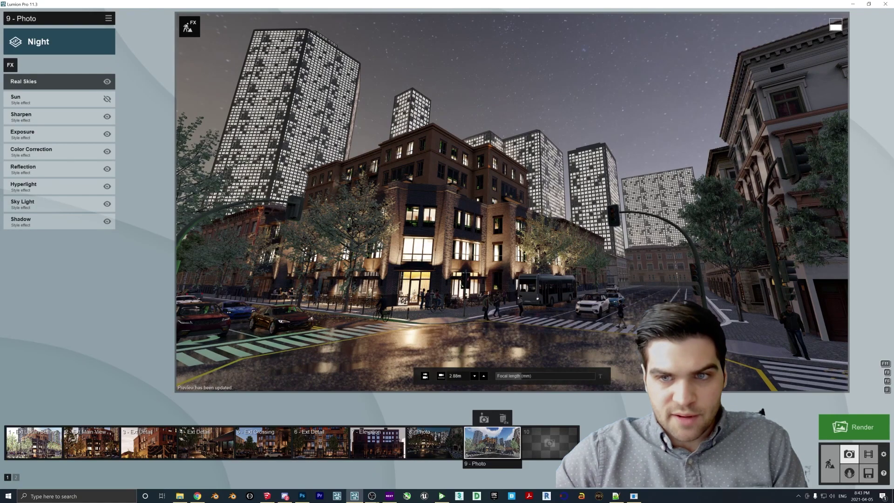
pyautogui.moveTo(666, 282); pyautogui.dragTo(655, 286, button='right')
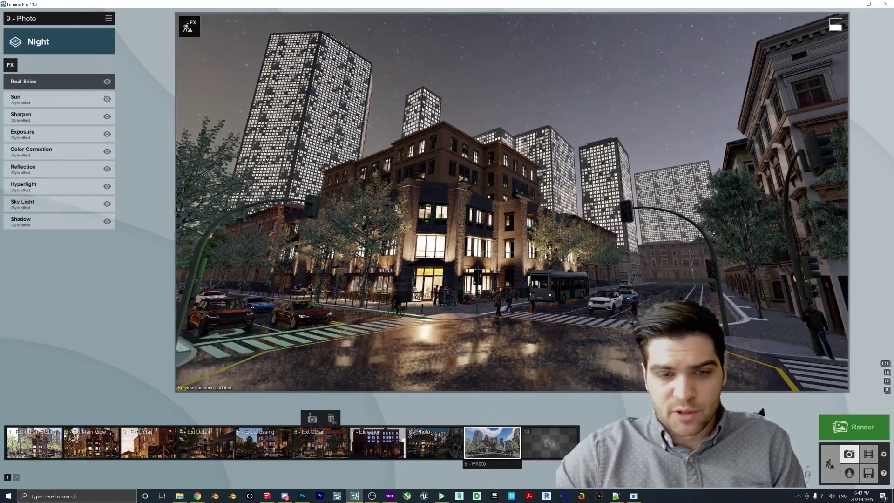
# Step: Switch to Chrome and browse the Substance Source results for building facade materials
pyautogui.click(198, 496)
pyautogui.scroll(-1, 465, 217)
pyautogui.scroll(-3, 464, 216)
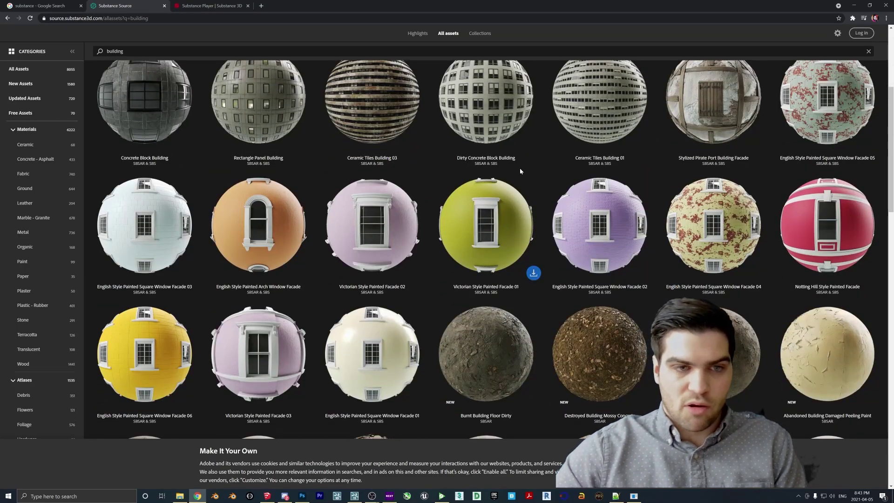
pyautogui.scroll(3, 519, 170)
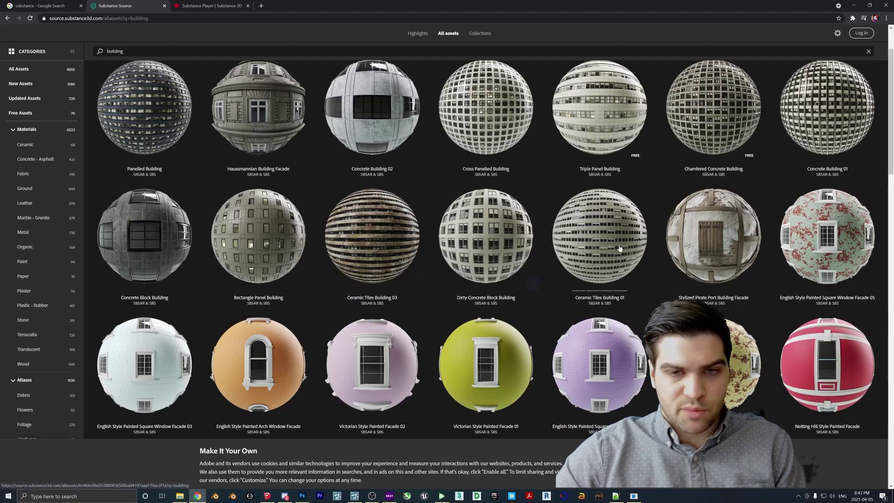
pyautogui.scroll(-2, 594, 260)
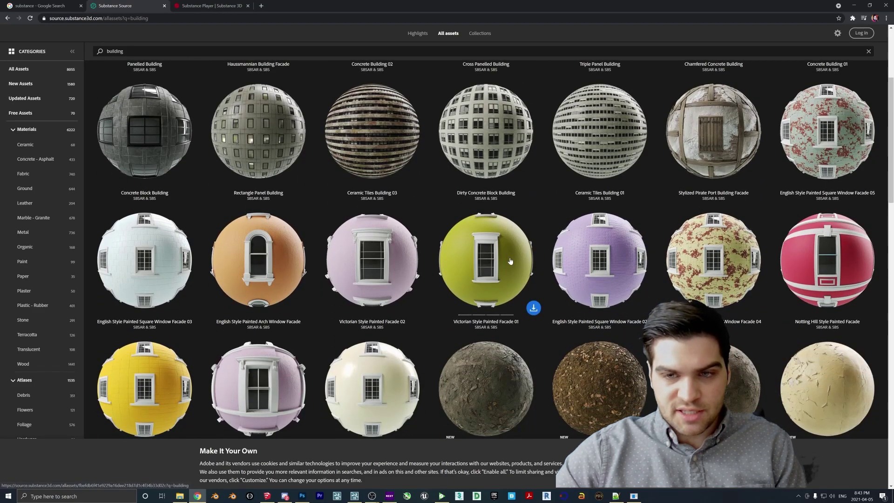
pyautogui.scroll(-3, 326, 280)
pyautogui.scroll(8, 524, 264)
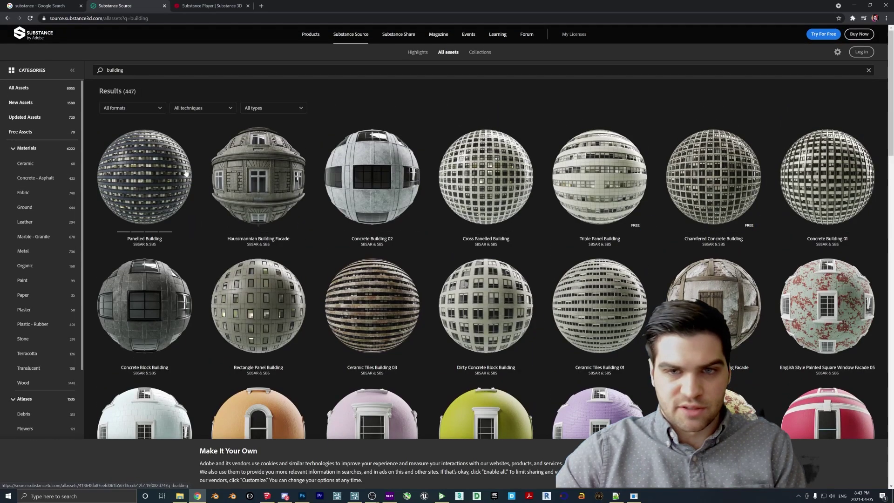
# Step: Switch to Lumion, open the BuildingWindows1 material of the tallest background high-rise for editing in Build mode, and fine-tune its emissive strength
pyautogui.click(355, 497)
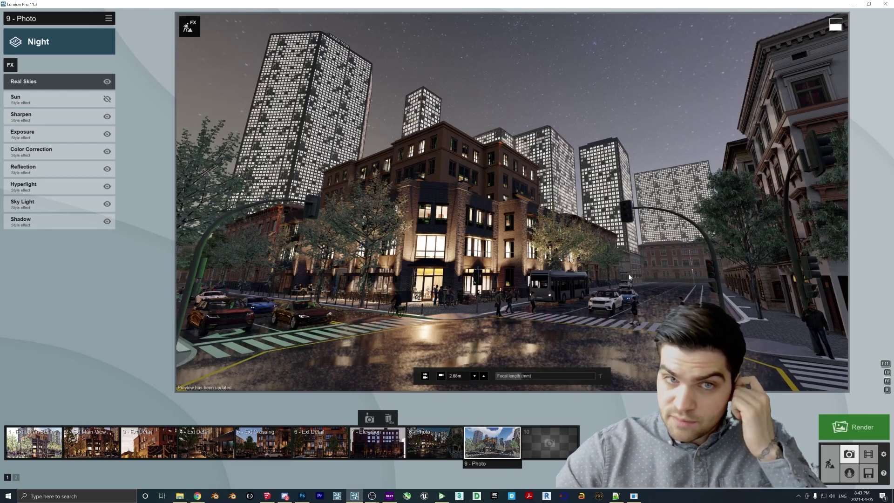
pyautogui.click(833, 464)
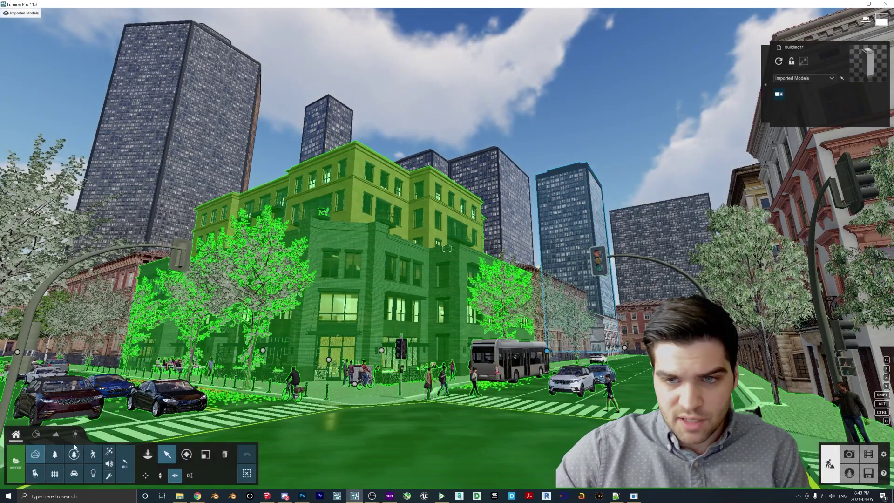
pyautogui.click(35, 434)
pyautogui.click(163, 263)
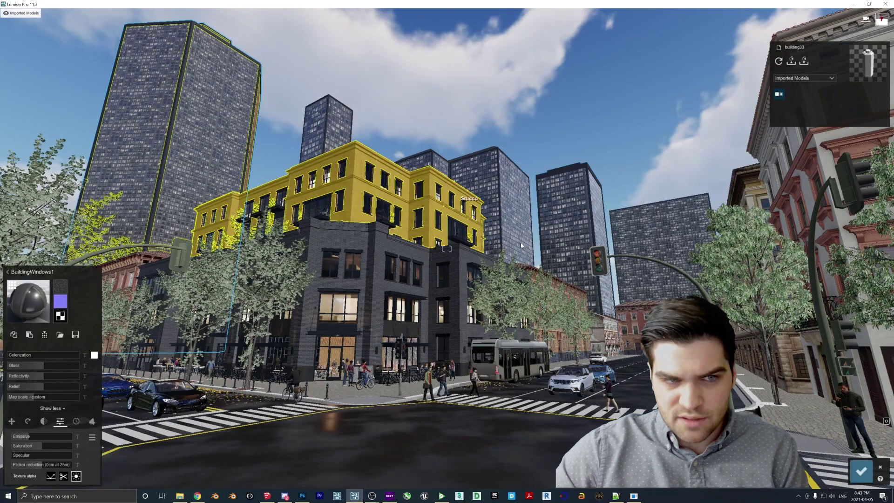
pyautogui.moveTo(27, 439); pyautogui.dragTo(25, 438)
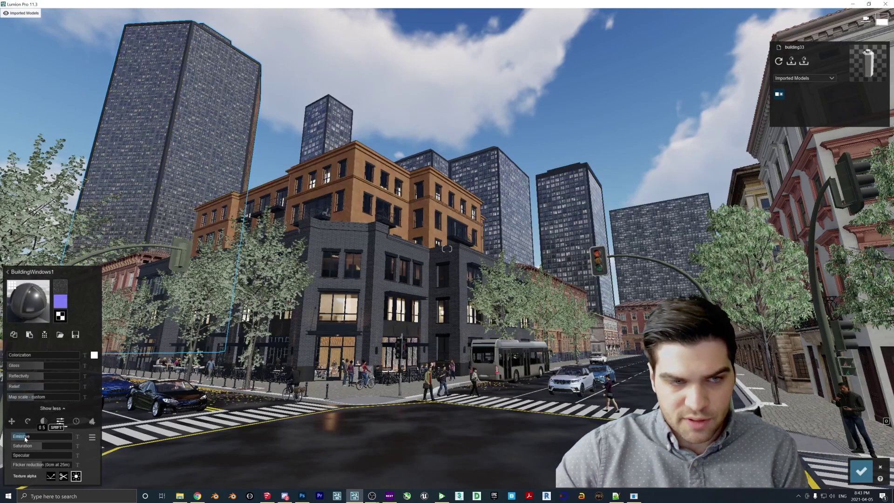
# Step: Enlarge the map scale of the high-rise's window material slightly, and save the material changes before returning to the night photo
pyautogui.moveTo(261, 201); pyautogui.dragTo(186, 200, button='right')
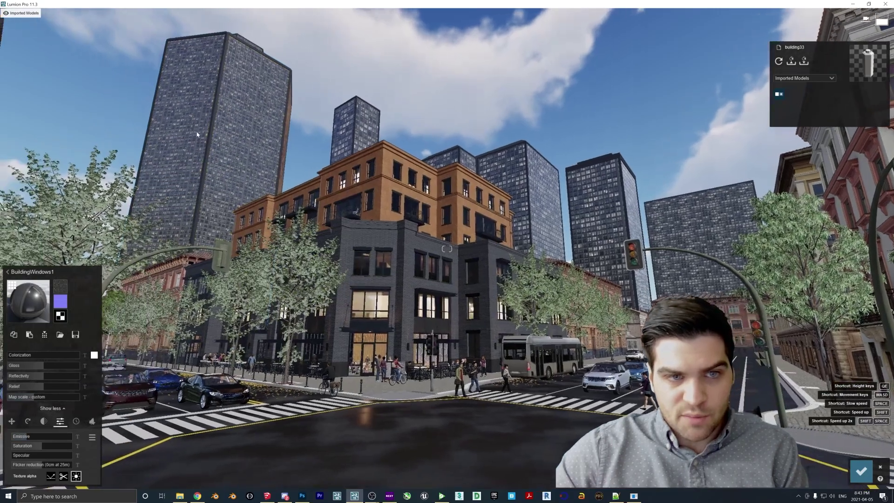
pyautogui.moveTo(36, 399); pyautogui.dragTo(38, 399)
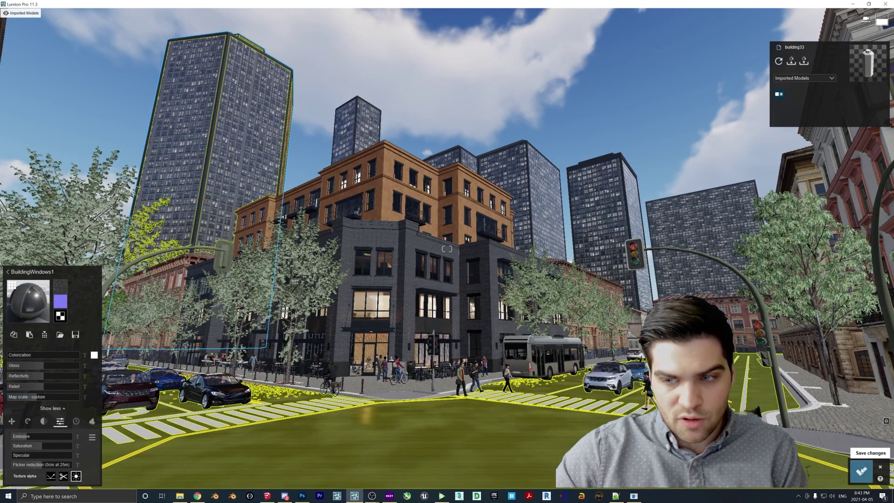
pyautogui.click(861, 471)
pyautogui.click(849, 454)
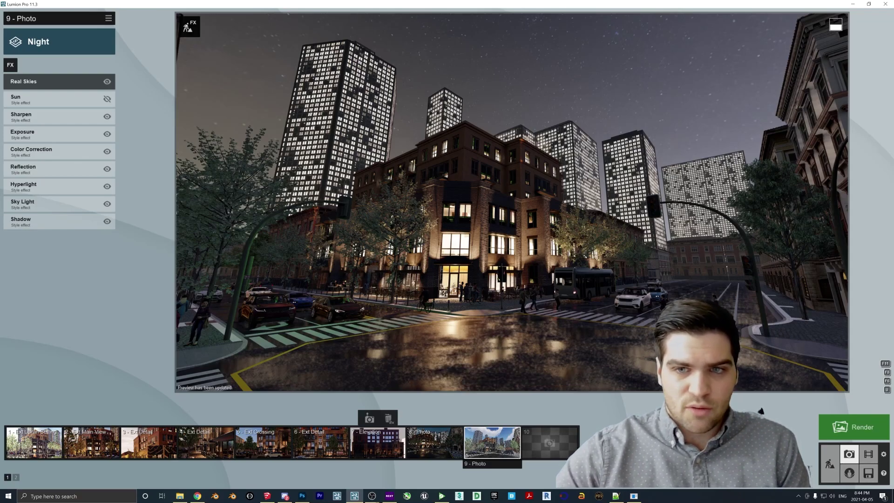
# Step: Switch to Substance Player to examine the chamfered concrete building facade from several angles, and return to the Lumion night photo
pyautogui.click(442, 496)
pyautogui.moveTo(314, 309); pyautogui.dragTo(343, 290)
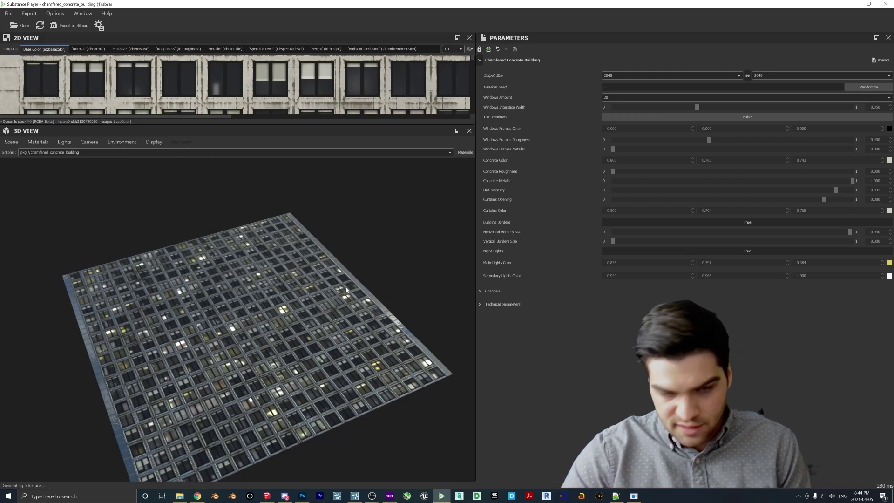
pyautogui.moveTo(373, 309); pyautogui.dragTo(188, 311)
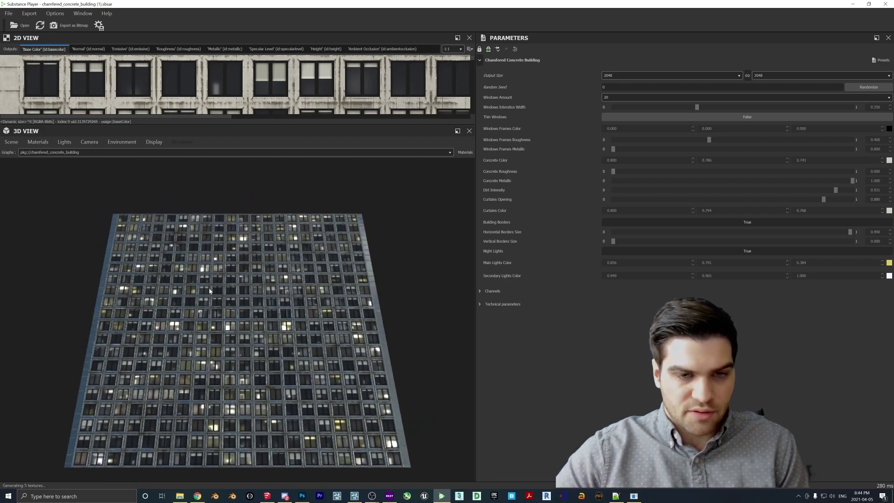
pyautogui.click(854, 5)
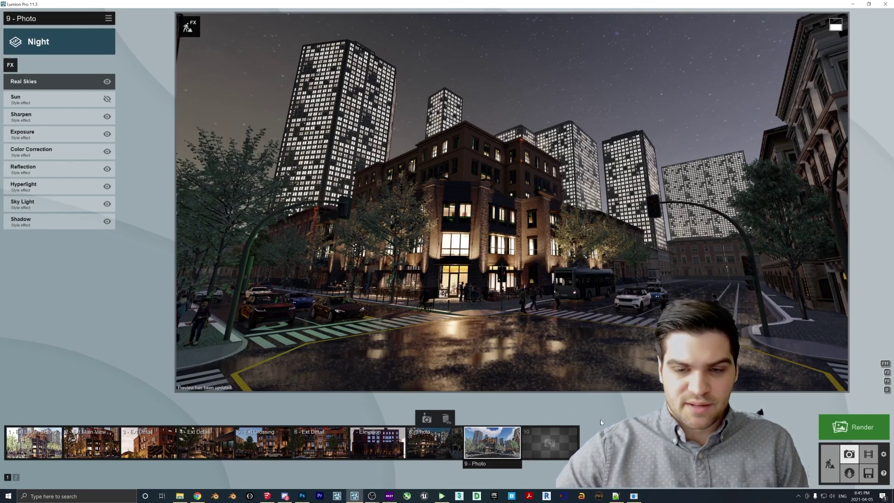
pyautogui.moveTo(573, 431)
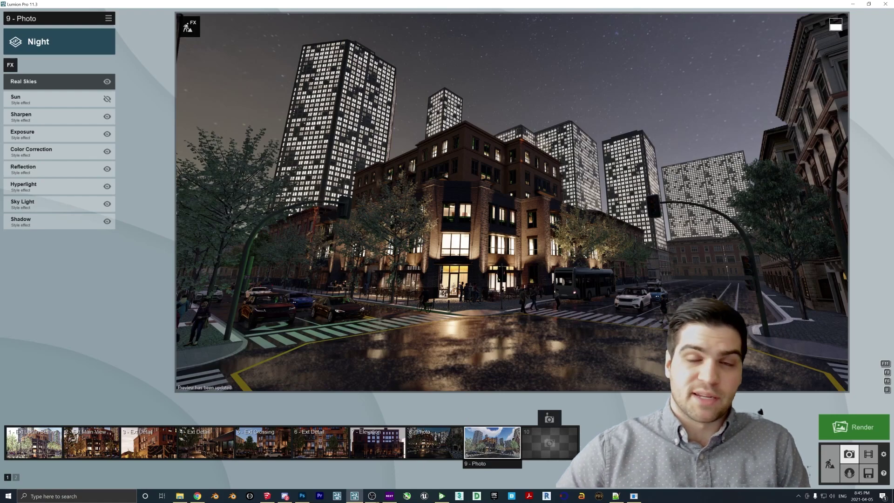